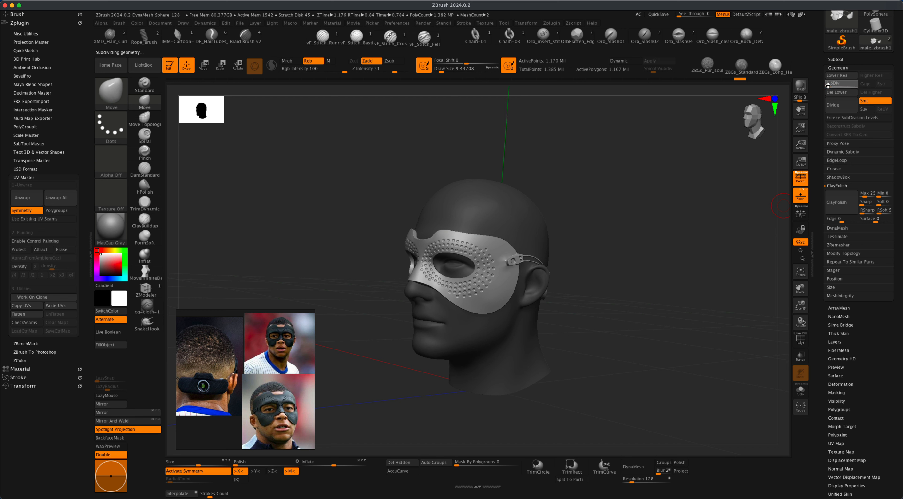
# - Lower the mask to subdivision level 1 and display its polygon wireframe to check the base topology
pyautogui.click(828, 85)
pyautogui.click(801, 338)
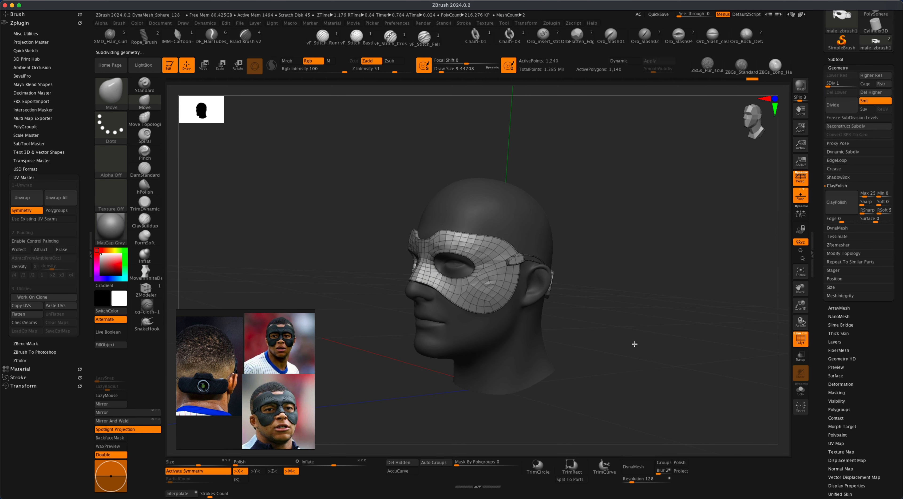
pyautogui.keyDown('alt'); pyautogui.moveTo(634, 344); pyautogui.dragTo(750, 191); pyautogui.keyUp('alt')
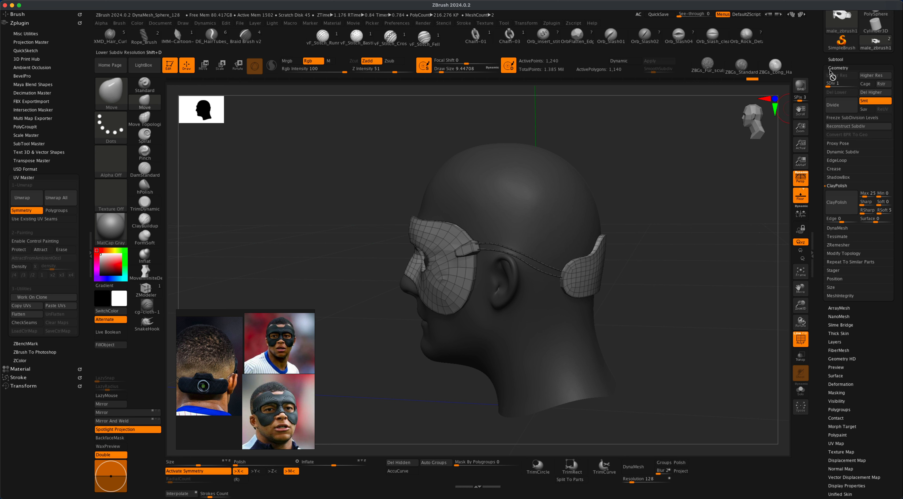
pyautogui.moveTo(627, 209); pyautogui.dragTo(696, 215)
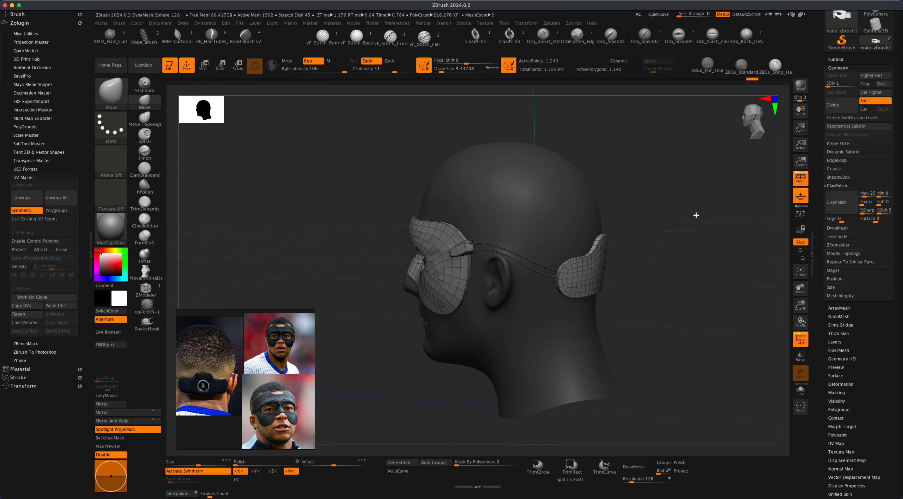
# - Duplicate the mask subtool as a backup and reselect the original male_zbrush1
pyautogui.click(845, 59)
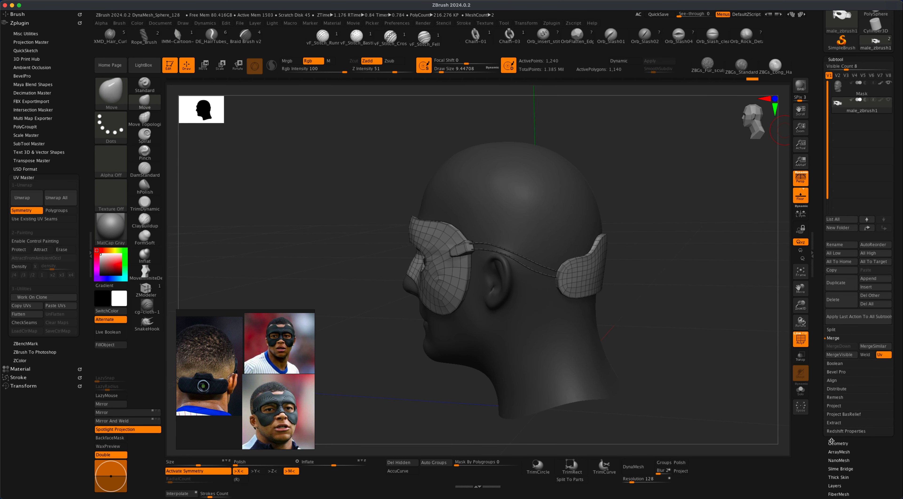
pyautogui.click(836, 443)
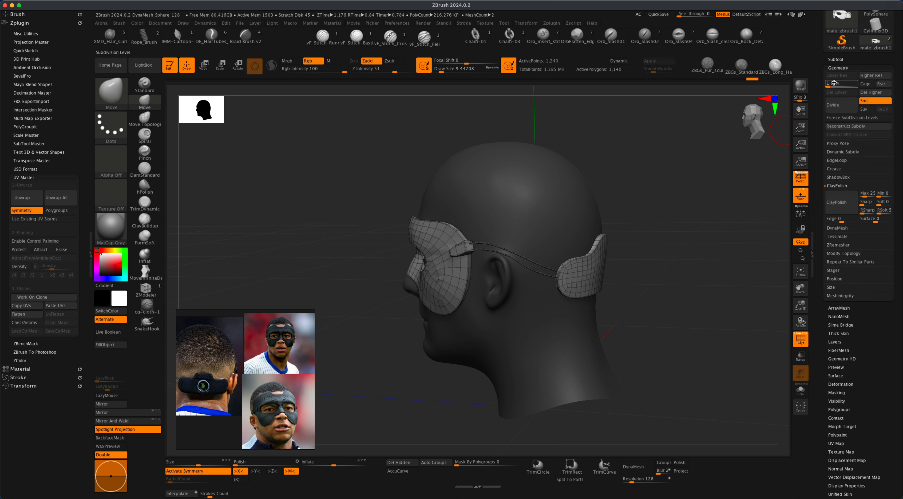
pyautogui.click(840, 60)
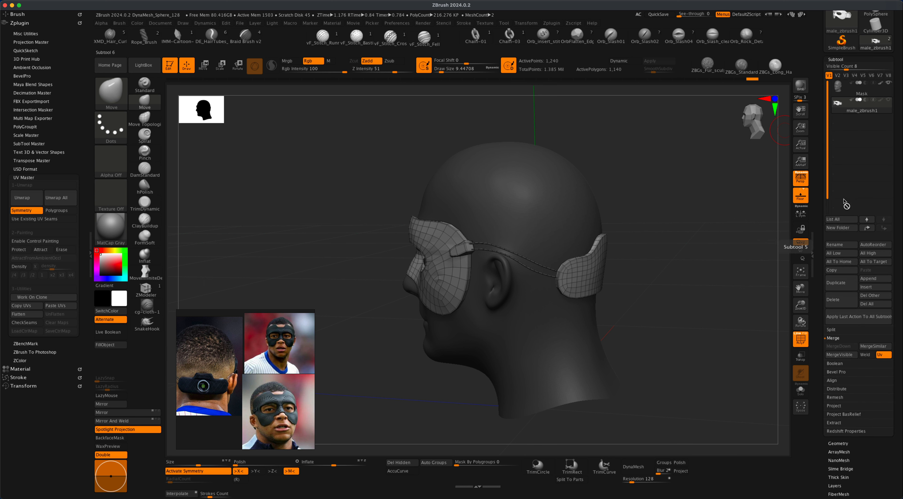
pyautogui.click(833, 286)
pyautogui.moveTo(888, 103)
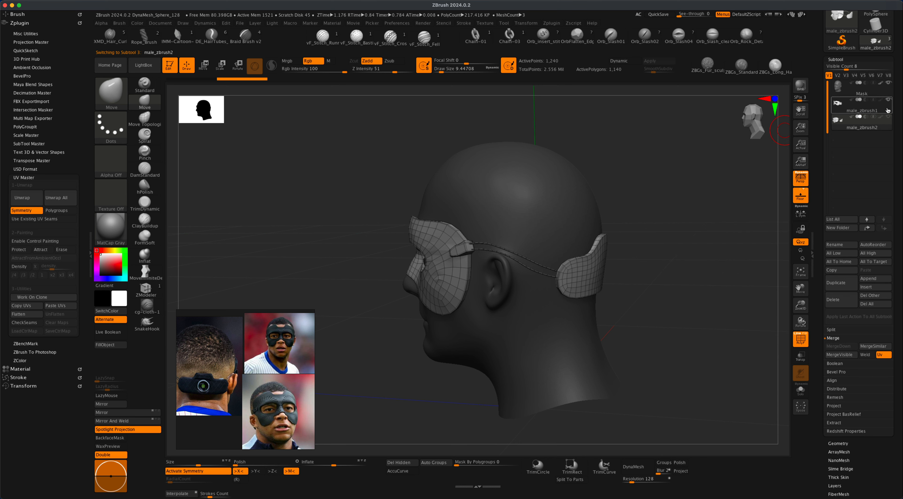
pyautogui.click(887, 109)
pyautogui.moveTo(869, 106)
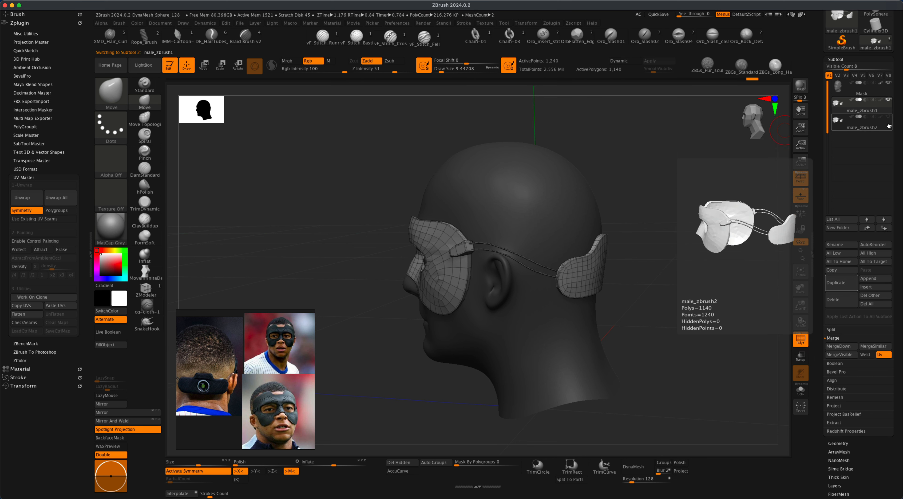
# - Delete the higher subdivision levels of the male_zbrush1 mask
pyautogui.click(837, 443)
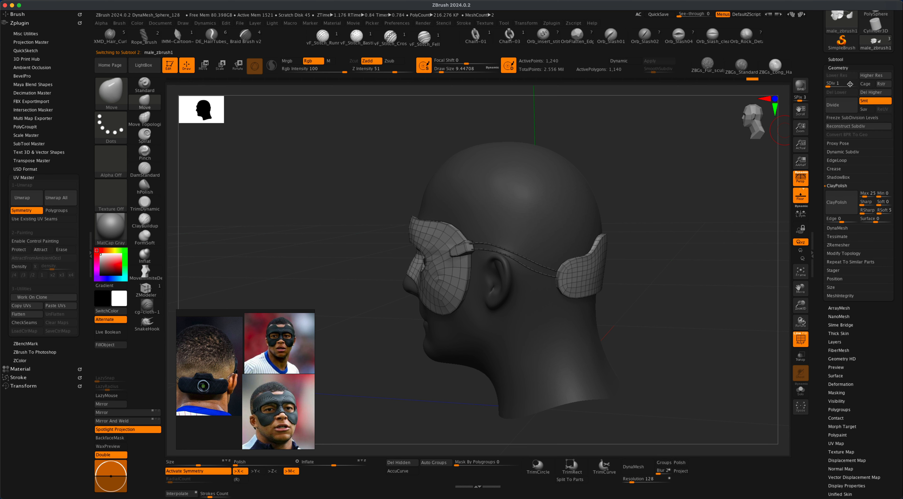
pyautogui.click(867, 93)
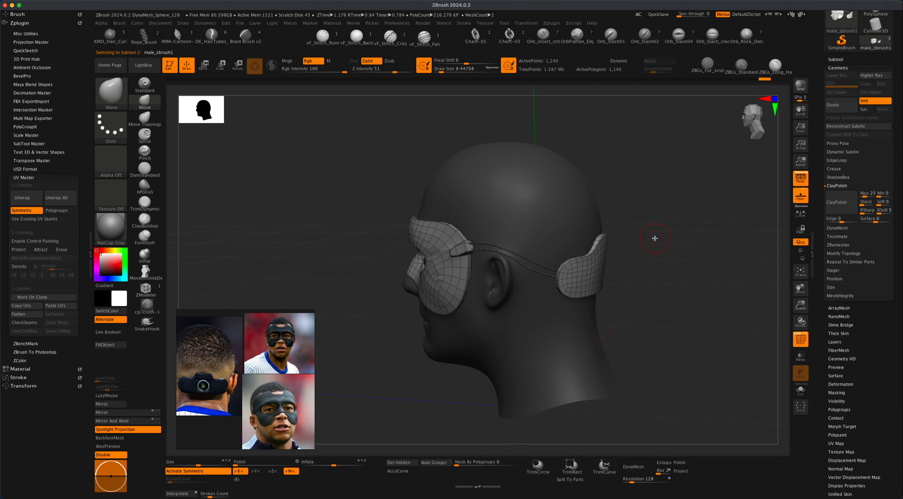
pyautogui.moveTo(651, 240); pyautogui.dragTo(708, 317)
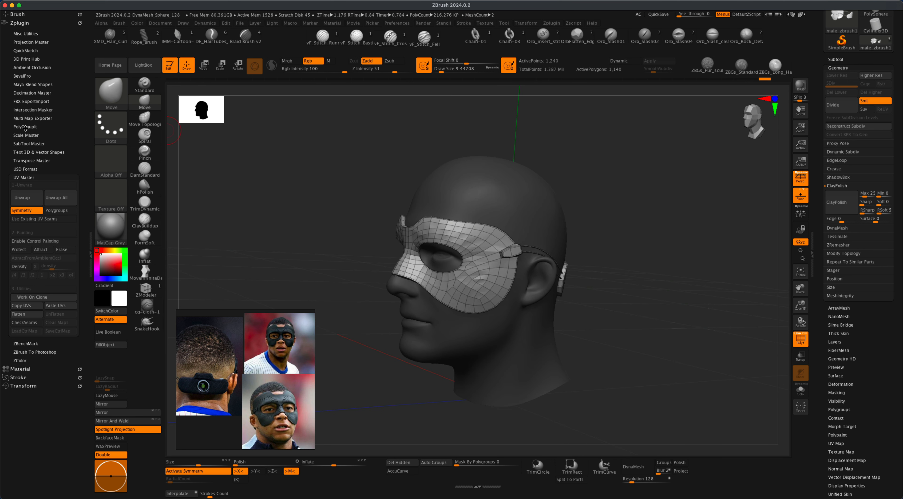
# - Unwrap the mask's UVs with UV Master, keeping Symmetry enabled
pyautogui.click(23, 177)
pyautogui.click(26, 177)
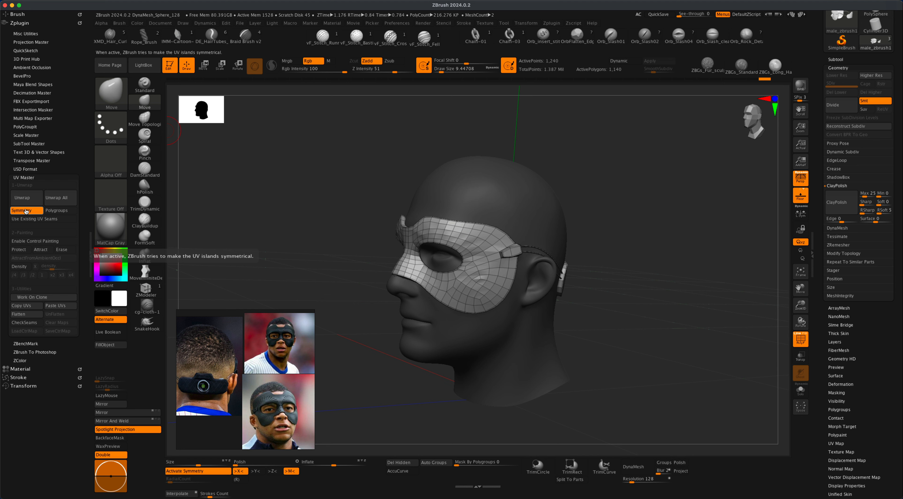
pyautogui.moveTo(288, 242); pyautogui.dragTo(396, 262)
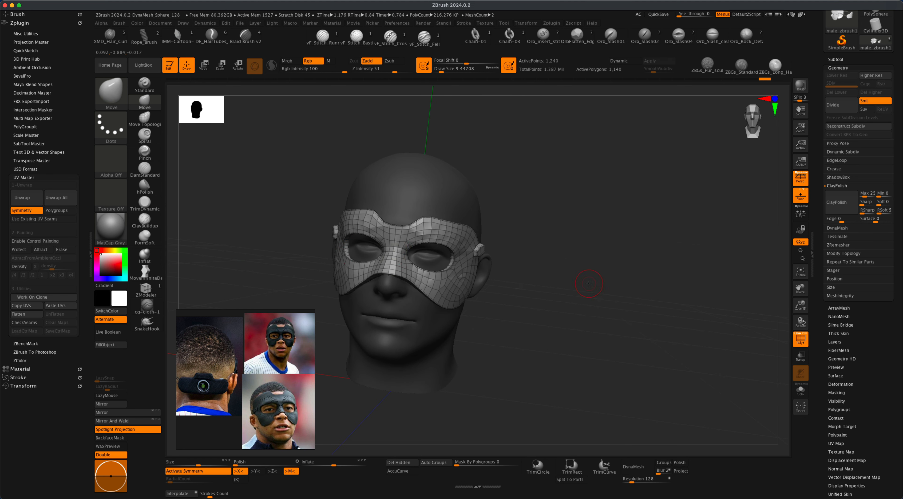
pyautogui.moveTo(589, 284)
pyautogui.mouseDown()
pyautogui.moveTo(503, 287)
pyautogui.moveTo(582, 284)
pyautogui.mouseUp()
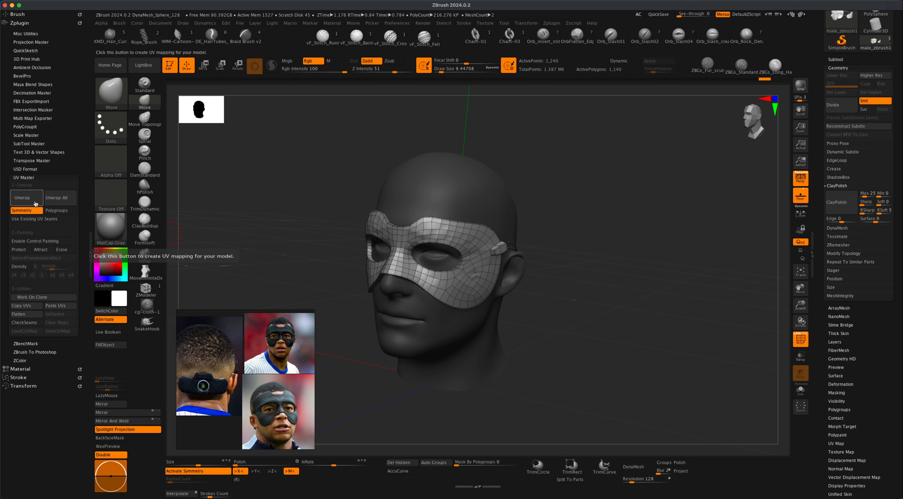
pyautogui.click(35, 201)
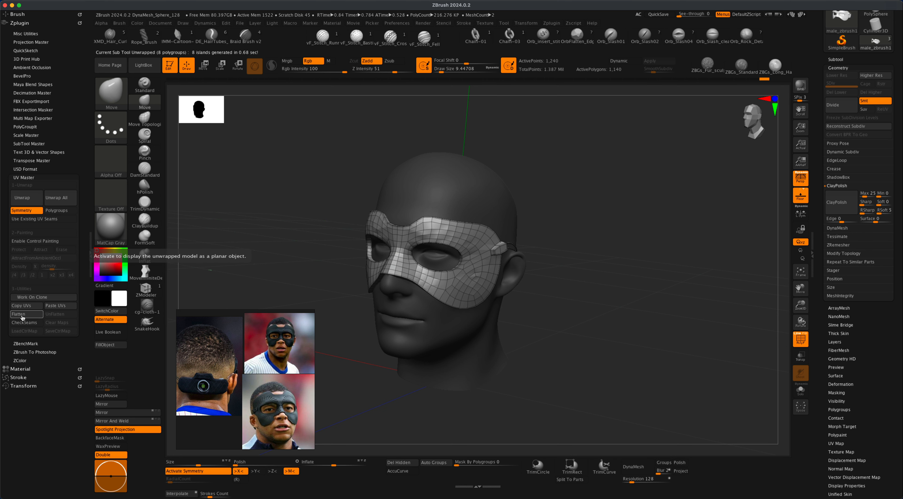
# - Flatten the unwrapped mask into its planar UV layout
pyautogui.click(31, 316)
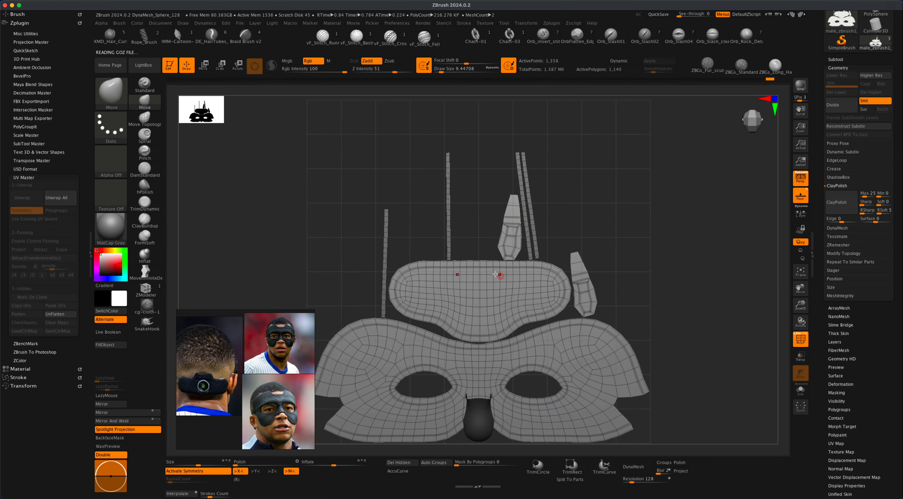
pyautogui.keyDown('alt'); pyautogui.moveTo(703, 355); pyautogui.dragTo(688, 305); pyautogui.keyUp('alt')
pyautogui.keyDown('alt'); pyautogui.moveTo(679, 265); pyautogui.dragTo(742, 197); pyautogui.keyUp('alt')
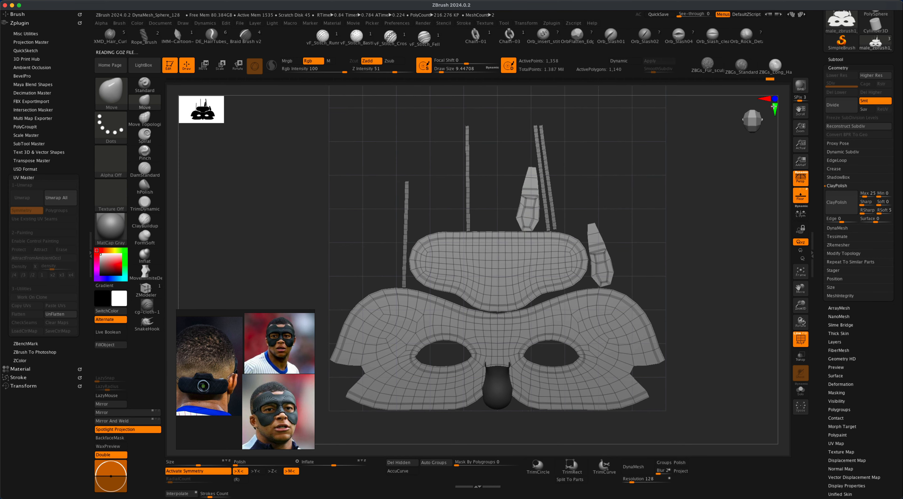
# - Hide the head subtool and assign automatic polygroups to the separate UV islands of the flattened mask
pyautogui.click(842, 59)
pyautogui.click(889, 83)
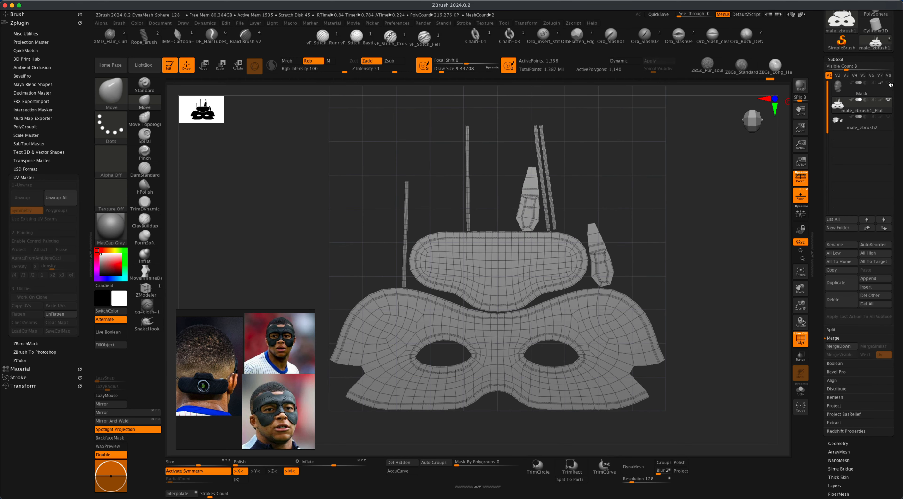
pyautogui.keyDown('alt'); pyautogui.moveTo(708, 290); pyautogui.dragTo(696, 284); pyautogui.keyUp('alt')
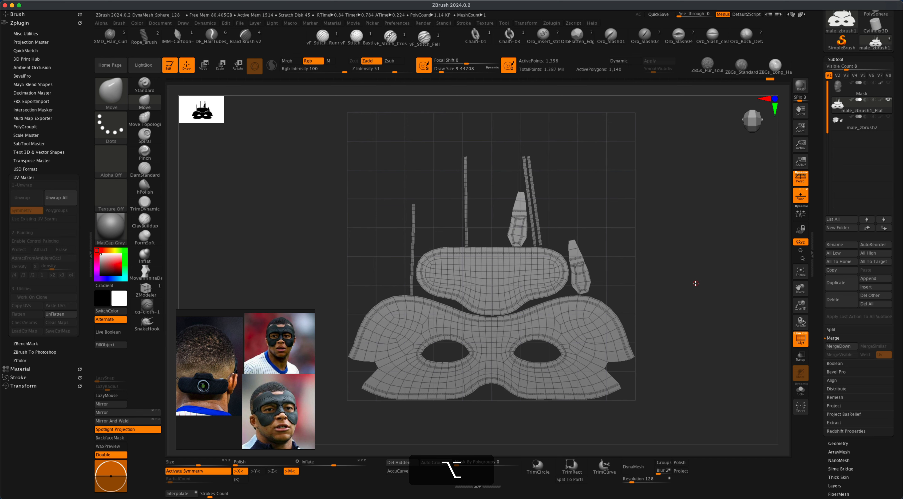
pyautogui.click(436, 463)
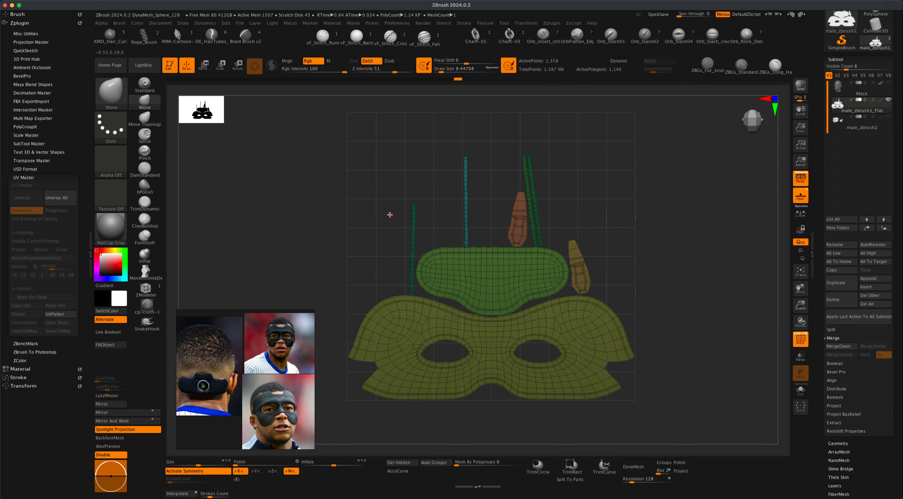
pyautogui.keyDown('alt'); pyautogui.moveTo(297, 173); pyautogui.dragTo(294, 177); pyautogui.keyUp('alt')
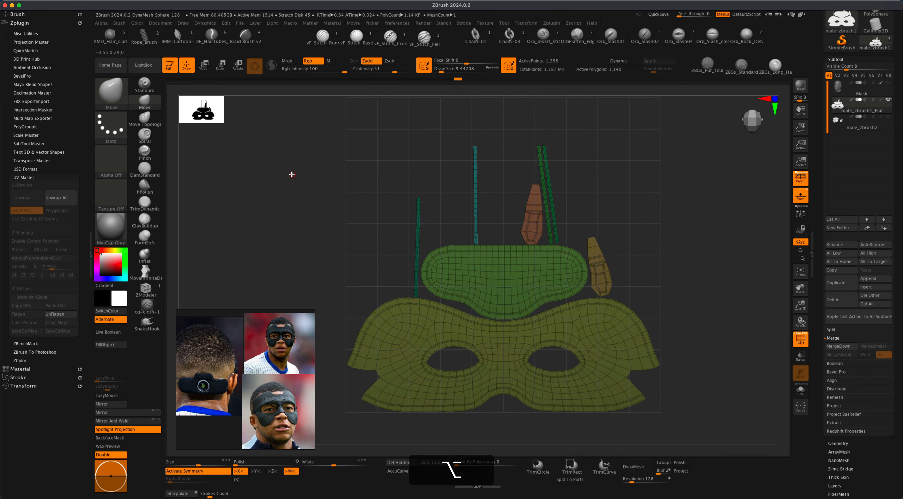
# - Isolate the brown strap-clip island with the transform gizmo, enlarge it and place it in the upper-left corner of the UV grid
pyautogui.click(203, 64)
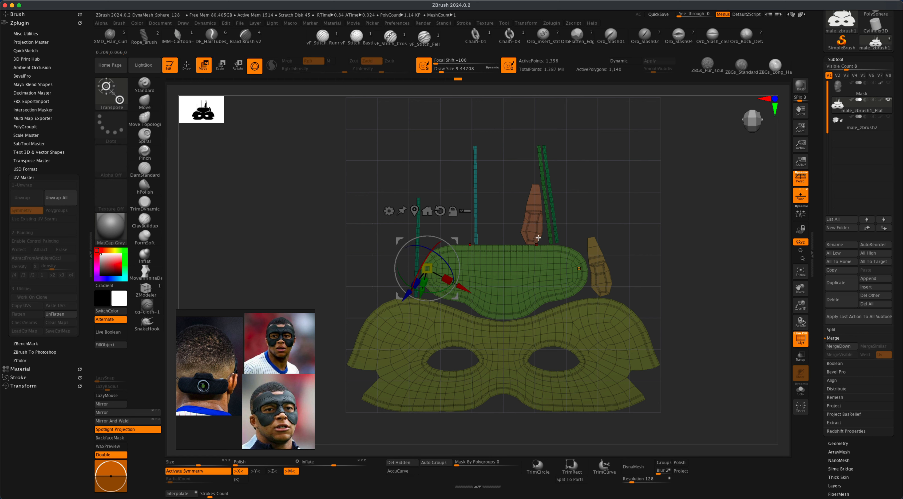
pyautogui.keyDown('shift'); pyautogui.keyDown('super'); pyautogui.click(538, 238); pyautogui.keyUp('super'); pyautogui.keyUp('shift')
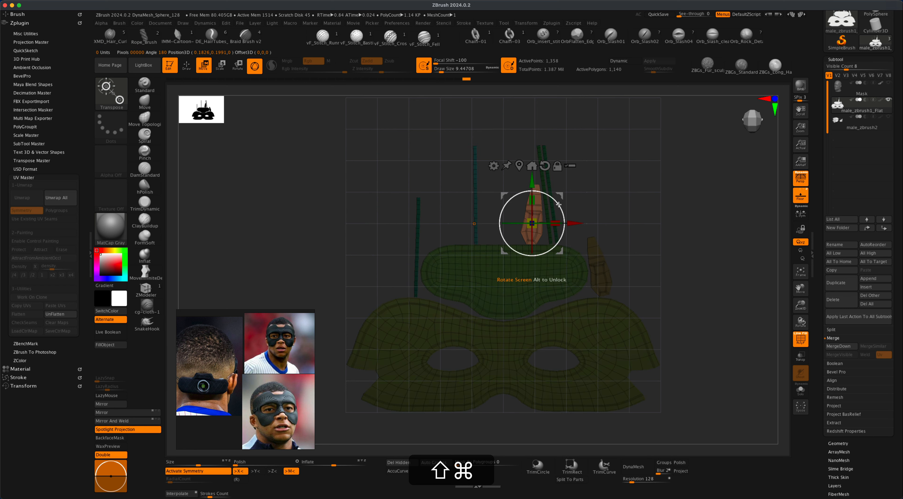
pyautogui.moveTo(561, 195); pyautogui.dragTo(489, 145)
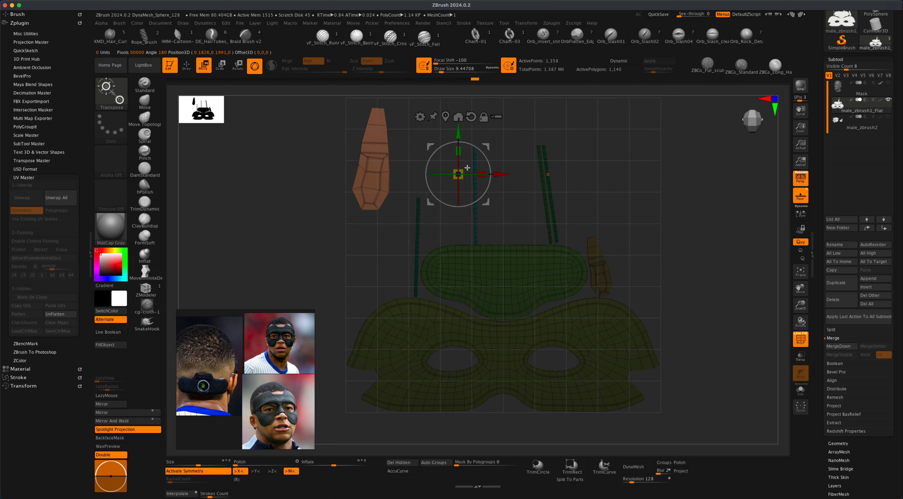
pyautogui.moveTo(460, 172); pyautogui.dragTo(492, 147)
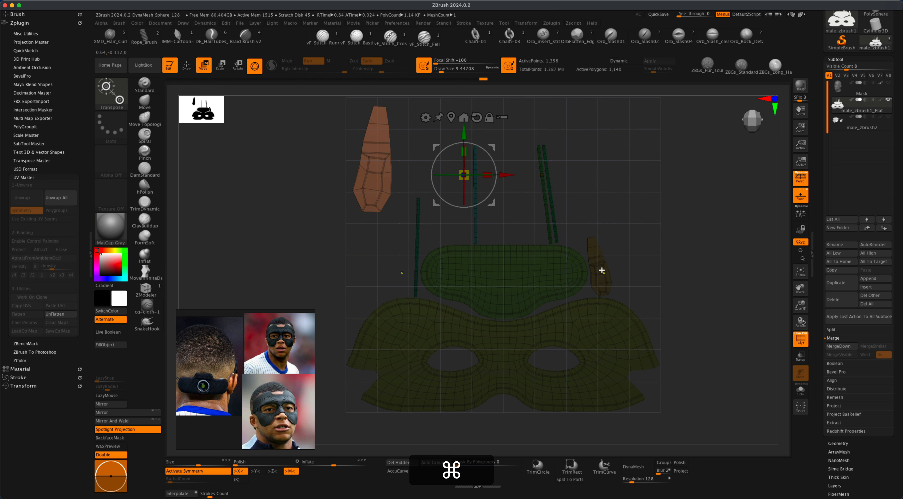
# - Isolate the yellow strap-clip island, enlarge it and move it to the upper-right corner of the UV grid
pyautogui.keyDown('shift'); pyautogui.keyDown('super'); pyautogui.click(603, 269); pyautogui.keyUp('super'); pyautogui.keyUp('shift')
pyautogui.moveTo(607, 266); pyautogui.dragTo(620, 257)
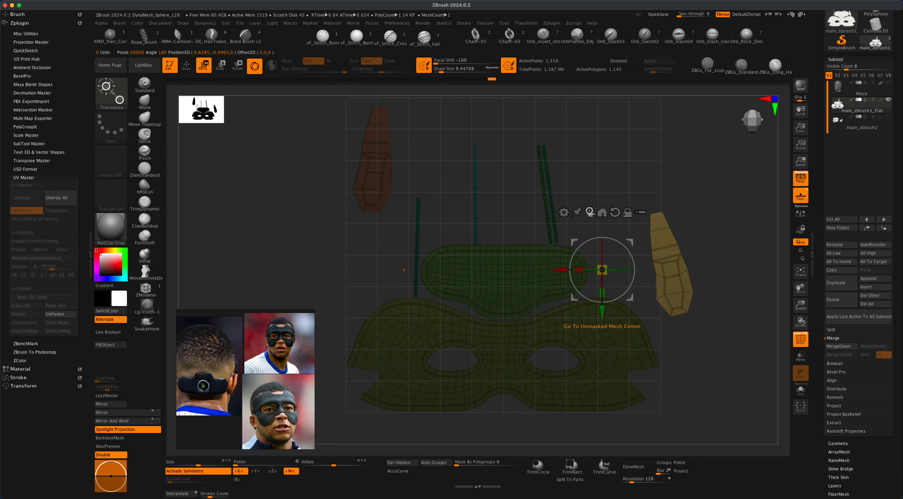
pyautogui.click(591, 214)
pyautogui.moveTo(698, 236); pyautogui.dragTo(667, 123)
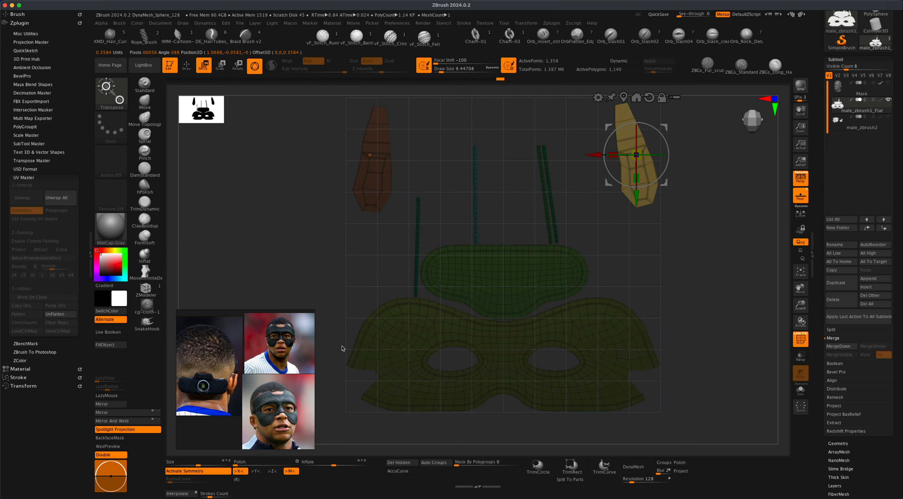
# - Turn off symmetry, then straighten and align the yellow and brown clip islands in the upper corners of the UV grid
pyautogui.press('x')
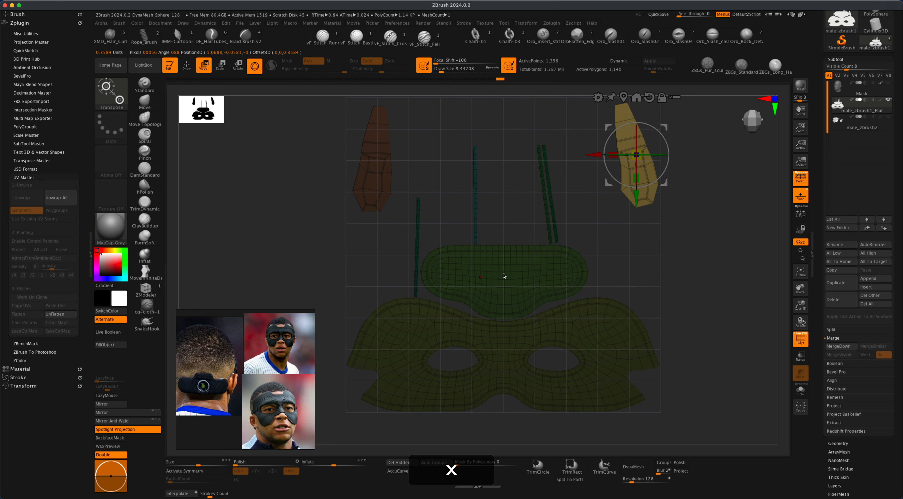
pyautogui.moveTo(646, 156); pyautogui.dragTo(660, 137)
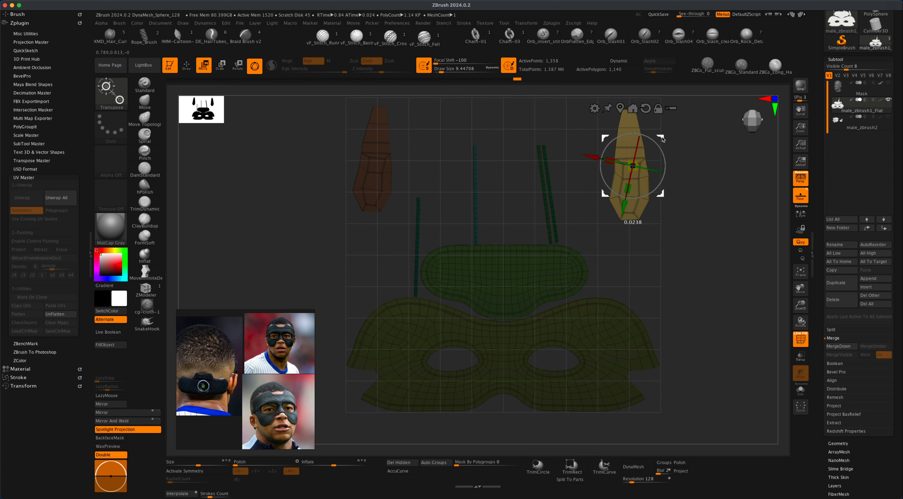
pyautogui.keyDown('shift'); pyautogui.keyDown('super'); pyautogui.click(375, 177); pyautogui.keyUp('super'); pyautogui.keyUp('shift')
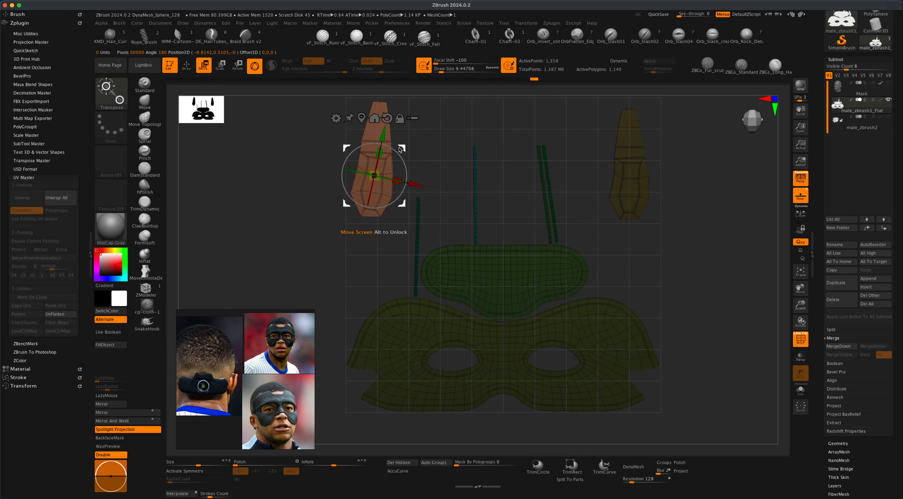
pyautogui.moveTo(401, 149); pyautogui.dragTo(401, 152)
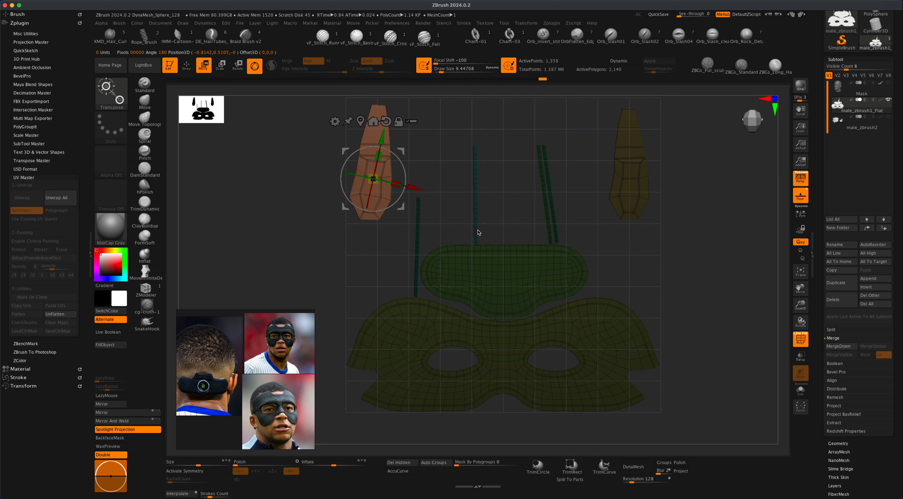
# - Isolate the thin strap islands one at a time and move them outside the UV grid, beside its left edge
pyautogui.keyDown('shift'); pyautogui.keyDown('super'); pyautogui.click(418, 252); pyautogui.keyUp('super'); pyautogui.keyUp('shift')
pyautogui.moveTo(446, 223); pyautogui.dragTo(357, 218)
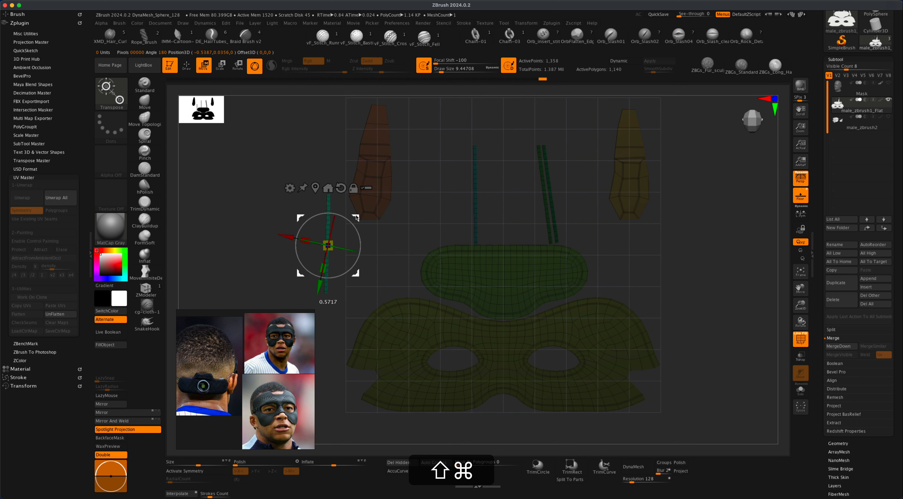
pyautogui.keyDown('shift'); pyautogui.keyDown('super'); pyautogui.click(476, 207); pyautogui.keyUp('super'); pyautogui.keyUp('shift')
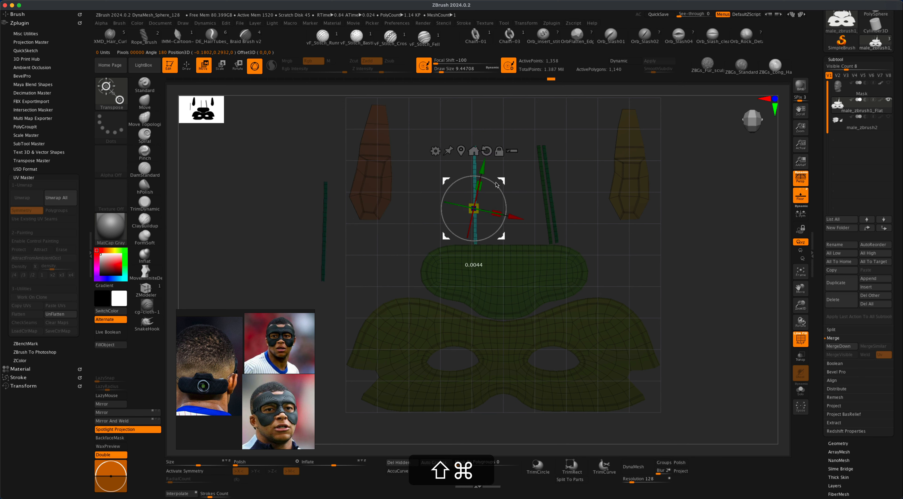
pyautogui.moveTo(497, 185); pyautogui.dragTo(329, 200)
pyautogui.keyDown('shift'); pyautogui.keyDown('super'); pyautogui.click(547, 194); pyautogui.keyUp('super'); pyautogui.keyUp('shift')
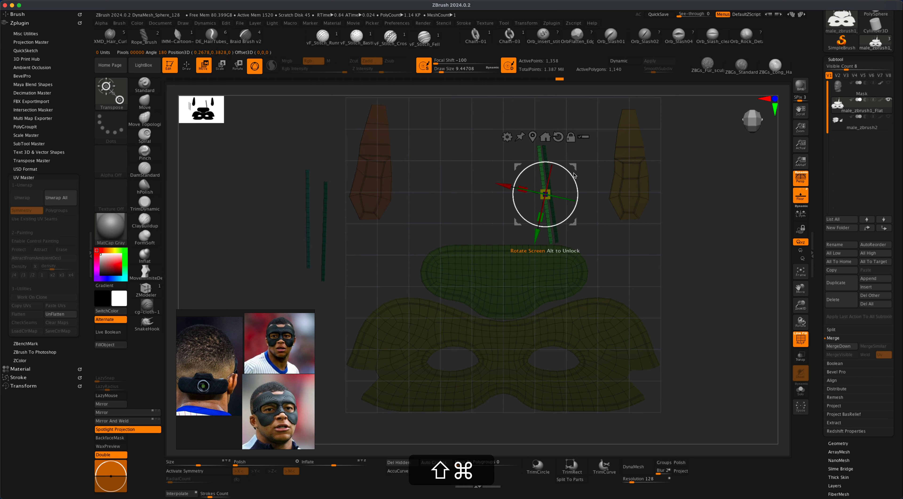
pyautogui.moveTo(575, 175); pyautogui.dragTo(325, 198)
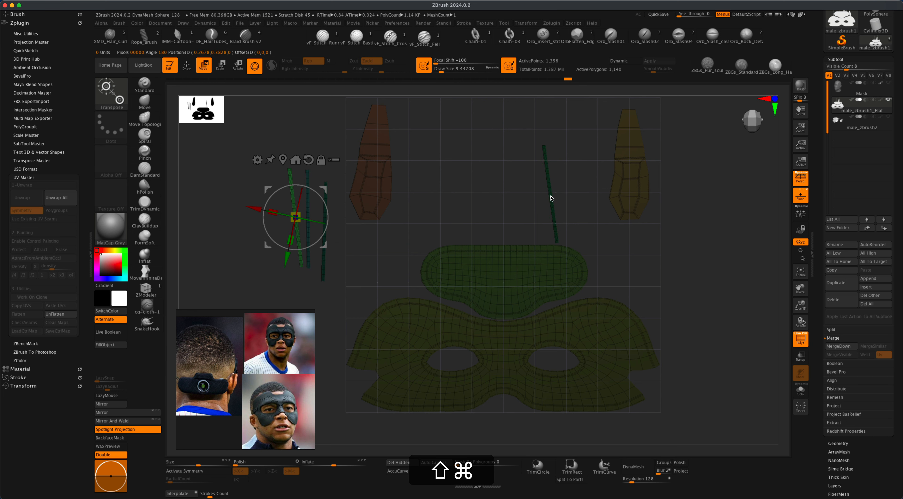
# - Isolate the green back-pad island, reset its gizmo orientation, and enlarge and centre it along the top of the UV grid
pyautogui.keyDown('shift'); pyautogui.keyDown('super'); pyautogui.click(498, 280); pyautogui.keyUp('super'); pyautogui.keyUp('shift')
pyautogui.click(473, 223)
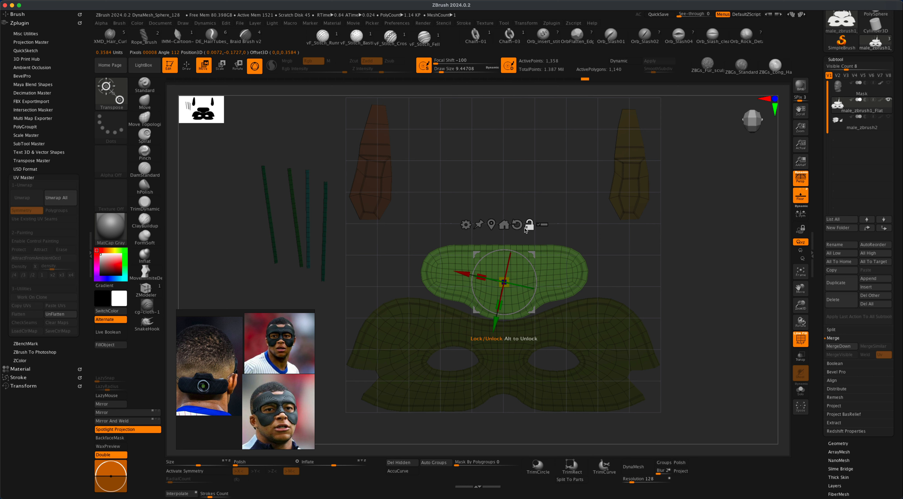
pyautogui.click(517, 225)
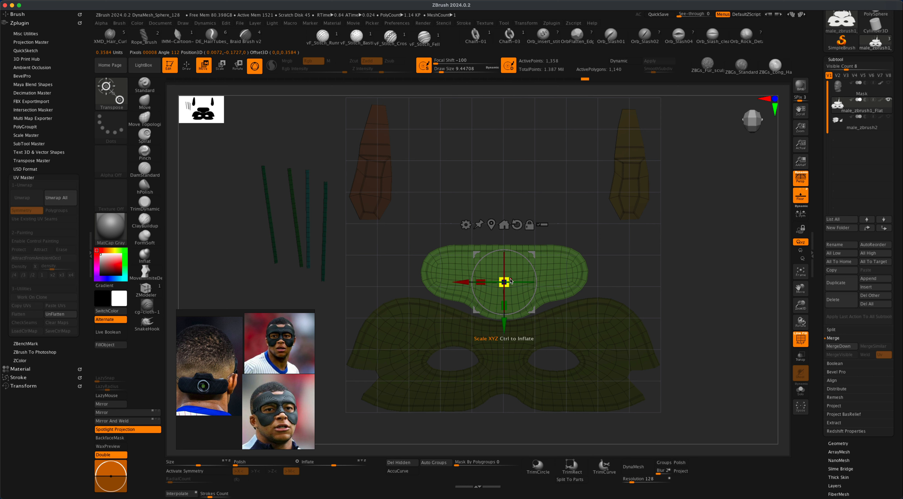
pyautogui.moveTo(508, 281); pyautogui.dragTo(547, 311)
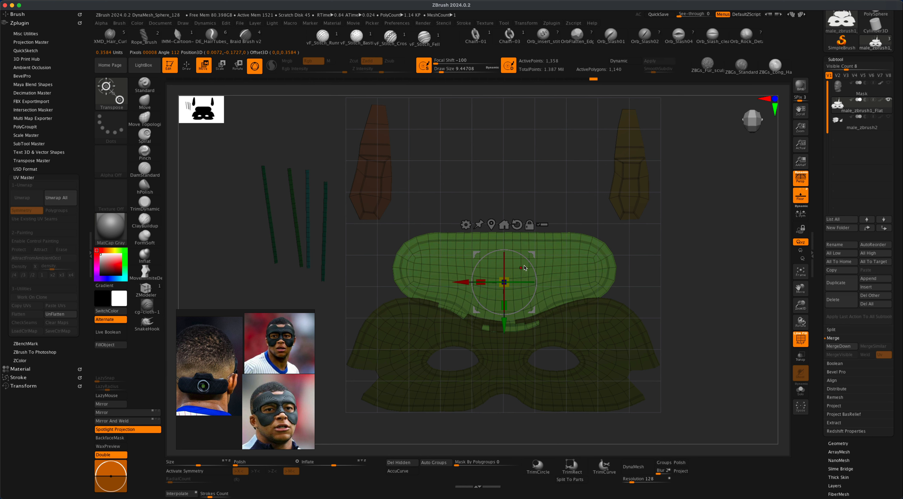
pyautogui.moveTo(531, 257); pyautogui.dragTo(530, 214)
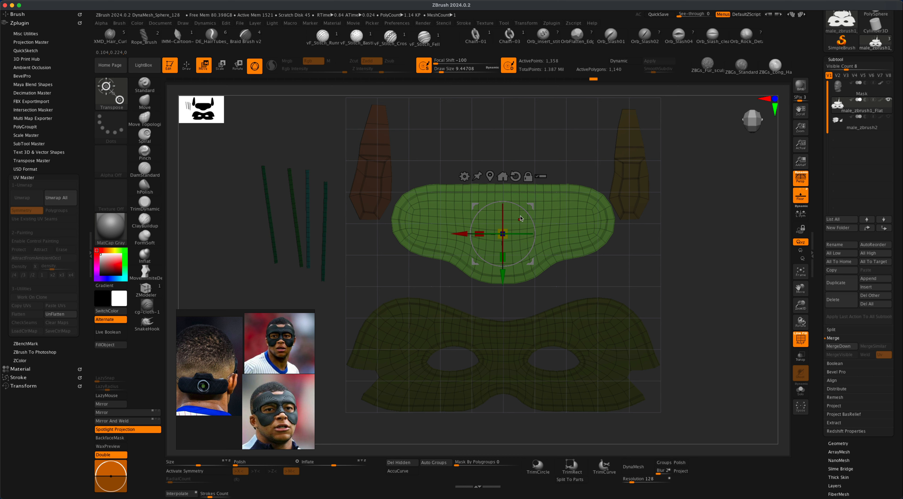
pyautogui.moveTo(531, 207); pyautogui.dragTo(505, 164)
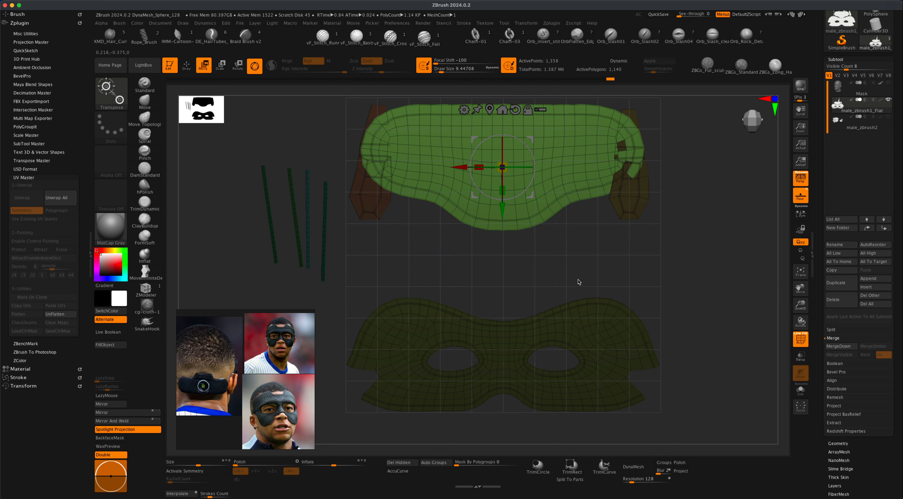
# - Move the yellow and brown clip islands down clear of the green island, then nudge the main mask island vertically
pyautogui.keyDown('shift'); pyautogui.keyDown('super'); pyautogui.click(634, 215); pyautogui.keyUp('super'); pyautogui.keyUp('shift')
pyautogui.moveTo(662, 177); pyautogui.dragTo(669, 264)
pyautogui.keyDown('shift'); pyautogui.keyDown('super'); pyautogui.click(373, 212); pyautogui.keyUp('super'); pyautogui.keyUp('shift')
pyautogui.moveTo(403, 182); pyautogui.dragTo(399, 269)
pyautogui.keyDown('shift'); pyautogui.keyDown('super'); pyautogui.click(516, 333); pyautogui.keyUp('super'); pyautogui.keyUp('shift')
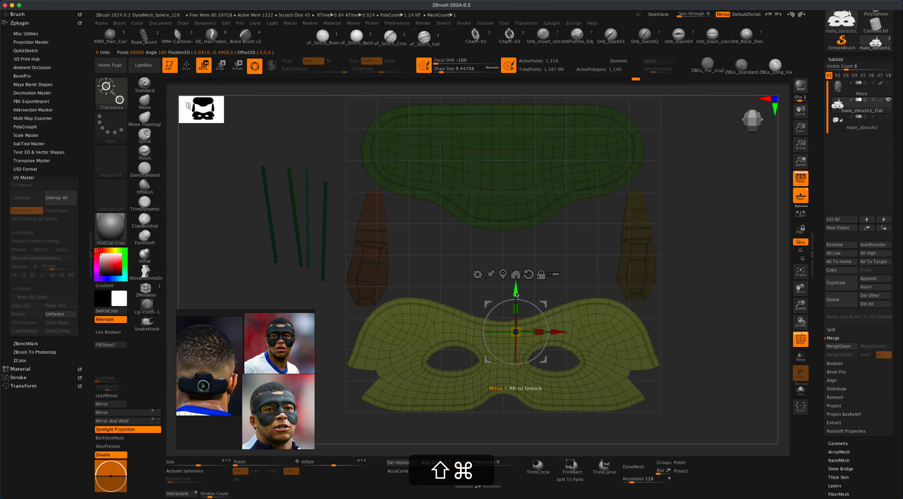
pyautogui.moveTo(516, 292); pyautogui.dragTo(515, 291)
# - Turn the two teal strap islands horizontal, enlarge them and stack them between the clips, just below the green island
pyautogui.keyDown('shift'); pyautogui.keyDown('super'); pyautogui.click(324, 241); pyautogui.keyUp('super'); pyautogui.keyUp('shift')
pyautogui.moveTo(352, 214); pyautogui.dragTo(518, 213)
pyautogui.moveTo(520, 229); pyautogui.dragTo(502, 271)
pyautogui.moveTo(492, 241); pyautogui.dragTo(529, 240)
pyautogui.keyDown('shift'); pyautogui.keyDown('super'); pyautogui.click(307, 214); pyautogui.keyUp('super'); pyautogui.keyUp('shift')
pyautogui.moveTo(336, 187); pyautogui.dragTo(524, 228)
pyautogui.moveTo(496, 256); pyautogui.dragTo(540, 222)
# - Rotate the two remaining green strap islands to horizontal, enlarge them and stack them below the teal straps
pyautogui.keyDown('shift'); pyautogui.keyDown('super'); pyautogui.click(299, 237); pyautogui.keyUp('super'); pyautogui.keyUp('shift')
pyautogui.moveTo(324, 221); pyautogui.dragTo(312, 264)
pyautogui.moveTo(327, 265); pyautogui.dragTo(491, 309)
pyautogui.moveTo(463, 282); pyautogui.dragTo(502, 282)
pyautogui.keyDown('shift'); pyautogui.keyDown('super'); pyautogui.click(266, 188); pyautogui.keyUp('super'); pyautogui.keyUp('shift')
pyautogui.moveTo(291, 172); pyautogui.dragTo(277, 216)
pyautogui.moveTo(293, 215); pyautogui.dragTo(538, 307)
pyautogui.moveTo(510, 280); pyautogui.dragTo(547, 280)
pyautogui.moveTo(539, 253); pyautogui.dragTo(559, 270)
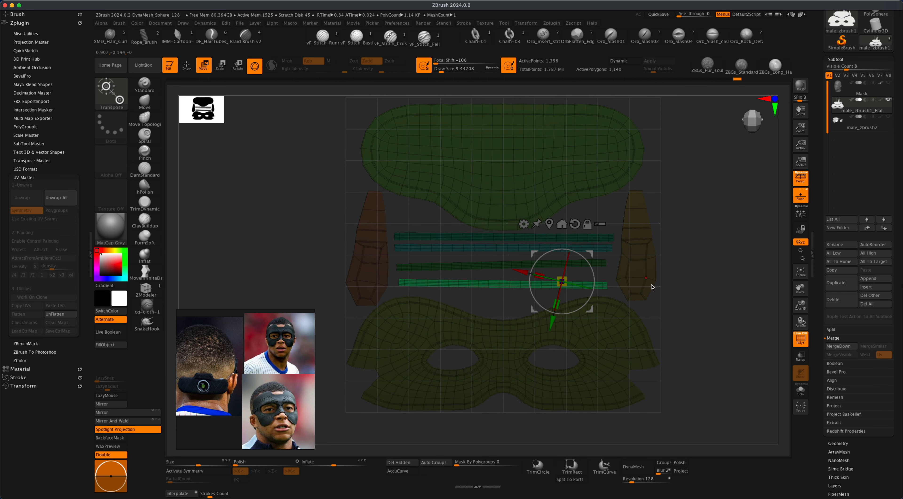
# - Clear the masking from the UV islands and unflatten the mesh back into the 3D face mask
pyautogui.keyDown('super'); pyautogui.moveTo(706, 262); pyautogui.dragTo(696, 290); pyautogui.keyUp('super')
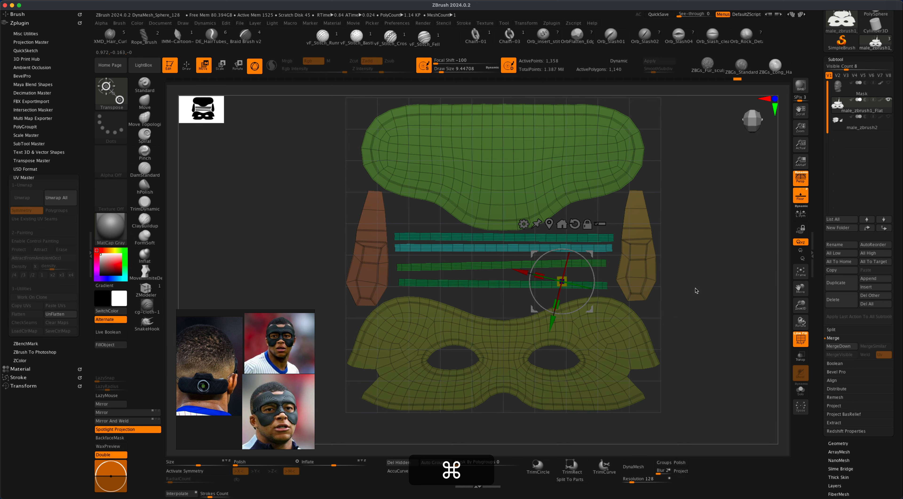
pyautogui.moveTo(699, 321)
pyautogui.keyDown('alt'); pyautogui.mouseDown()
pyautogui.moveTo(697, 305)
pyautogui.moveTo(685, 314)
pyautogui.mouseUp(); pyautogui.keyUp('alt')
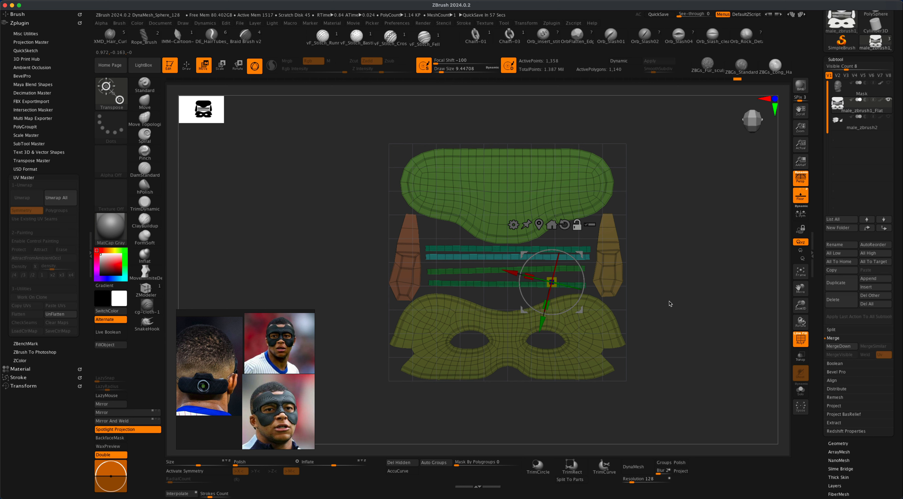
pyautogui.keyDown('alt'); pyautogui.moveTo(678, 318); pyautogui.dragTo(677, 339); pyautogui.keyUp('alt')
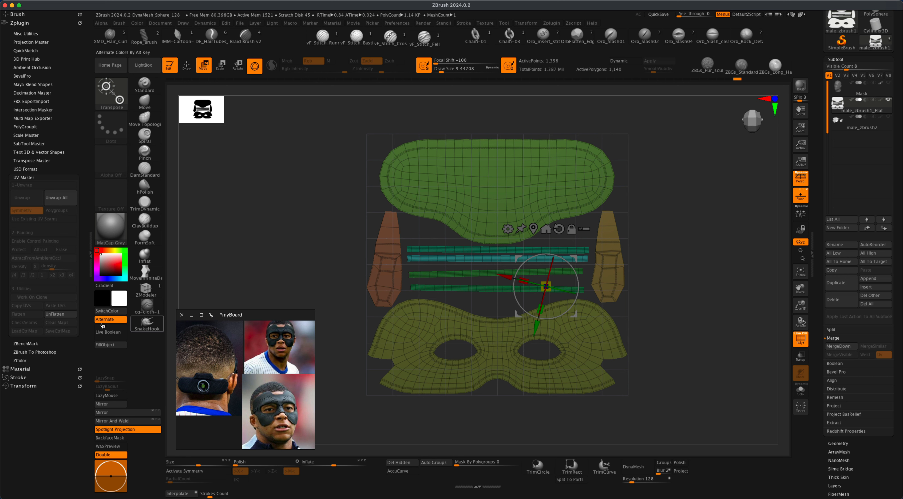
pyautogui.click(64, 315)
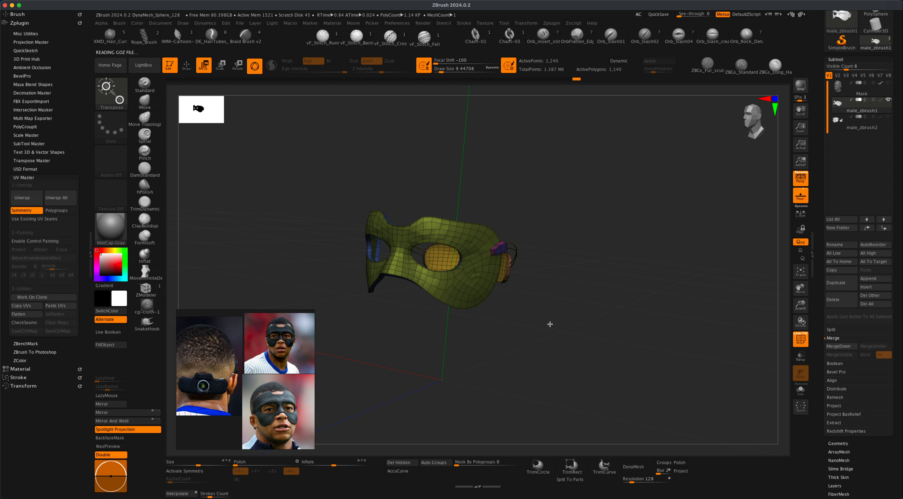
pyautogui.moveTo(581, 340); pyautogui.dragTo(574, 347)
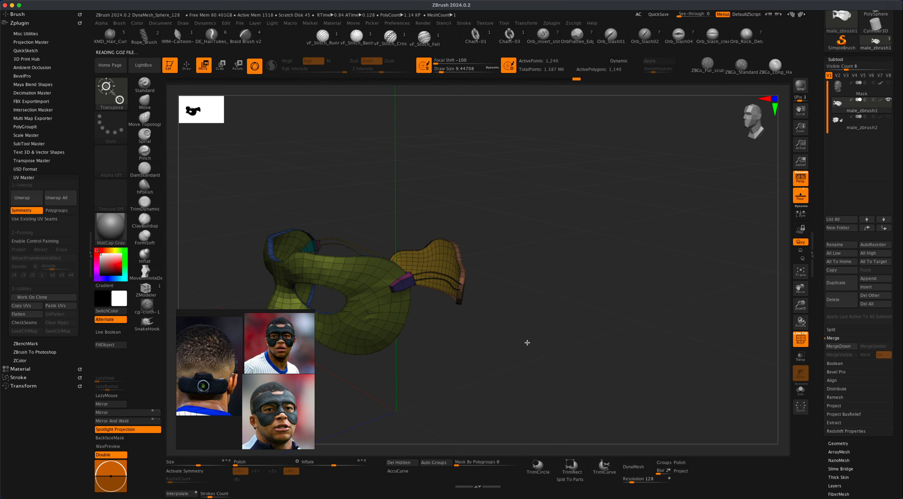
pyautogui.keyDown('alt'); pyautogui.moveTo(536, 336); pyautogui.dragTo(629, 328); pyautogui.keyUp('alt')
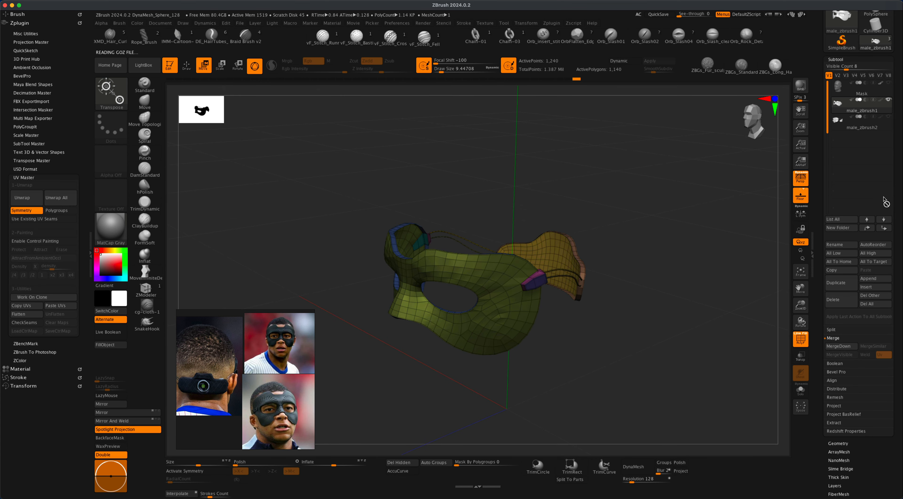
# - Export the selected low-poly mask subtool in FBX format as Mask_Low in the Mask folder
pyautogui.scroll(5, 897, 174)
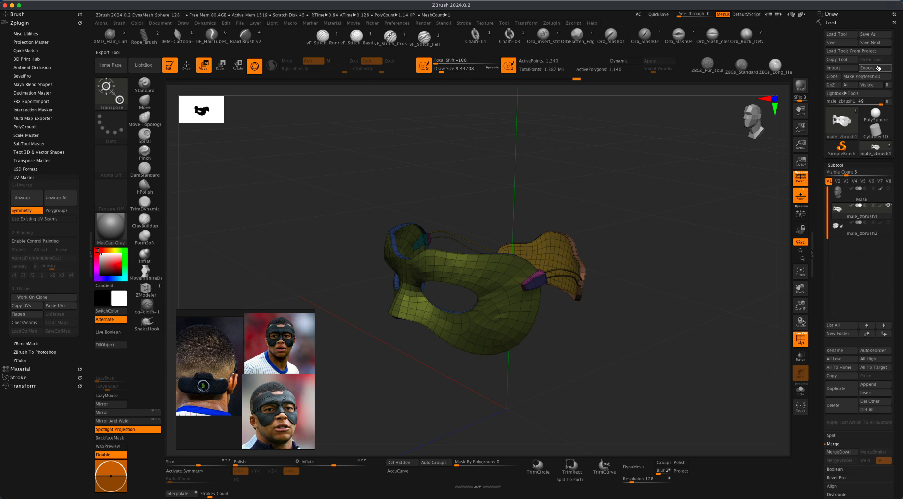
pyautogui.click(878, 68)
pyautogui.click(520, 414)
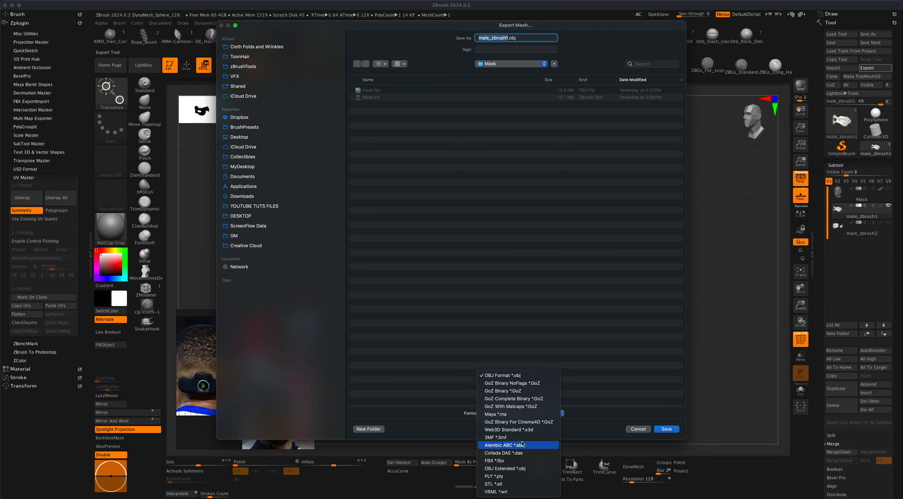
pyautogui.click(498, 461)
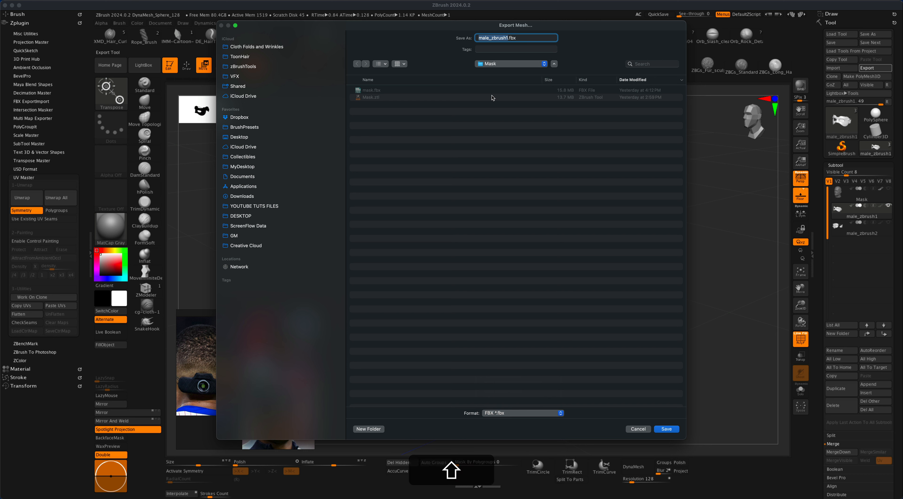
pyautogui.write('MA')
pyautogui.press('BackSpace')
pyautogui.write('ask_Low')
pyautogui.click(666, 429)
pyautogui.click(406, 153)
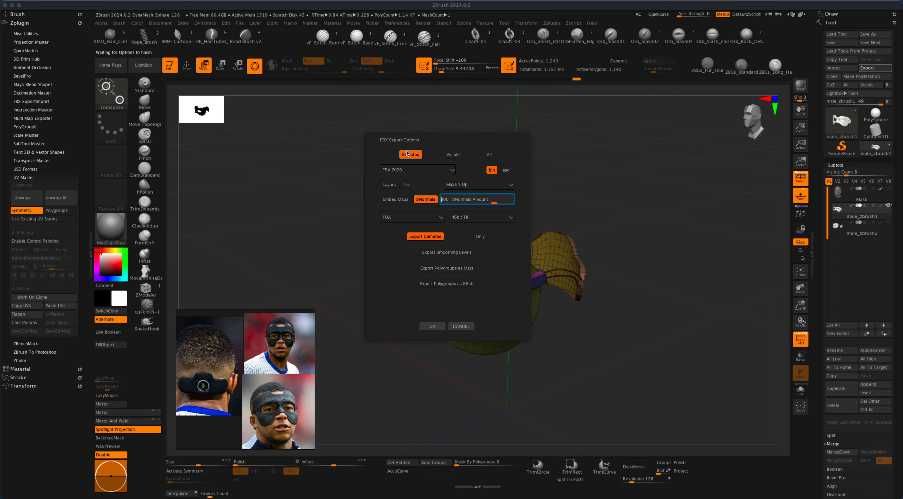
pyautogui.click(432, 326)
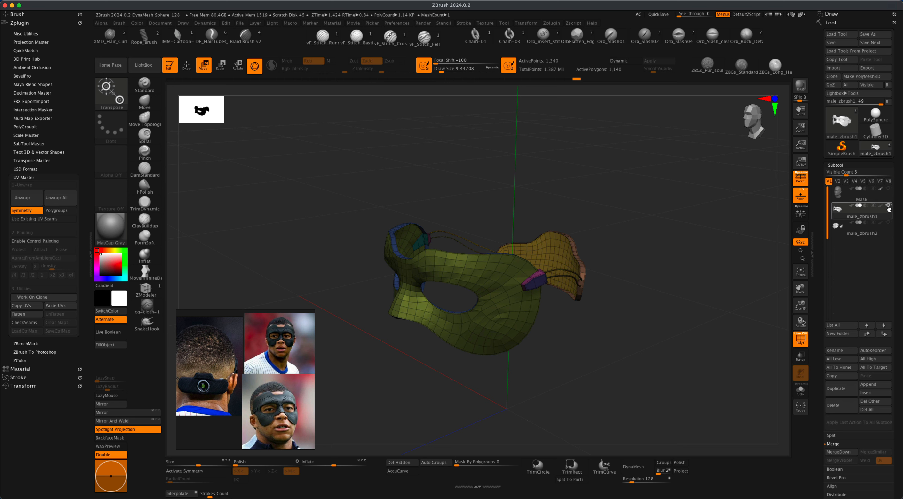
# - Set the male_zbrush2 subtool to its highest subdivision level and delete its lower levels
pyautogui.moveTo(889, 208)
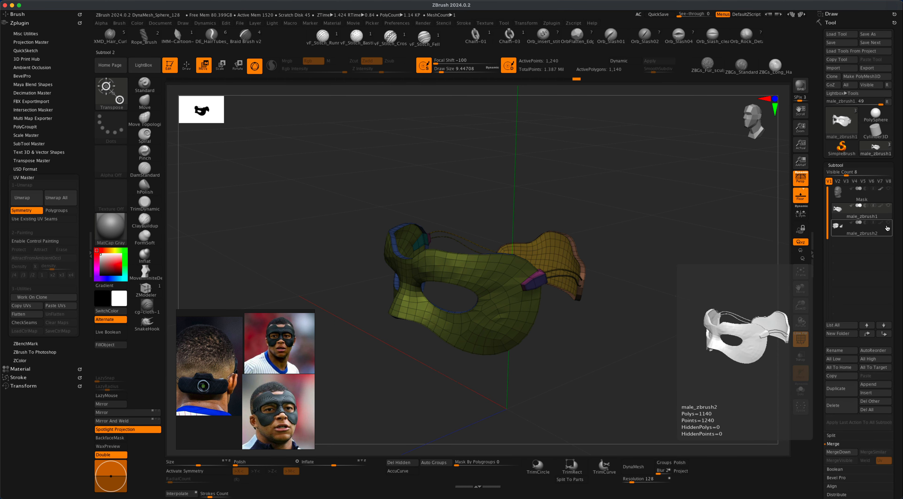
pyautogui.click(888, 230)
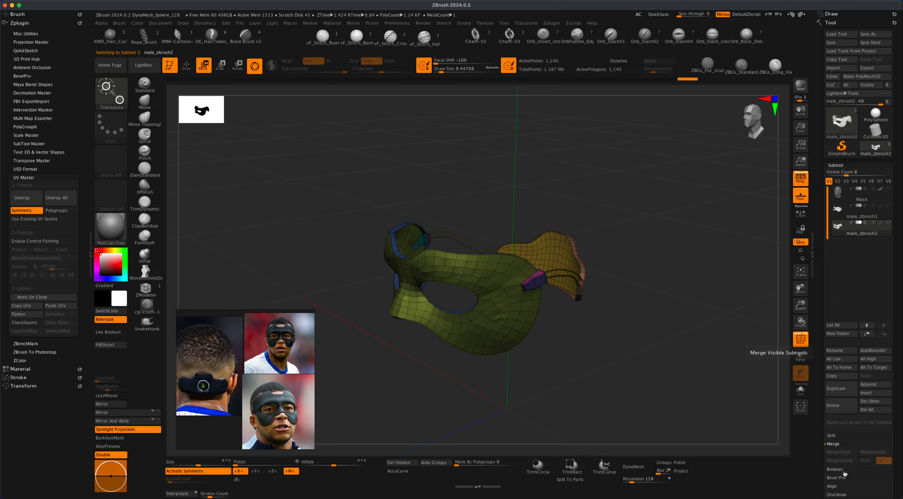
pyautogui.moveTo(898, 439); pyautogui.dragTo(893, 378)
pyautogui.click(845, 388)
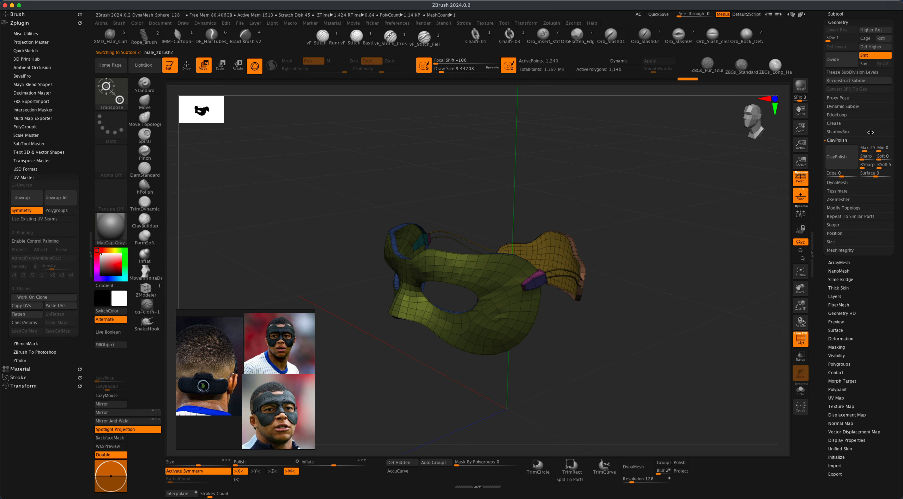
pyautogui.click(861, 41)
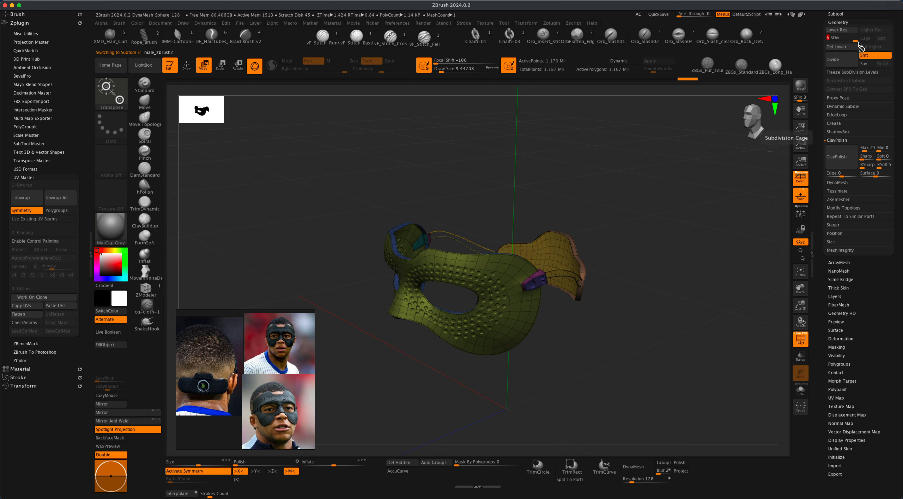
pyautogui.click(841, 47)
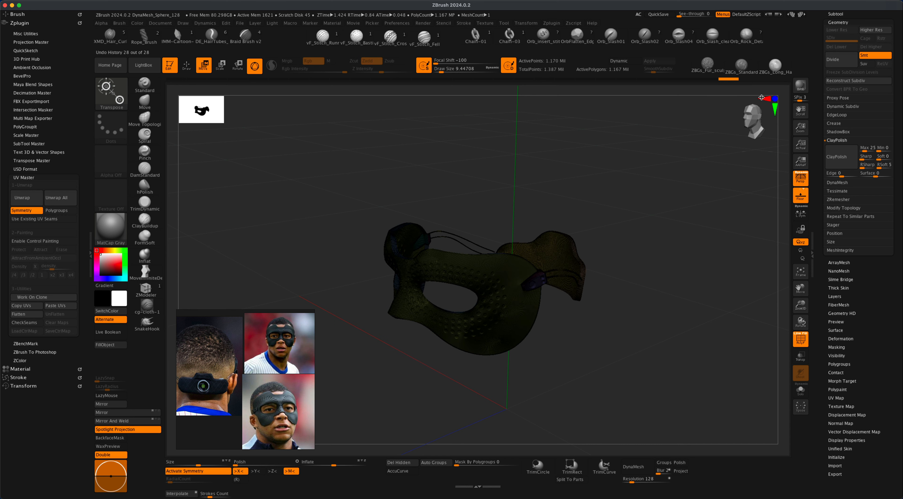
# - Hide the polyframe and pre-process the current high-poly mask in Decimation Master
pyautogui.click(800, 339)
pyautogui.moveTo(621, 314); pyautogui.dragTo(621, 309)
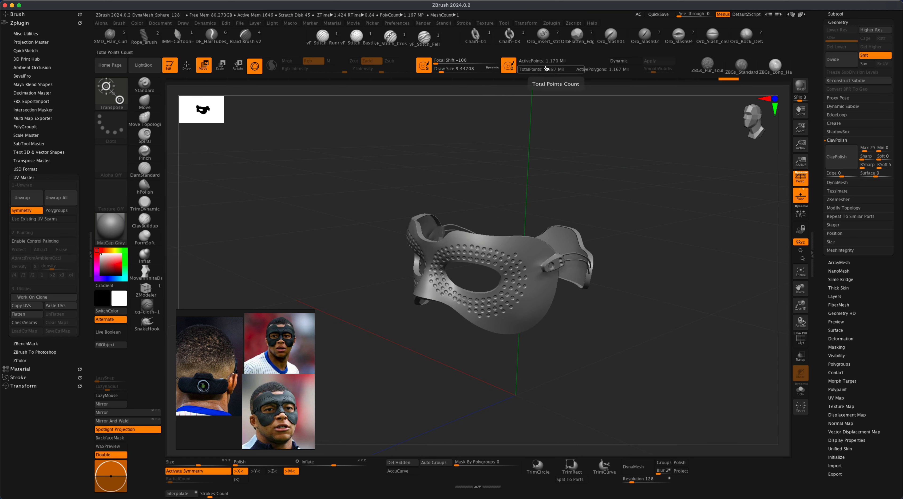
pyautogui.moveTo(562, 167); pyautogui.dragTo(563, 173)
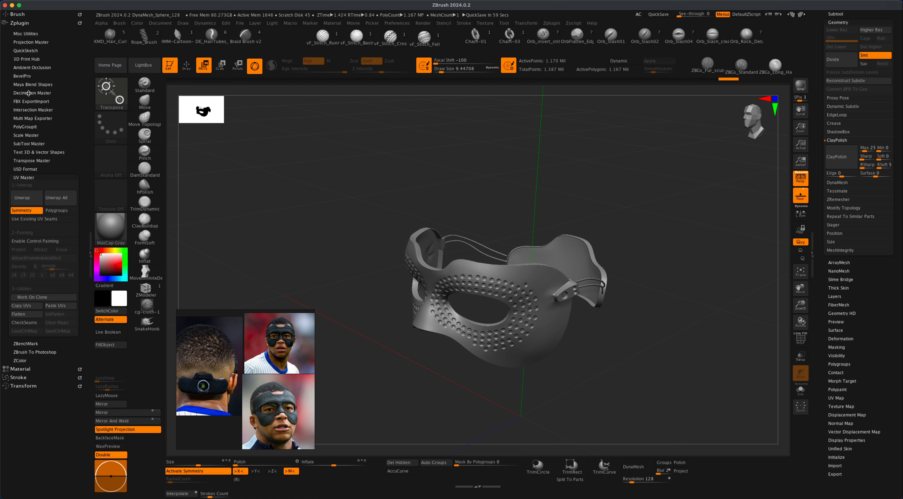
pyautogui.click(42, 93)
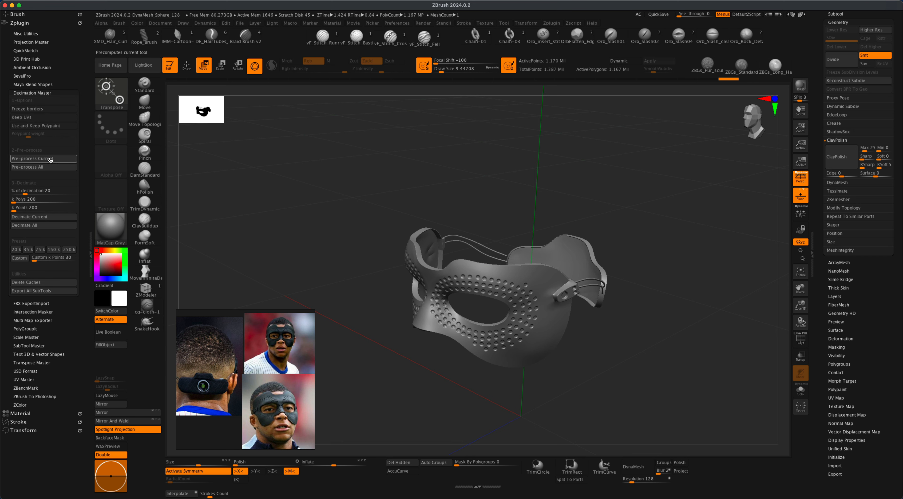
pyautogui.click(60, 160)
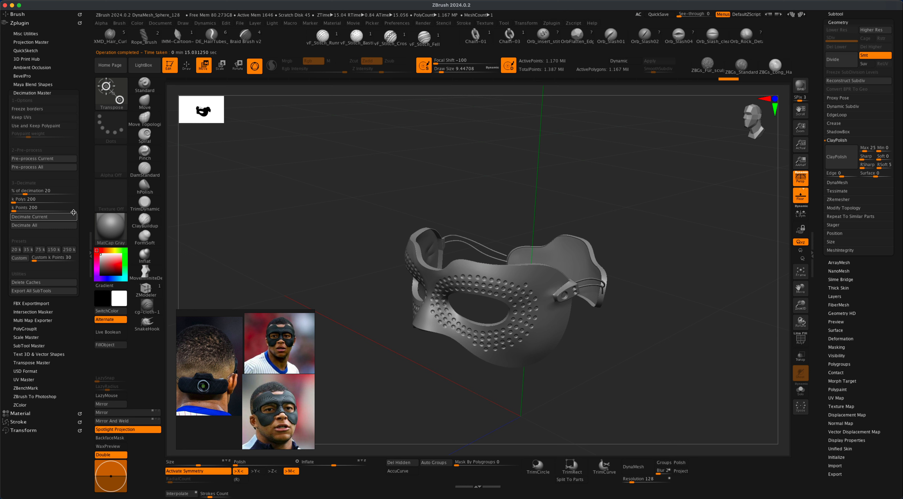
# - Decimate the current high-poly mask to 50 percent and display its polyframe to check the mesh
pyautogui.click(51, 191)
pyautogui.write('50')
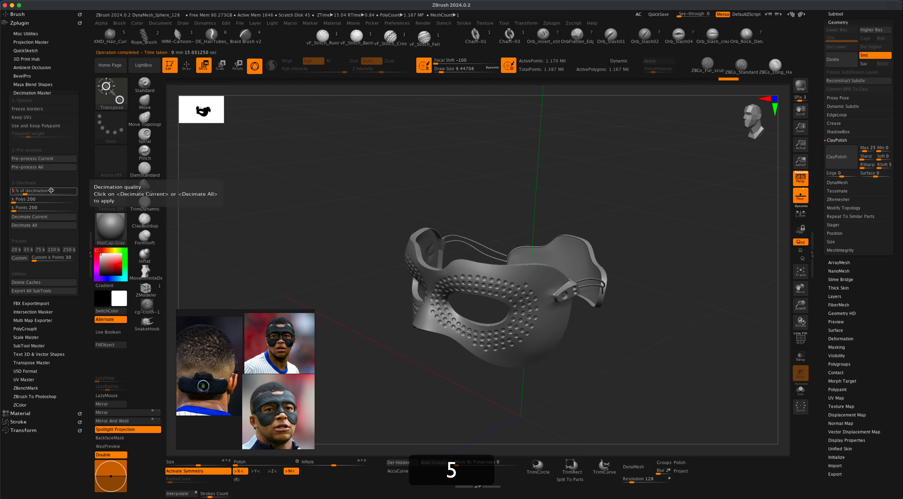
pyautogui.press('Return')
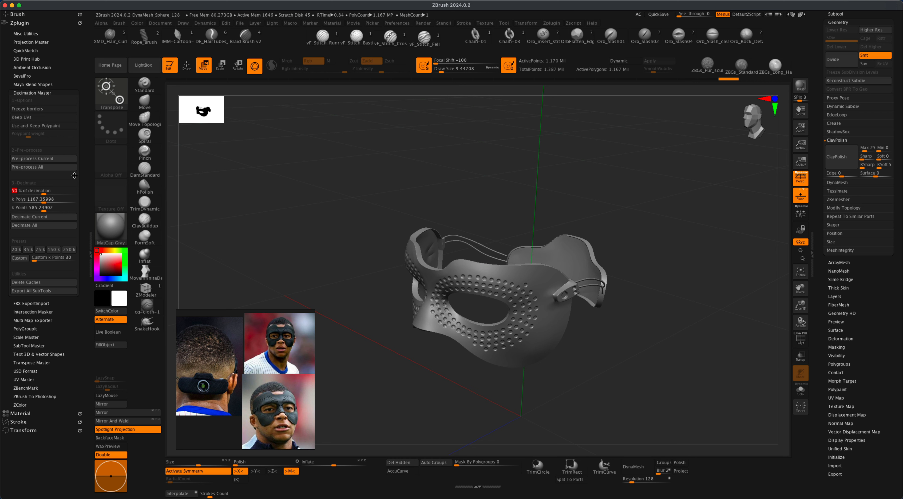
pyautogui.click(66, 217)
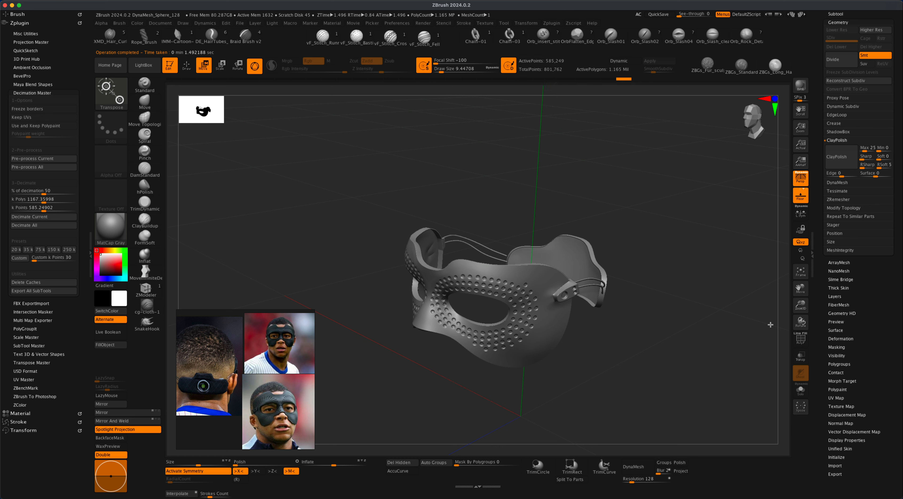
pyautogui.click(801, 339)
pyautogui.keyDown('alt'); pyautogui.moveTo(698, 326); pyautogui.dragTo(700, 309); pyautogui.keyUp('alt')
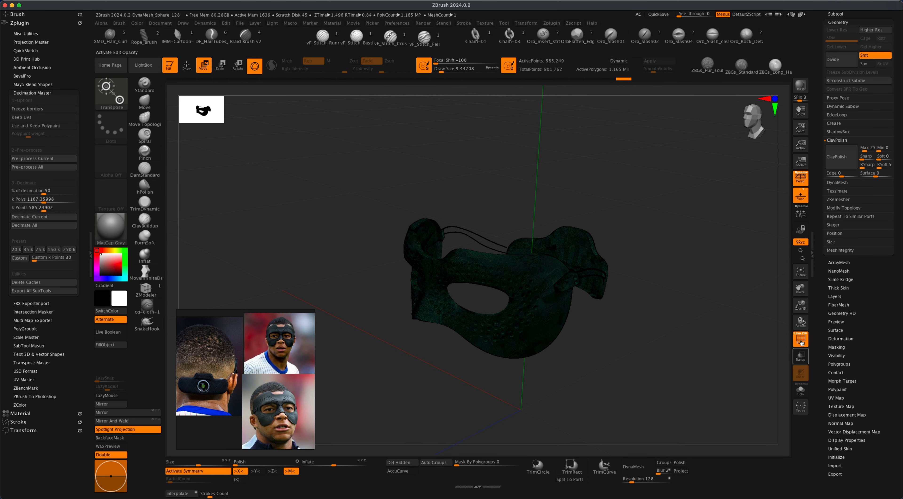
# - Hide the polyframe and export the selected decimated mask in FBX format as Mask_High in the Mask folder
pyautogui.click(801, 340)
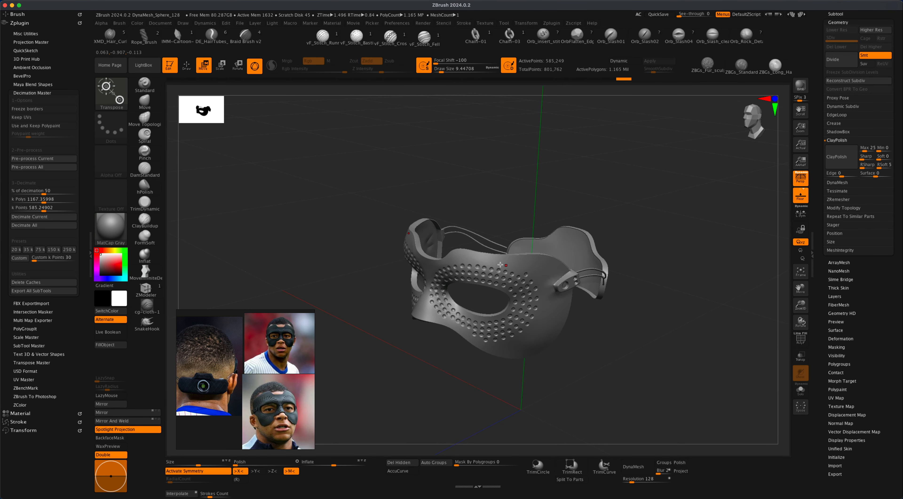
pyautogui.moveTo(655, 300)
pyautogui.mouseDown()
pyautogui.moveTo(661, 287)
pyautogui.moveTo(659, 298)
pyautogui.mouseUp()
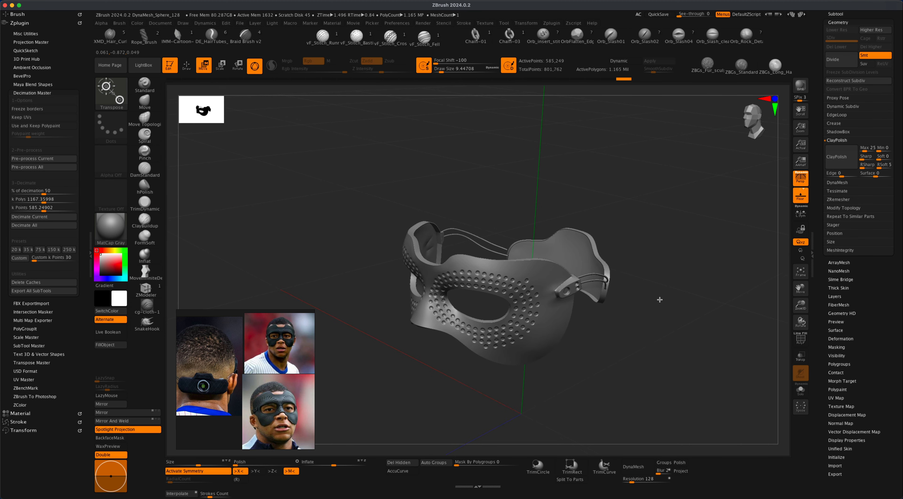
pyautogui.moveTo(898, 72); pyautogui.dragTo(896, 223)
pyautogui.click(877, 67)
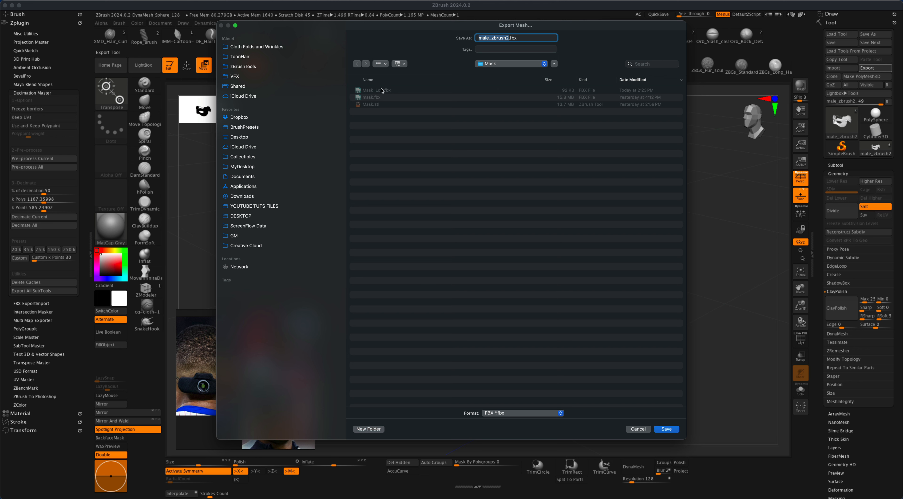
pyautogui.click(382, 91)
pyautogui.press('Left')
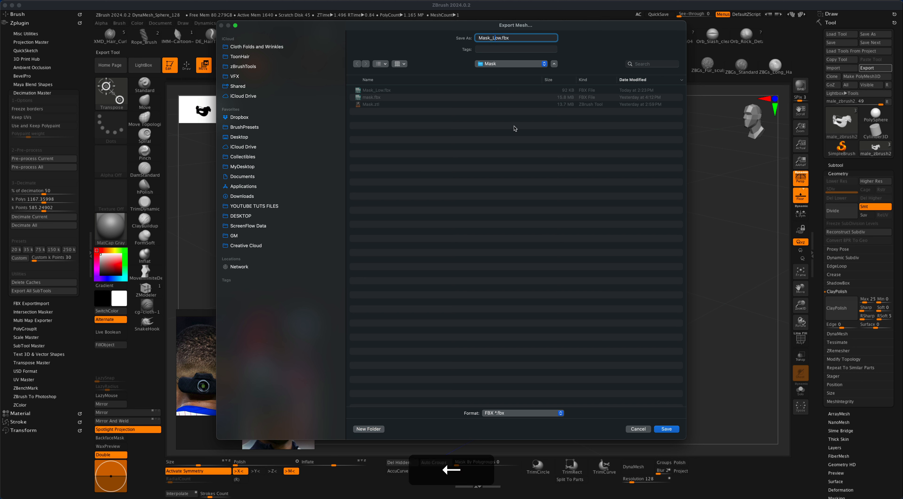
pyautogui.hotkey('shift', 'Right')
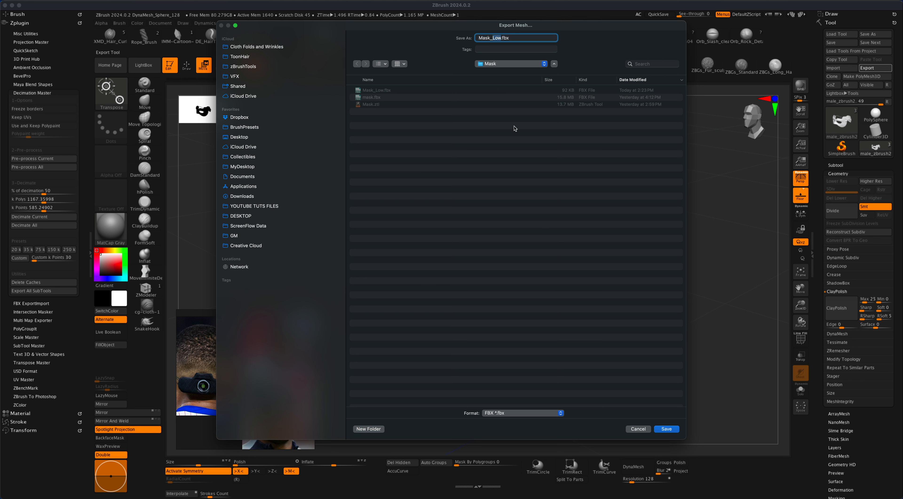
pyautogui.write('High')
pyautogui.click(667, 429)
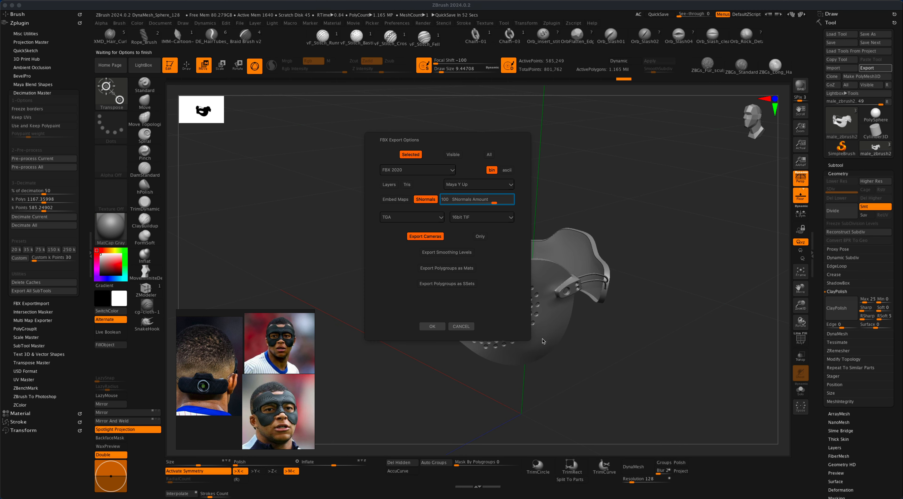
pyautogui.click(428, 326)
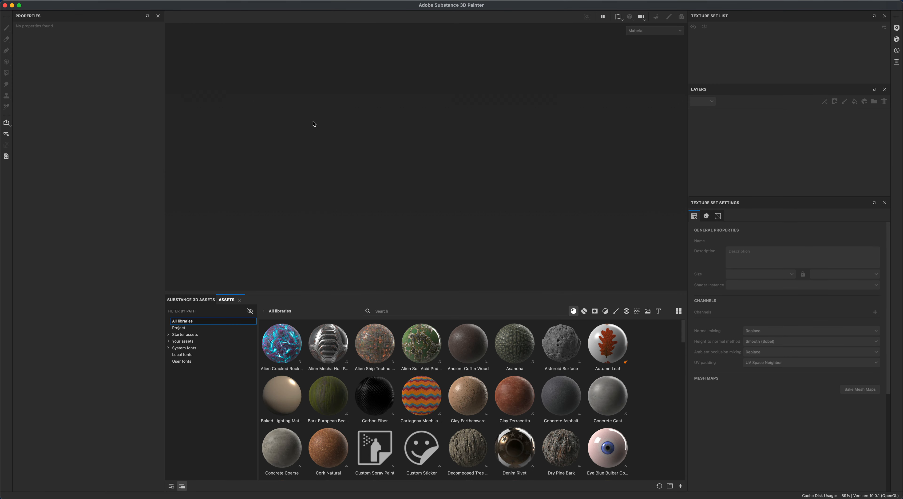
# - In Adobe Substance 3D Painter, create a new project from Mask_Low.fbx with a document resolution of 2048
pyautogui.click(78, 2)
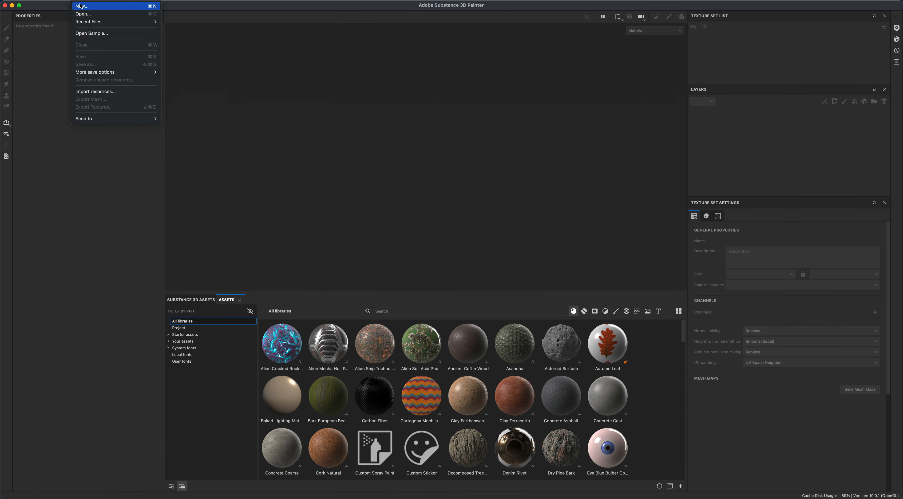
pyautogui.click(81, 7)
pyautogui.click(421, 195)
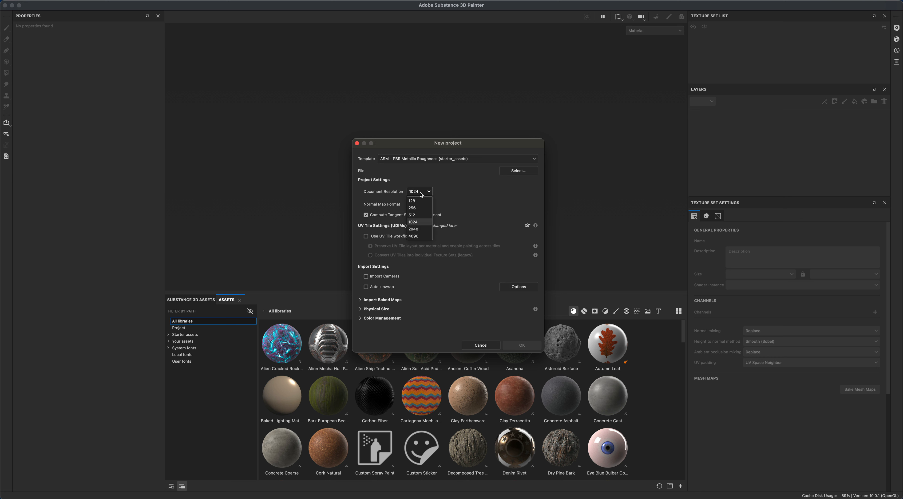
pyautogui.click(420, 229)
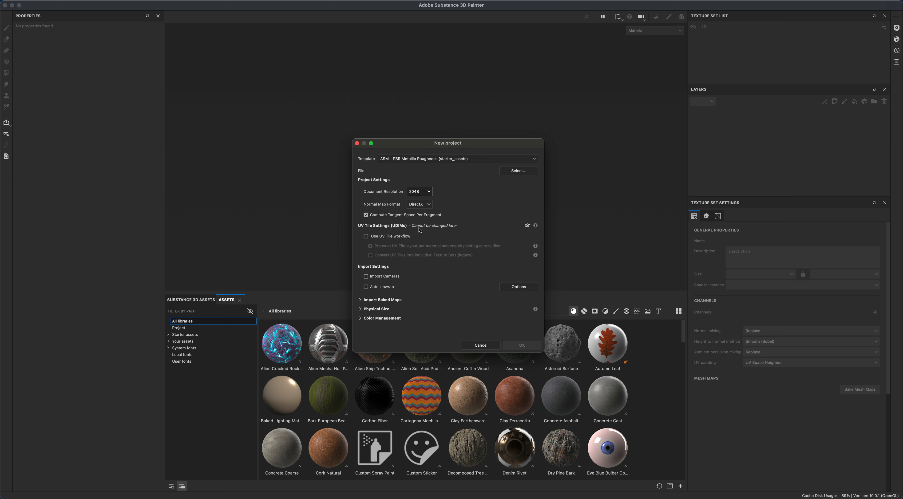
pyautogui.click(506, 175)
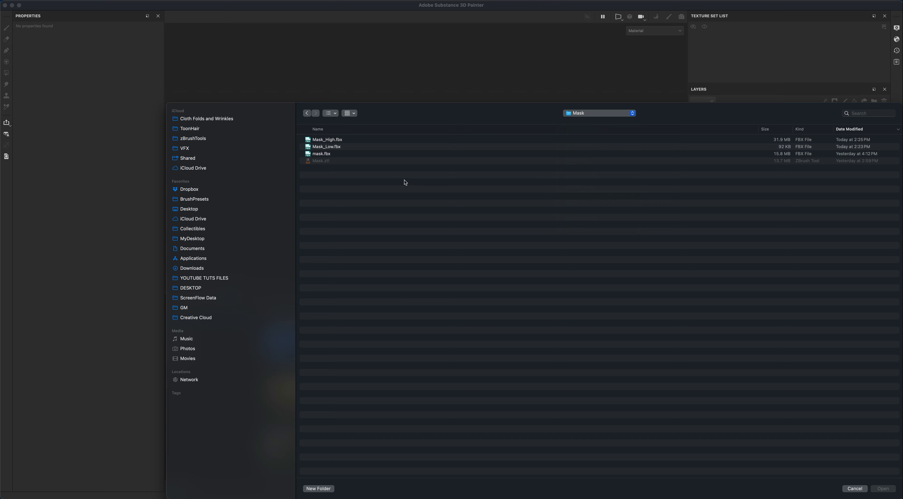
pyautogui.click(330, 147)
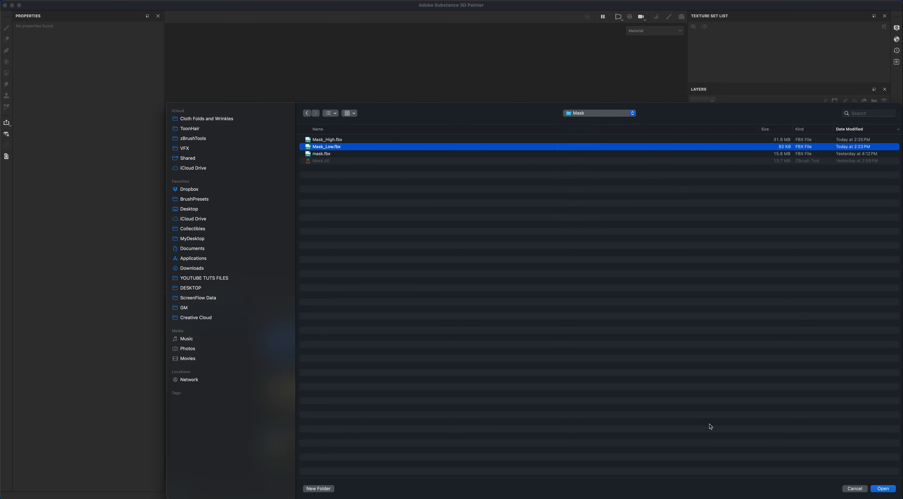
pyautogui.click(881, 489)
pyautogui.click(522, 345)
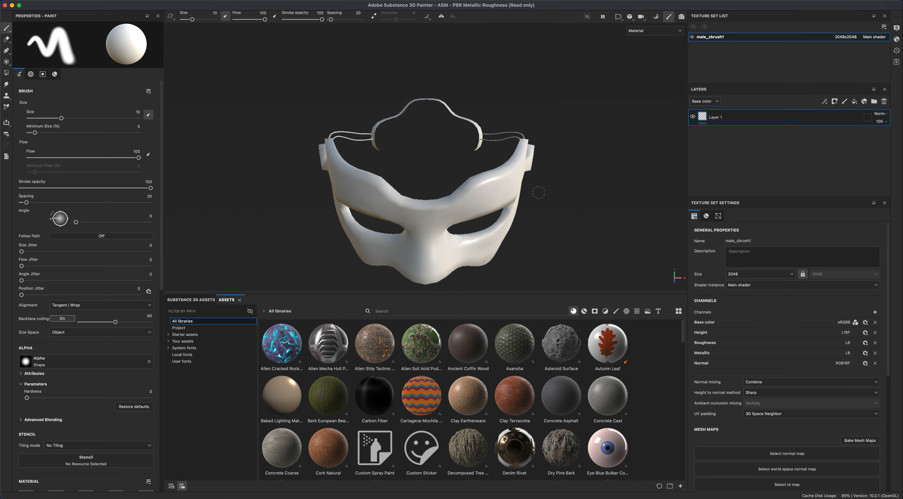
# - Examine the low-poly mask and its UV layout in the combined 3D/2D view, and return to the 3D-only view
pyautogui.keyDown('alt'); pyautogui.moveTo(568, 235); pyautogui.dragTo(563, 203); pyautogui.keyUp('alt')
pyautogui.keyDown('alt'); pyautogui.moveTo(550, 233); pyautogui.dragTo(563, 185); pyautogui.keyUp('alt')
pyautogui.click(620, 21)
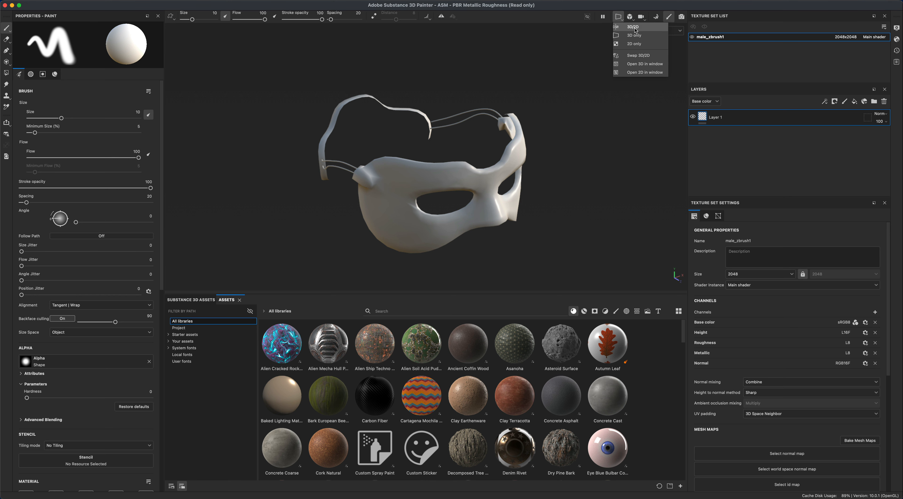
pyautogui.click(627, 26)
pyautogui.scroll(-1, 587, 197)
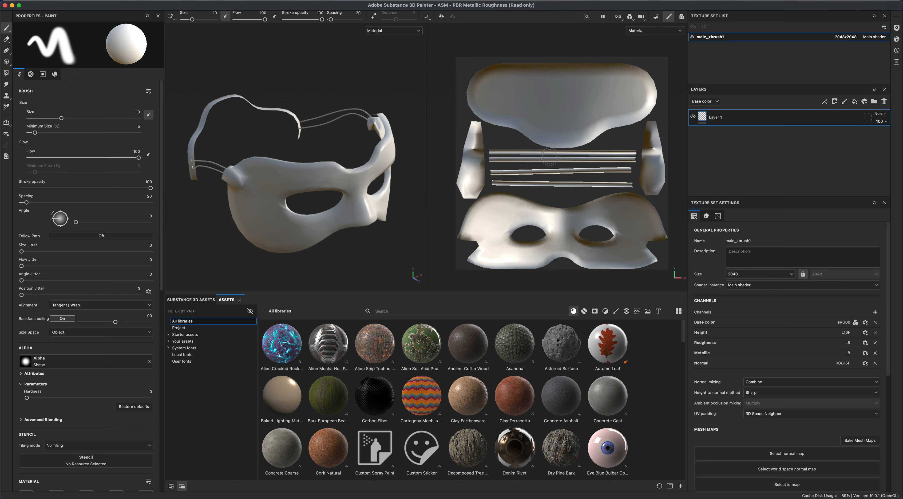
pyautogui.click(621, 21)
pyautogui.click(630, 36)
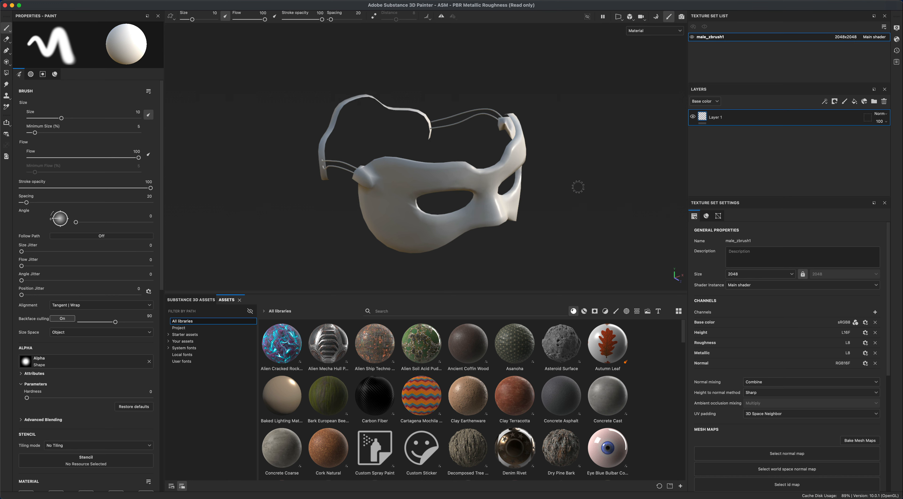
# - Change the main shader to pbr-metal-rough-with-alpha-test and inspect the inner surfaces of the mask and its back piece
pyautogui.moveTo(579, 185)
pyautogui.keyDown('alt'); pyautogui.mouseDown()
pyautogui.moveTo(582, 228)
pyautogui.moveTo(590, 207)
pyautogui.moveTo(574, 203)
pyautogui.moveTo(618, 203)
pyautogui.moveTo(586, 203)
pyautogui.mouseUp(); pyautogui.keyUp('alt')
pyautogui.moveTo(291, 203)
pyautogui.keyDown('alt'); pyautogui.mouseDown()
pyautogui.moveTo(421, 198)
pyautogui.moveTo(528, 177)
pyautogui.moveTo(283, 204)
pyautogui.moveTo(294, 193)
pyautogui.mouseUp(); pyautogui.keyUp('alt')
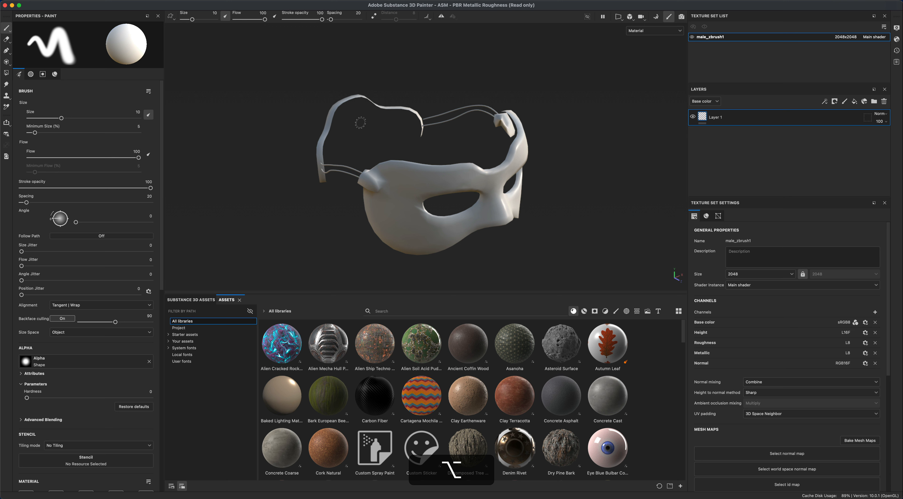
pyautogui.keyDown('alt'); pyautogui.moveTo(576, 182); pyautogui.dragTo(583, 182); pyautogui.keyUp('alt')
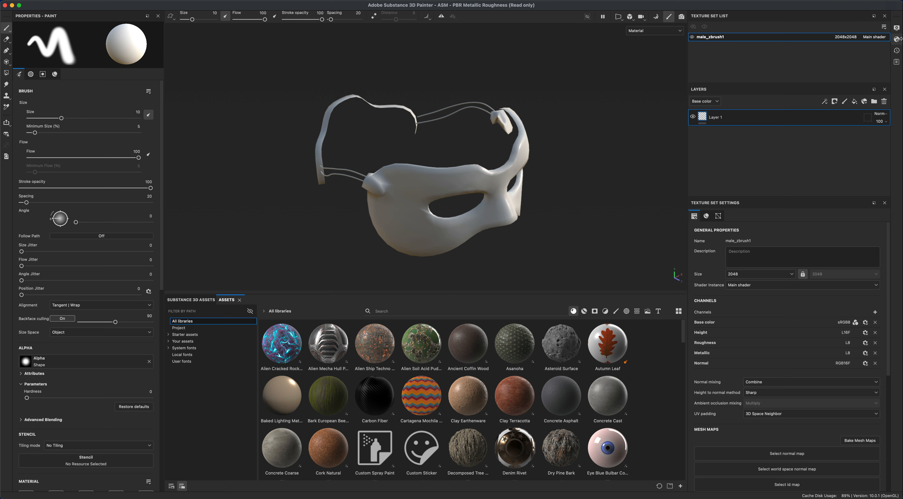
pyautogui.click(896, 40)
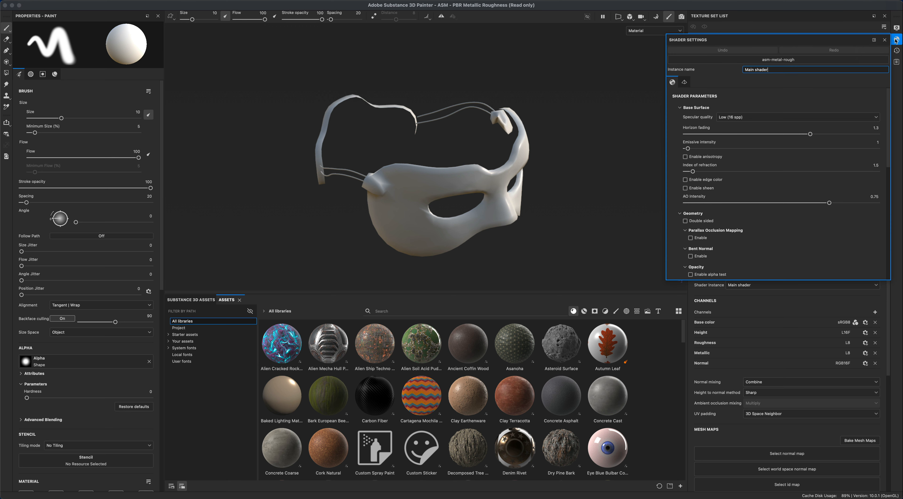
pyautogui.click(743, 60)
pyautogui.moveTo(775, 130)
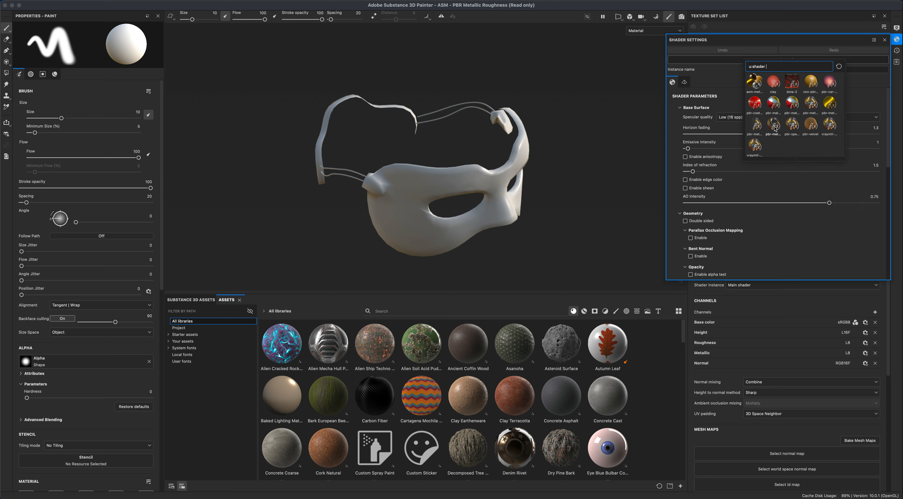
pyautogui.click(774, 125)
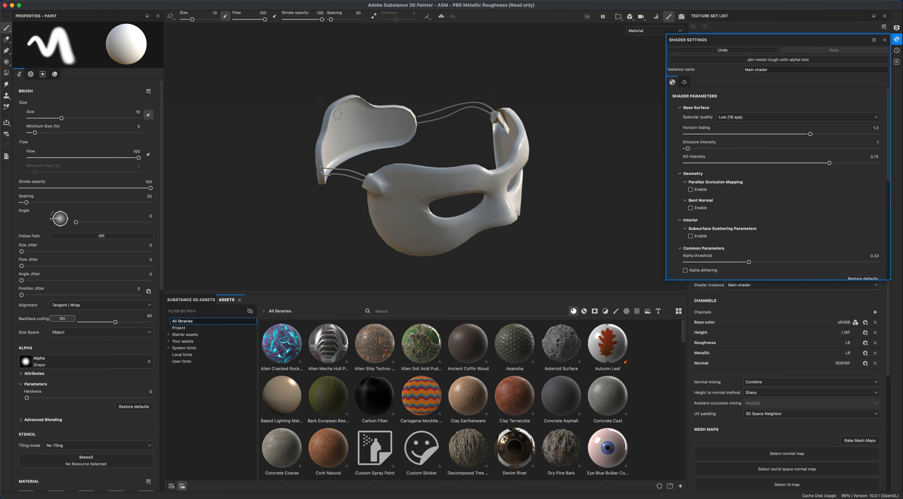
pyautogui.keyDown('alt'); pyautogui.moveTo(548, 207); pyautogui.dragTo(515, 198); pyautogui.keyUp('alt')
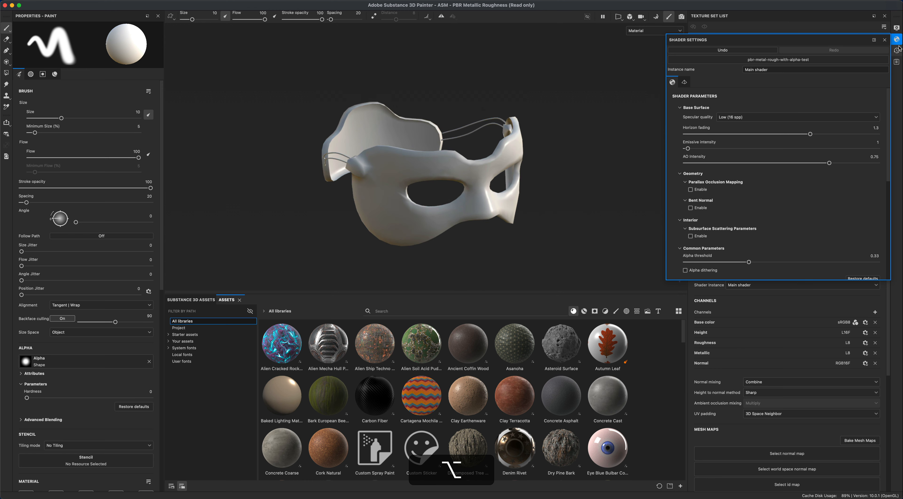
pyautogui.moveTo(623, 188)
pyautogui.keyDown('alt'); pyautogui.mouseDown()
pyautogui.moveTo(548, 201)
pyautogui.moveTo(549, 211)
pyautogui.moveTo(500, 203)
pyautogui.moveTo(559, 203)
pyautogui.moveTo(472, 226)
pyautogui.moveTo(474, 208)
pyautogui.moveTo(444, 203)
pyautogui.mouseUp(); pyautogui.keyUp('alt')
pyautogui.scroll(3, 460, 176)
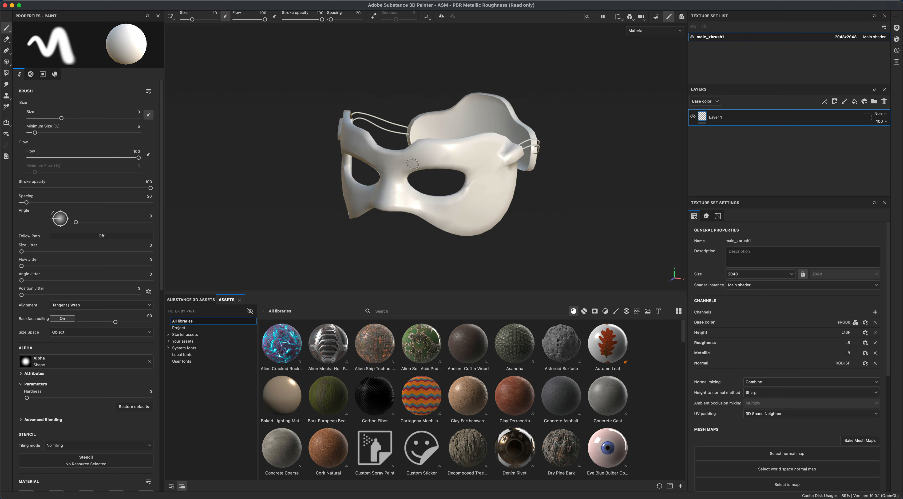
# - Open the mesh map baking mode for the mask and set the bake output size to 2048
pyautogui.scroll(-3, 890, 364)
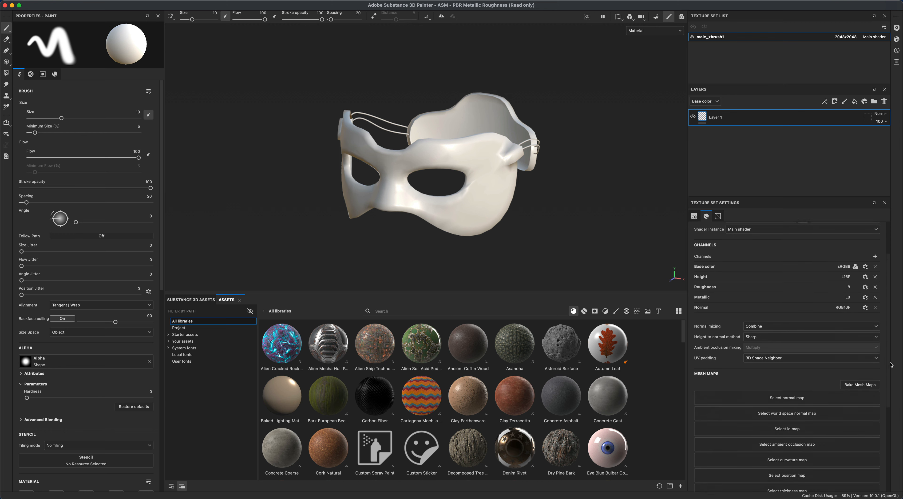
pyautogui.scroll(-4, 890, 365)
pyautogui.click(859, 301)
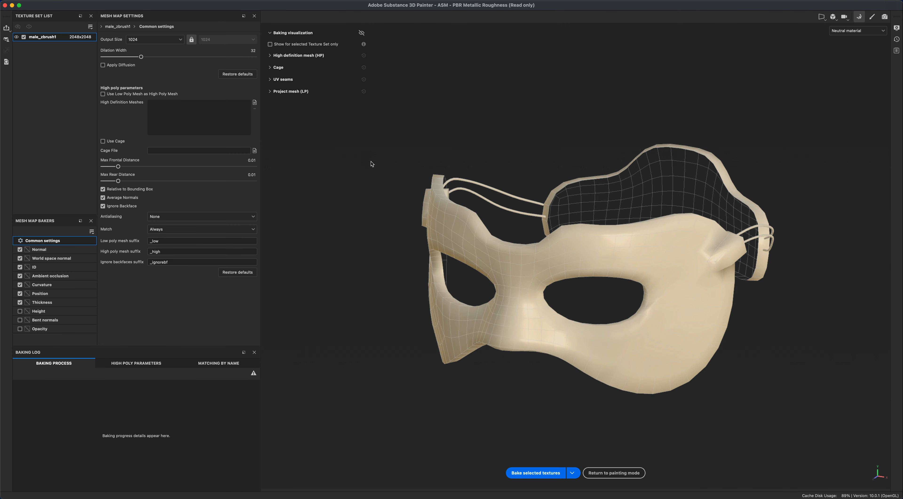
pyautogui.click(146, 41)
pyautogui.click(145, 92)
# - Load Mask_High.fbx as the high definition mesh and check from several angles how it matches the low-poly mask
pyautogui.click(255, 102)
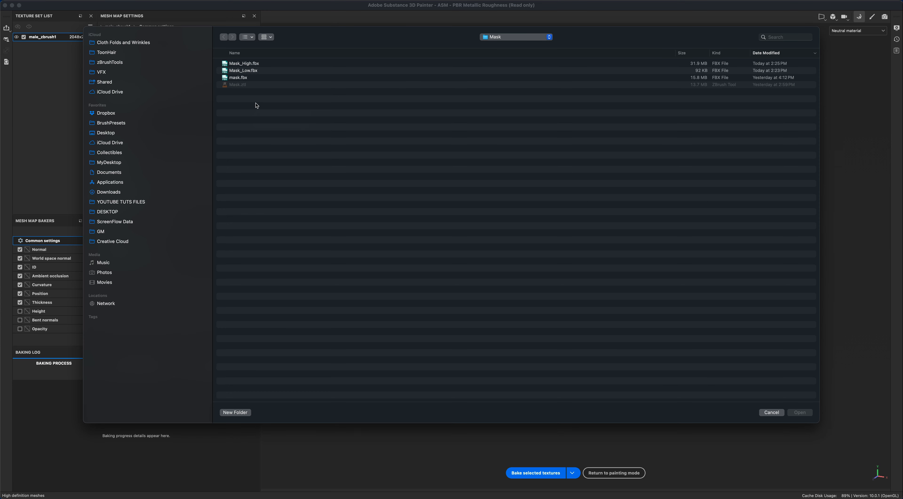
pyautogui.click(257, 65)
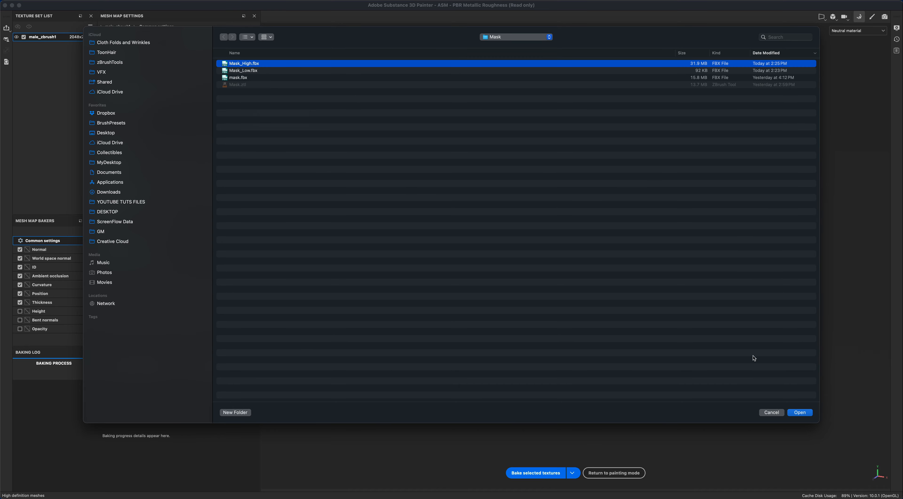
pyautogui.click(800, 412)
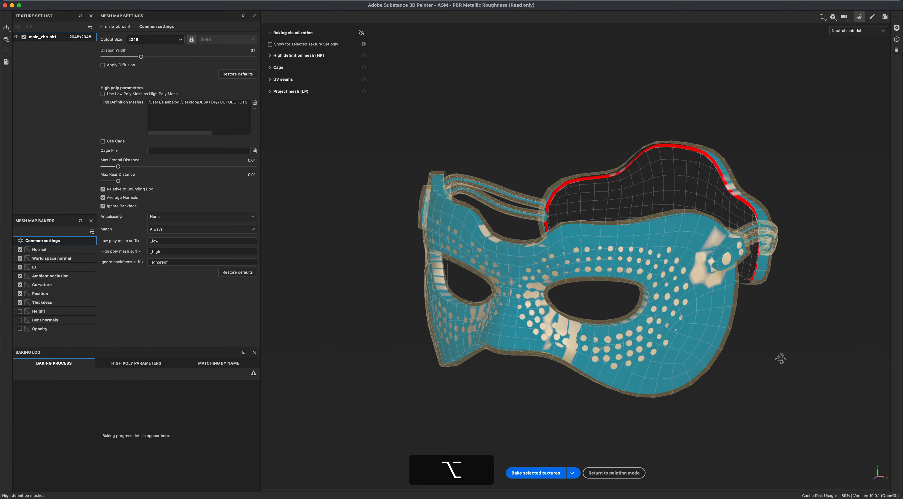
pyautogui.keyDown('alt'); pyautogui.moveTo(780, 358); pyautogui.dragTo(594, 377); pyautogui.keyUp('alt')
pyautogui.keyDown('alt'); pyautogui.moveTo(562, 377); pyautogui.dragTo(542, 339); pyautogui.keyUp('alt')
pyautogui.keyDown('alt'); pyautogui.moveTo(663, 134); pyautogui.dragTo(575, 136); pyautogui.keyUp('alt')
pyautogui.keyDown('alt'); pyautogui.moveTo(407, 193); pyautogui.dragTo(756, 385); pyautogui.keyUp('alt')
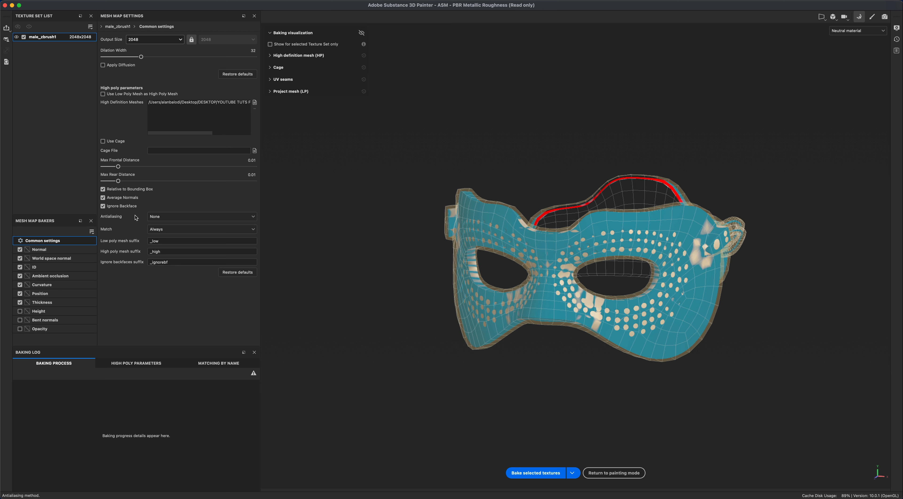
# - Set the bake antialiasing to Supersampling 4x and bake the selected mesh maps
pyautogui.click(173, 217)
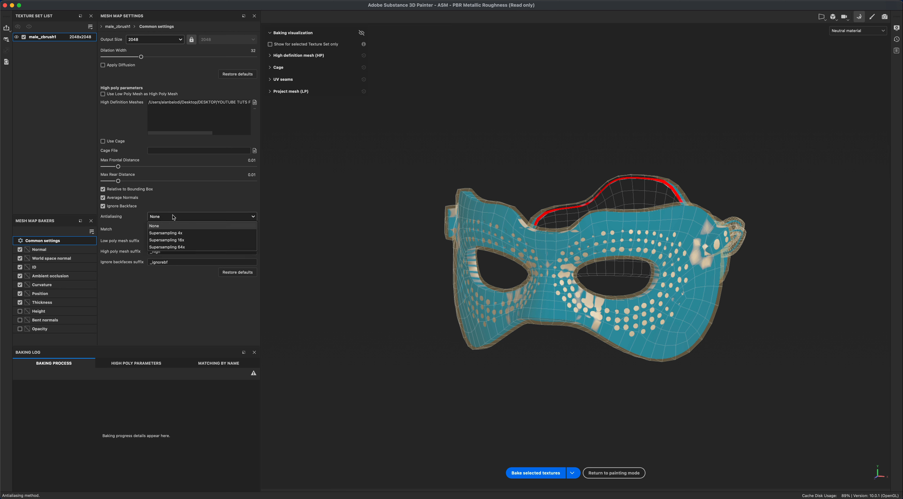
pyautogui.click(195, 233)
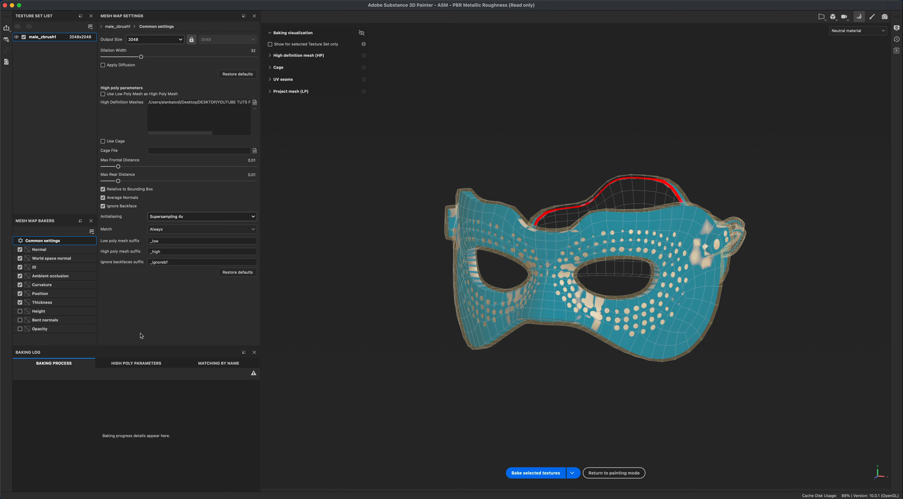
pyautogui.click(534, 473)
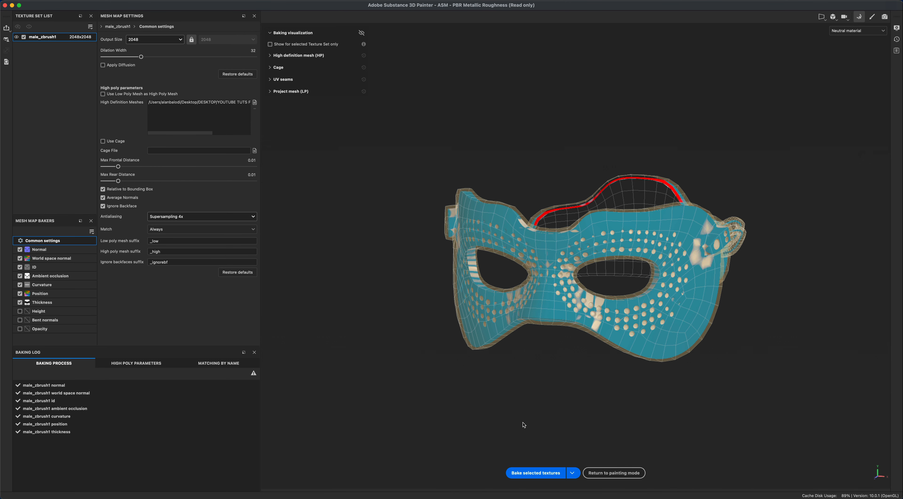
# - Return to painting mode, inspect the baked detail on the mask, and place the reference photo board beside the model
pyautogui.click(613, 474)
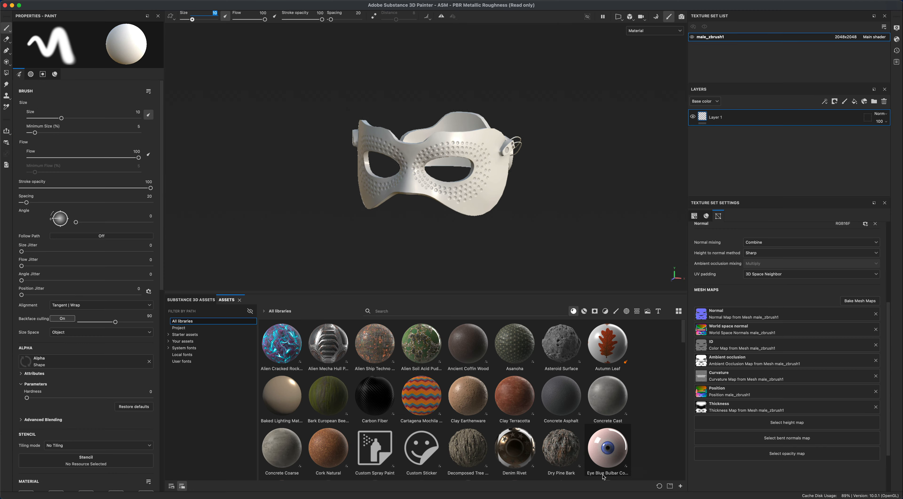
pyautogui.moveTo(537, 234)
pyautogui.keyDown('alt'); pyautogui.mouseDown()
pyautogui.moveTo(263, 222)
pyautogui.moveTo(611, 231)
pyautogui.moveTo(379, 238)
pyautogui.moveTo(490, 238)
pyautogui.moveTo(387, 268)
pyautogui.moveTo(523, 255)
pyautogui.moveTo(336, 265)
pyautogui.moveTo(516, 252)
pyautogui.moveTo(334, 247)
pyautogui.moveTo(568, 266)
pyautogui.moveTo(637, 252)
pyautogui.moveTo(564, 248)
pyautogui.moveTo(573, 247)
pyautogui.mouseUp(); pyautogui.keyUp('alt')
pyautogui.scroll(3, 529, 260)
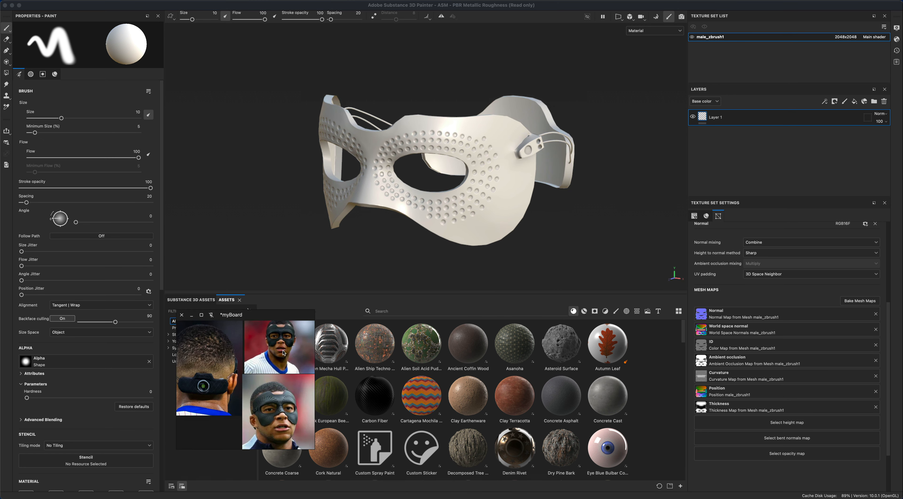
pyautogui.moveTo(284, 353); pyautogui.dragTo(264, 181)
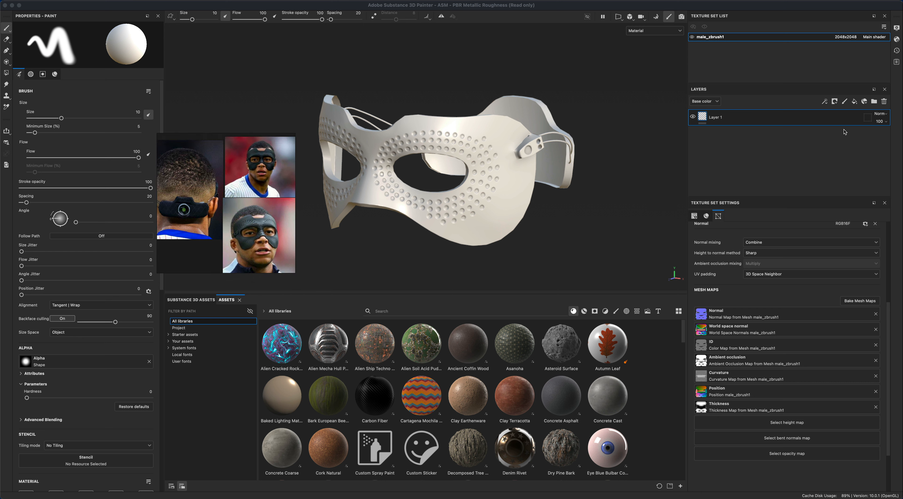
# - Replace the default paint layer with a fill layer and sample its base color from the black mask in the reference photo
pyautogui.click(884, 102)
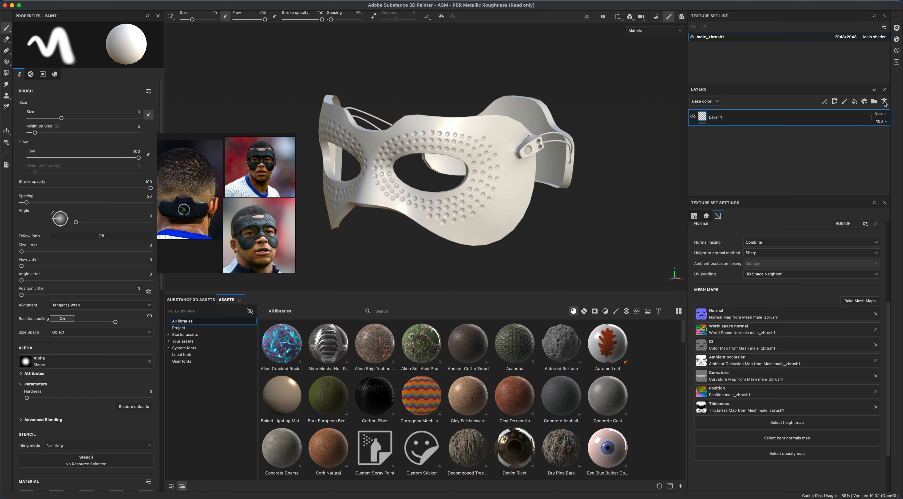
pyautogui.click(855, 102)
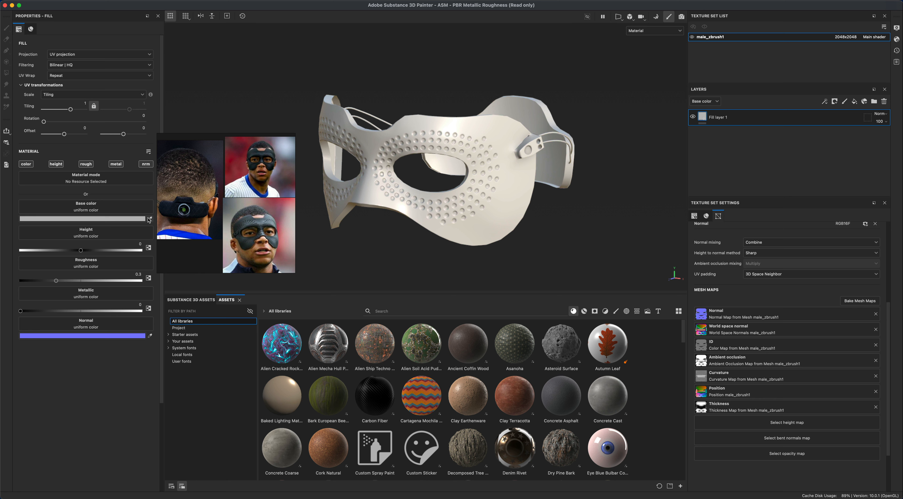
pyautogui.click(150, 218)
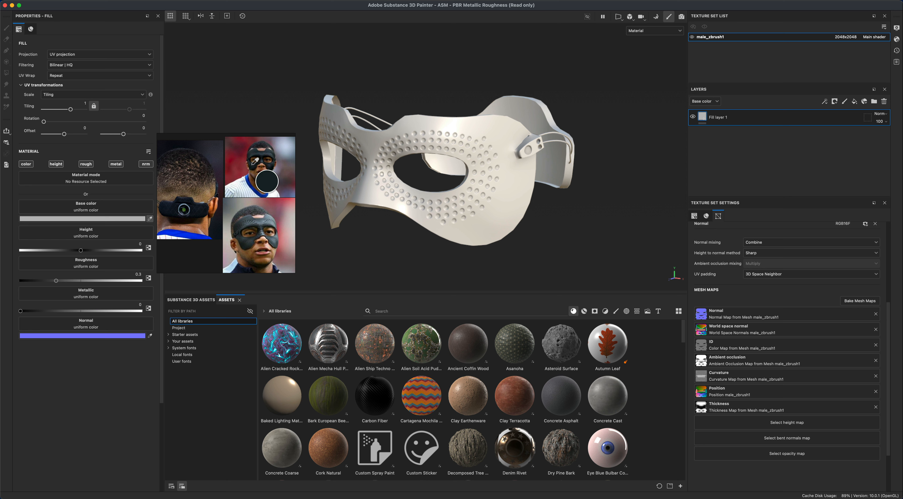
pyautogui.click(252, 164)
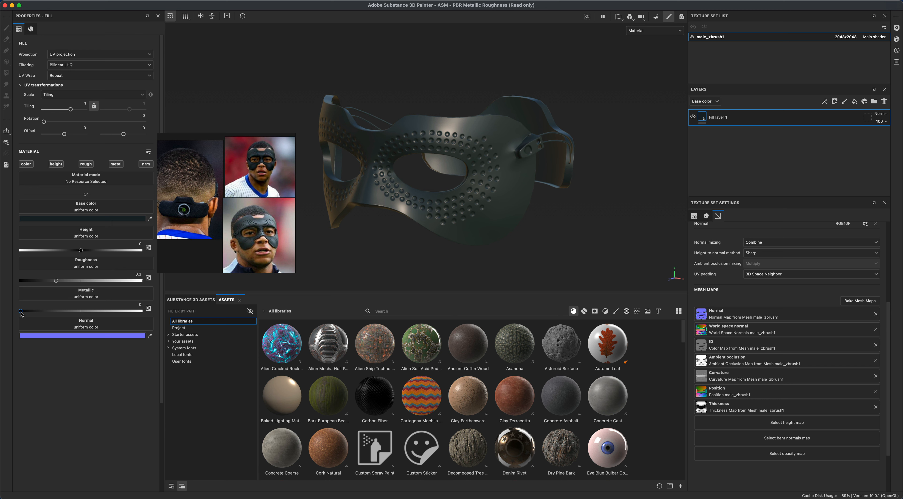
# - Set the fill layer's metallic to 0 and its roughness to about 0.51
pyautogui.moveTo(21, 311)
pyautogui.mouseDown()
pyautogui.moveTo(140, 313)
pyautogui.moveTo(0, 316)
pyautogui.mouseUp()
pyautogui.moveTo(58, 283); pyautogui.dragTo(85, 291)
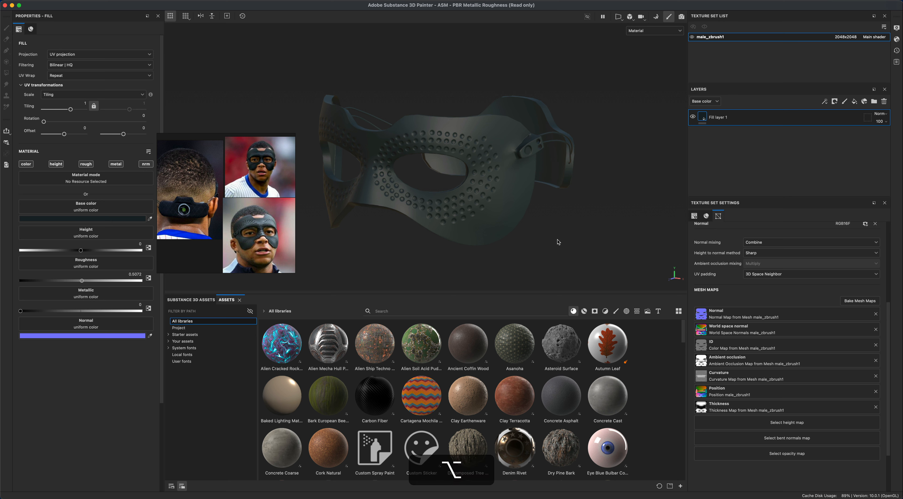
pyautogui.keyDown('alt'); pyautogui.moveTo(559, 242); pyautogui.dragTo(372, 231); pyautogui.keyUp('alt')
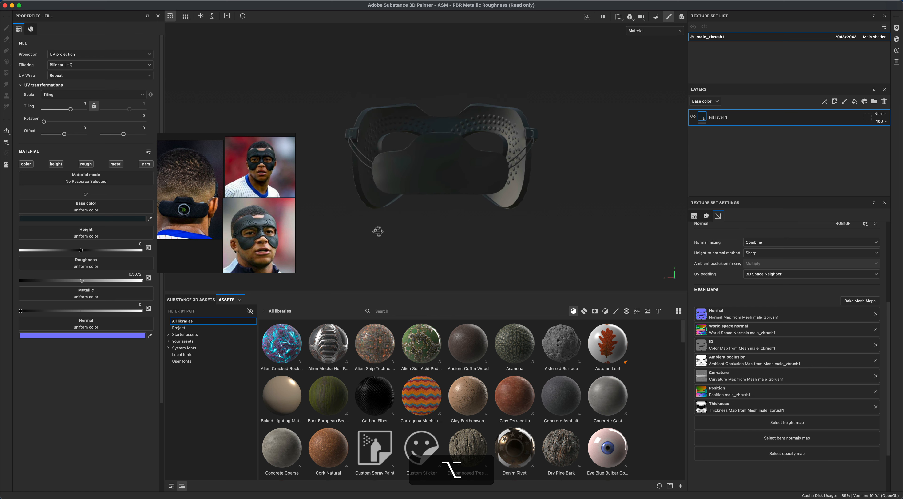
# - Capture a tightly cropped screenshot of the round dial on the back strap in the reference photo
pyautogui.scroll(5, 182, 218)
pyautogui.scroll(2, 184, 220)
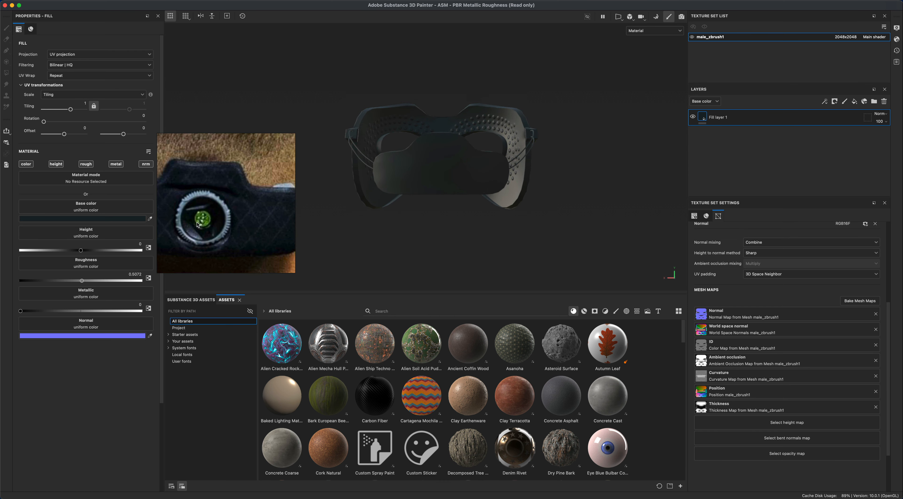
pyautogui.scroll(-2, 202, 214)
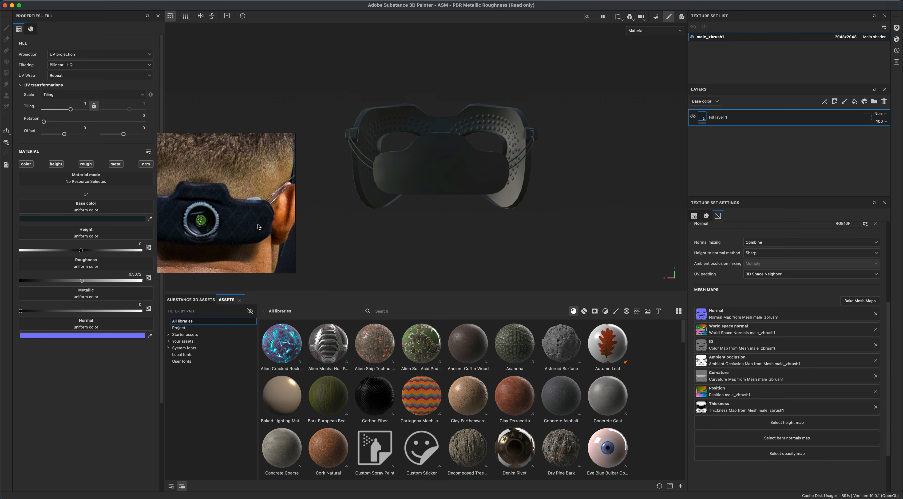
pyautogui.scroll(2, 214, 234)
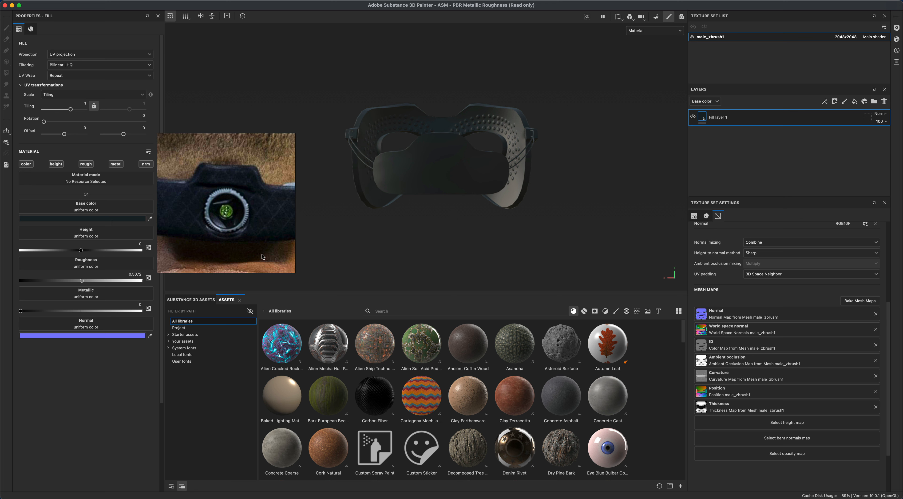
pyautogui.press('shift+super+4')
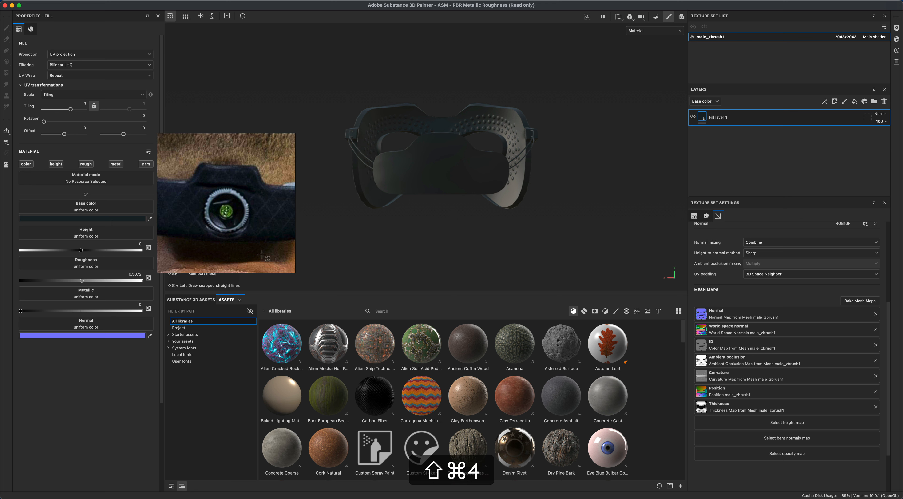
pyautogui.moveTo(195, 180); pyautogui.dragTo(257, 239)
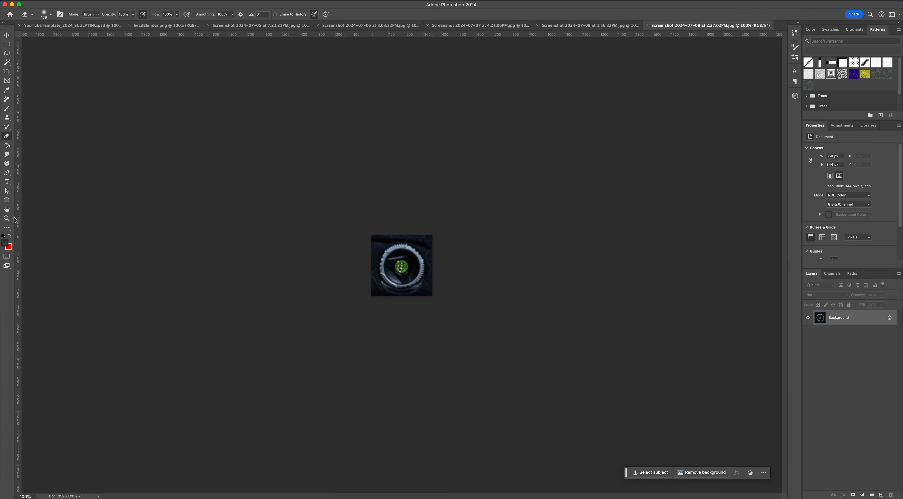
# - In Photoshop, select the dial in the captured image with a circular marquee and nudge the selection to fit its outer ring
pyautogui.press('z')
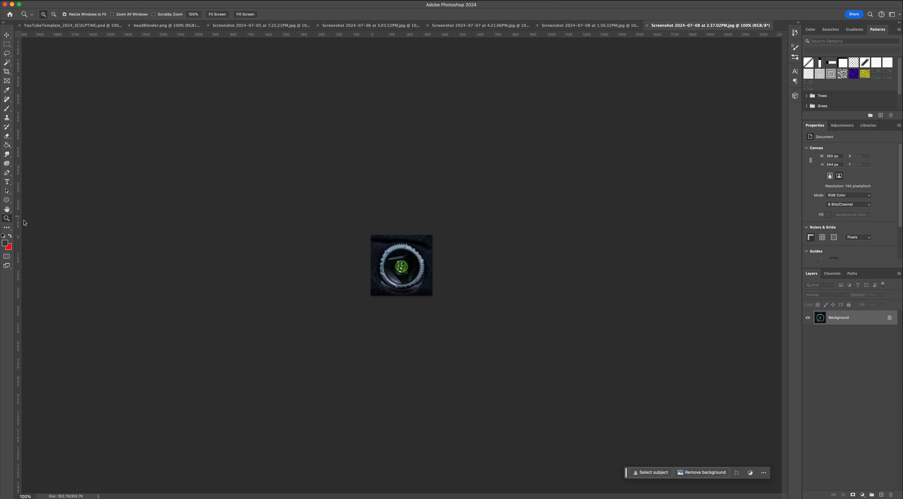
pyautogui.click(409, 271)
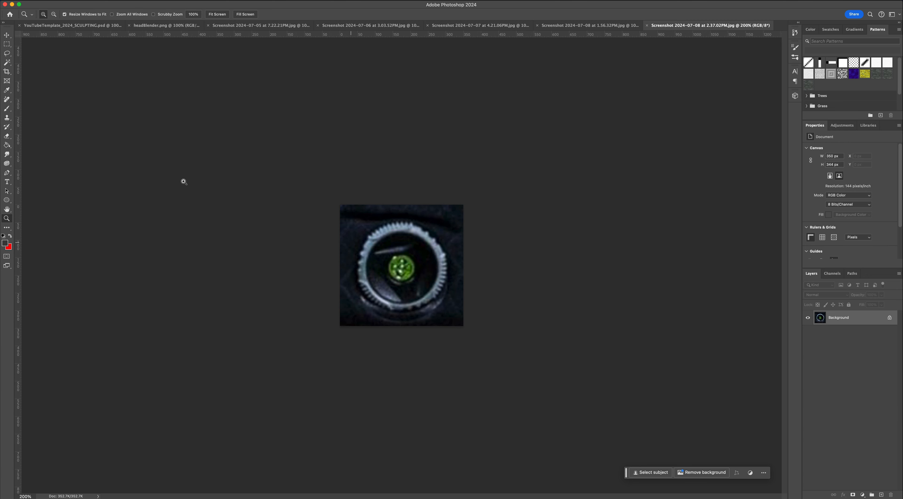
pyautogui.click(6, 44)
pyautogui.click(26, 50)
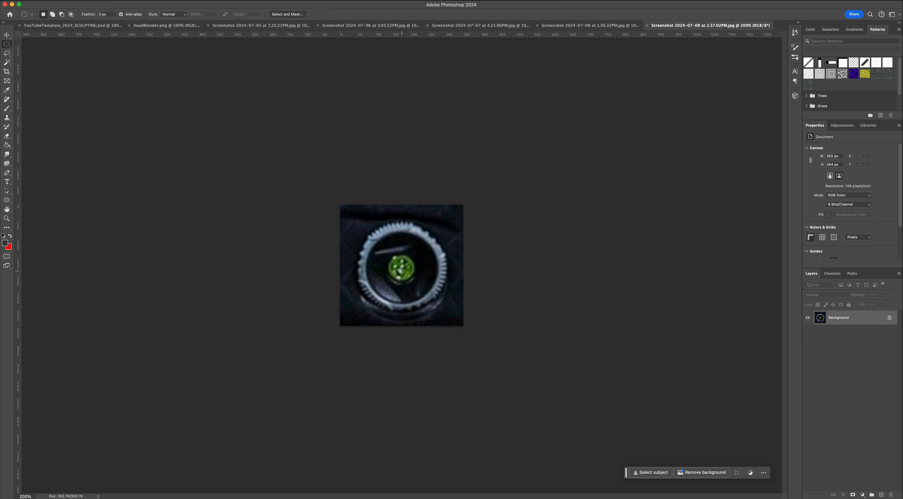
pyautogui.keyDown('alt'); pyautogui.keyDown('shift'); pyautogui.moveTo(401, 267); pyautogui.dragTo(443, 332); pyautogui.keyUp('shift'); pyautogui.keyUp('alt')
pyautogui.press('Up')
pyautogui.press('Up')
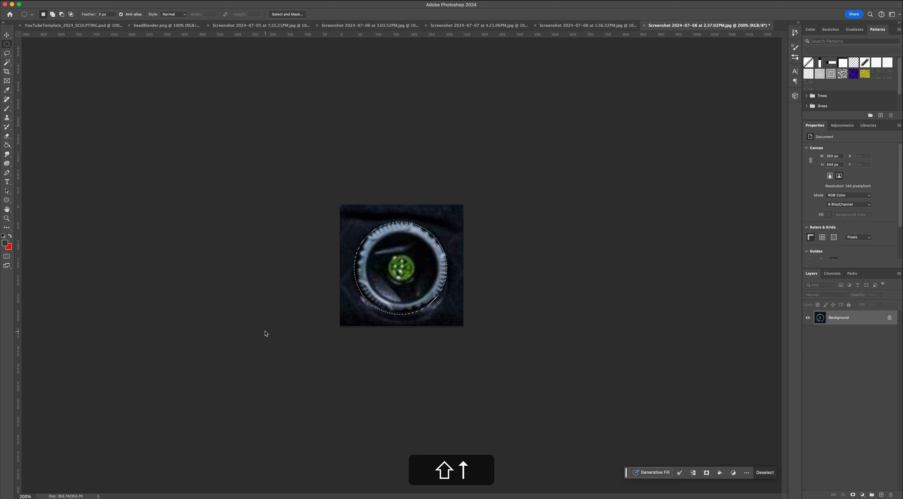
pyautogui.press('Right')
pyautogui.press('Right')
pyautogui.press('Down')
pyautogui.press('Down')
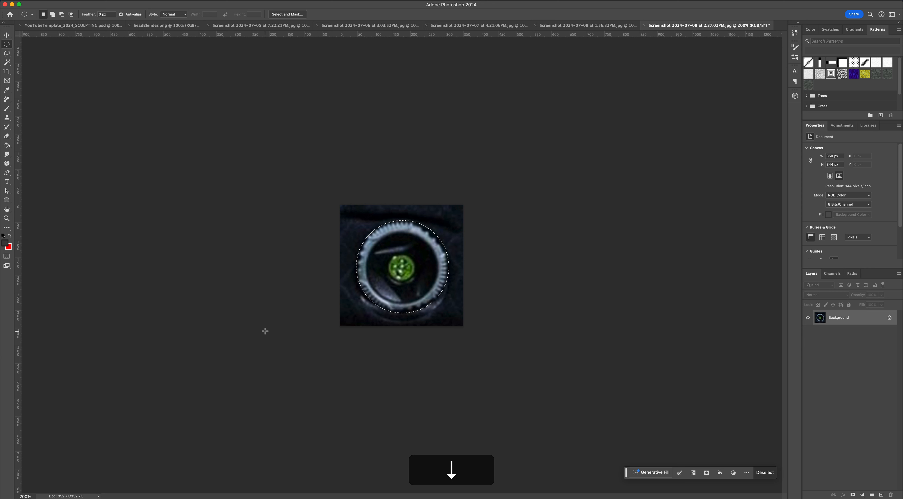
pyautogui.press('Left')
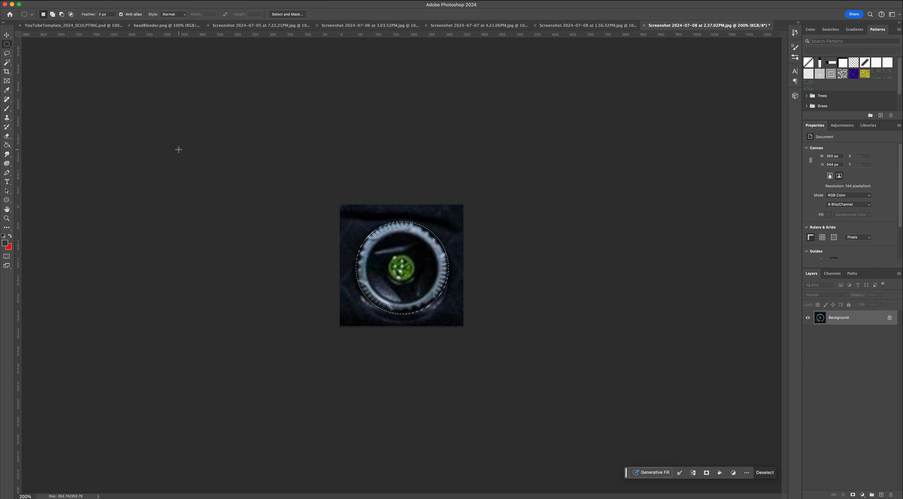
# - Copy the selected dial and create a new 300 x 300 pixel document with a white background
pyautogui.press('super+c')
pyautogui.click(57, 5)
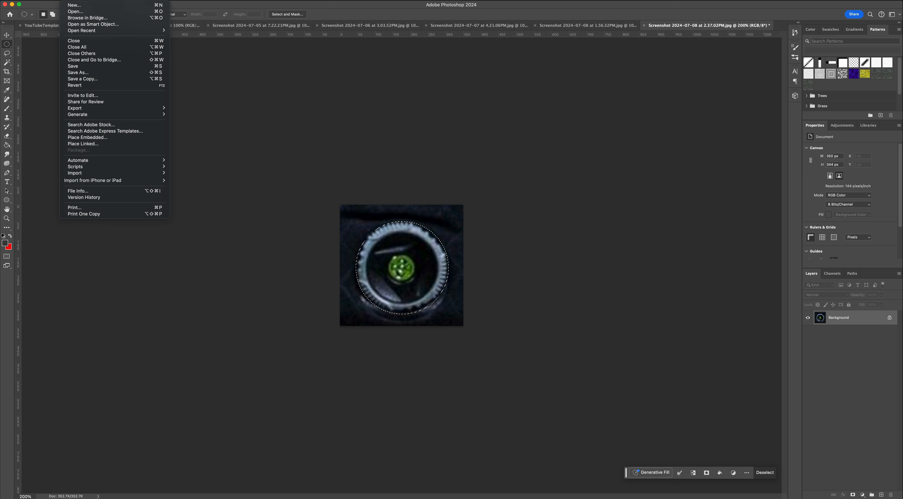
pyautogui.click(74, 5)
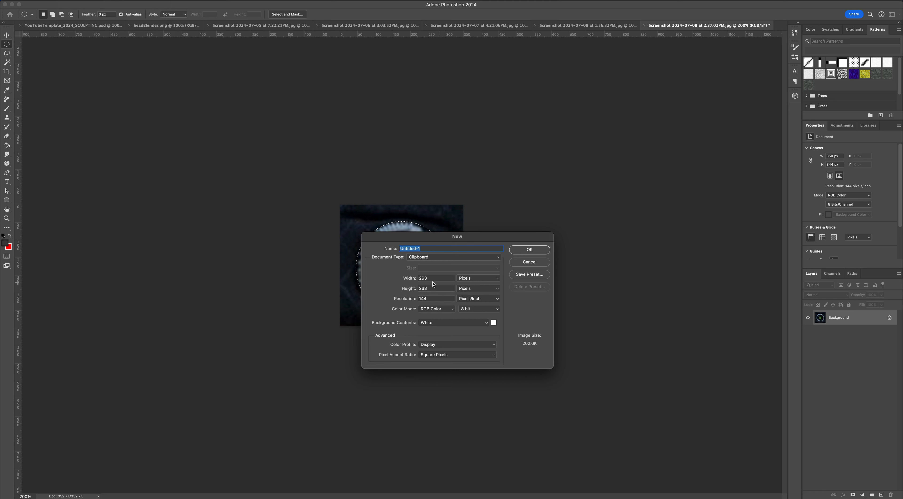
pyautogui.doubleClick(429, 278)
pyautogui.write('28')
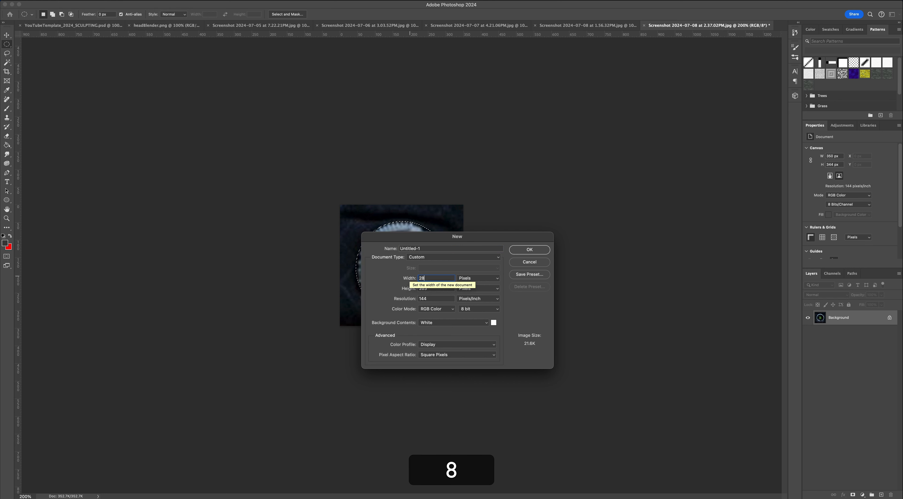
pyautogui.moveTo(428, 278); pyautogui.dragTo(408, 276)
pyautogui.write('3')
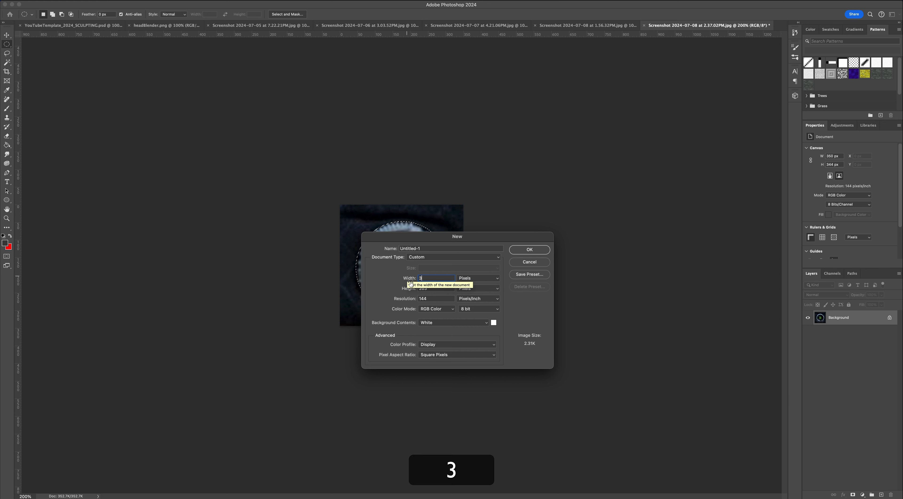
pyautogui.write('00')
pyautogui.press('Tab')
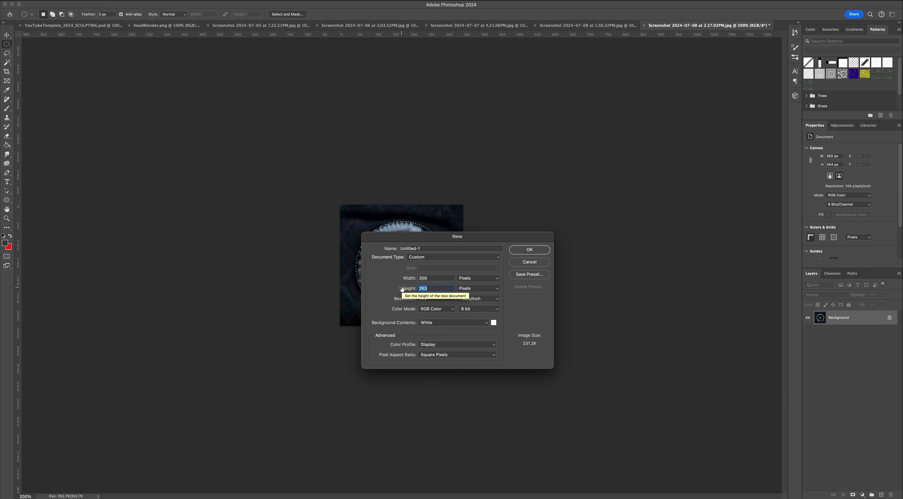
pyautogui.write('300')
pyautogui.click(528, 250)
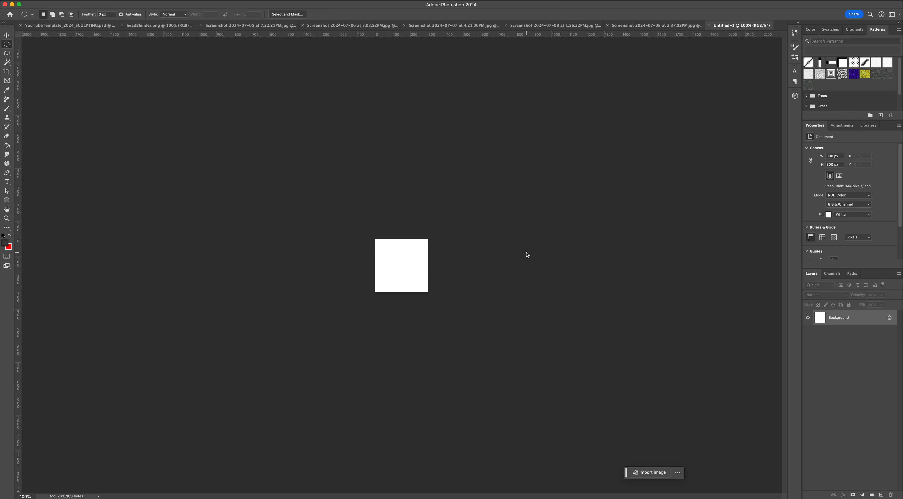
# - Paste the dial into the new document and open a tonal adjustment for the pasted layer
pyautogui.press('super+v')
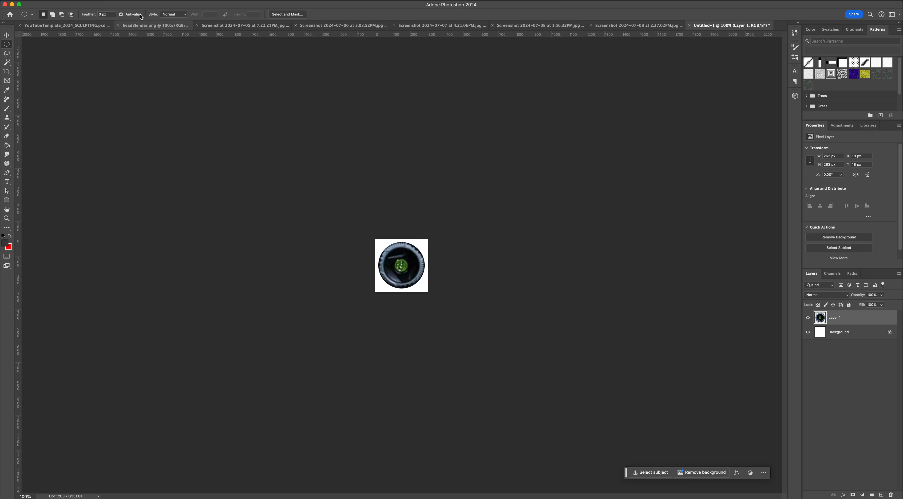
pyautogui.click(96, 4)
pyautogui.moveTo(121, 16)
pyautogui.click(196, 28)
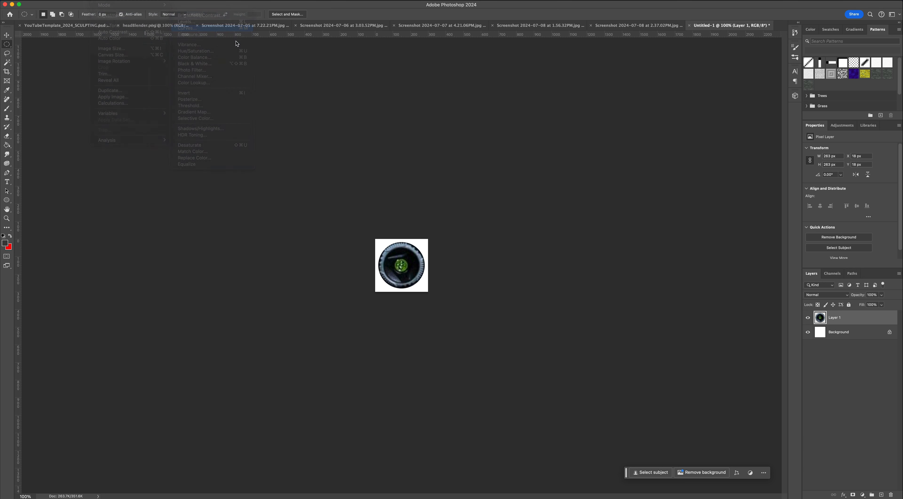
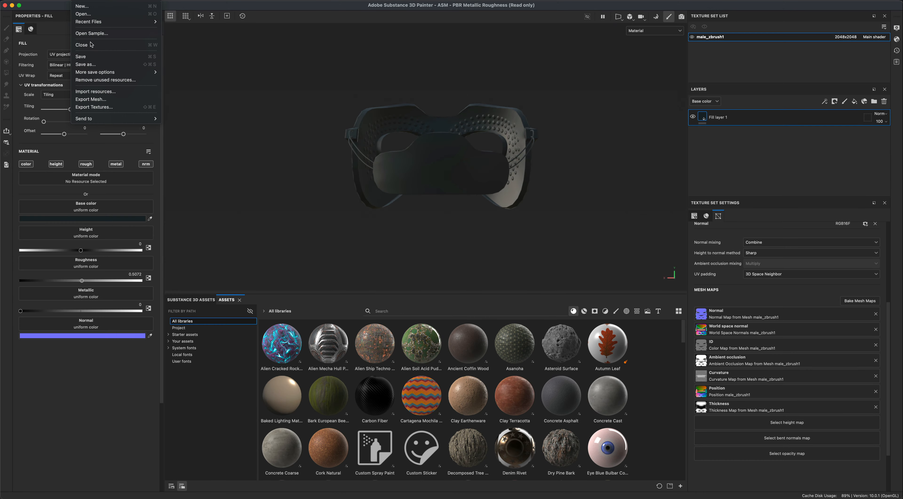
# - Back in Substance 3D Painter, import stamp.png as a texture resource into the current project
pyautogui.click(105, 94)
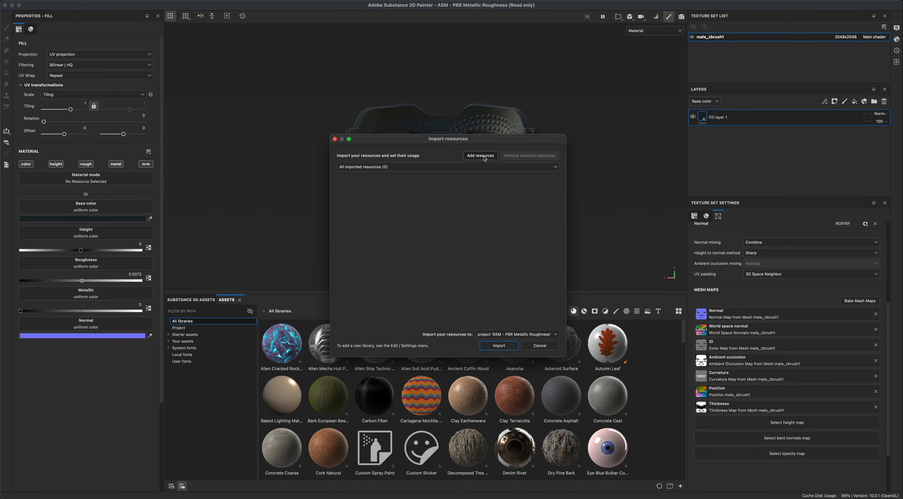
pyautogui.click(480, 156)
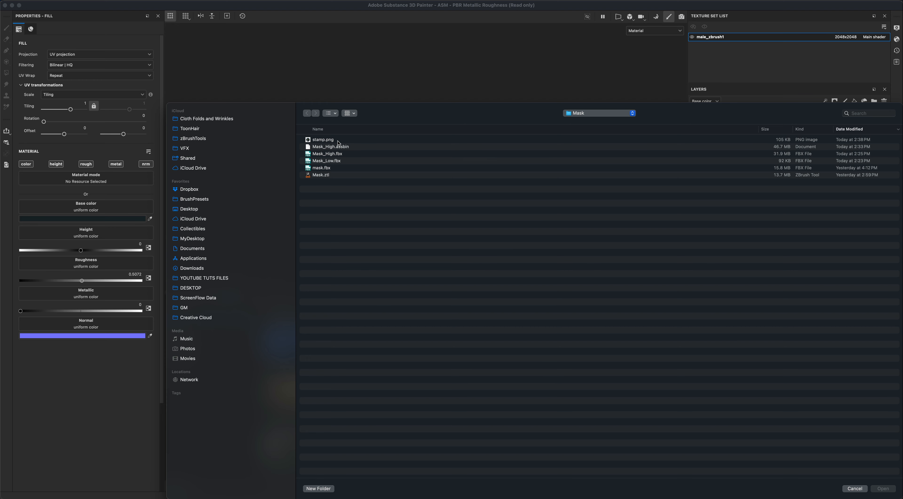
pyautogui.click(339, 141)
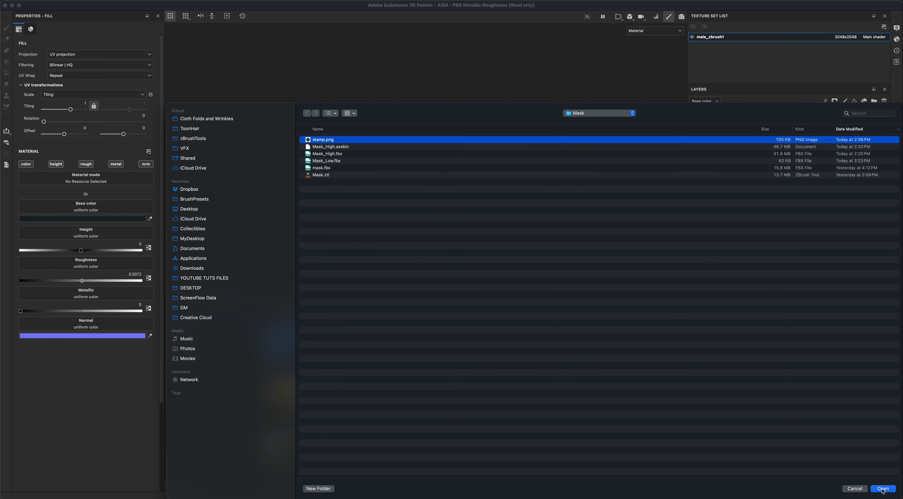
pyautogui.click(883, 490)
pyautogui.click(540, 179)
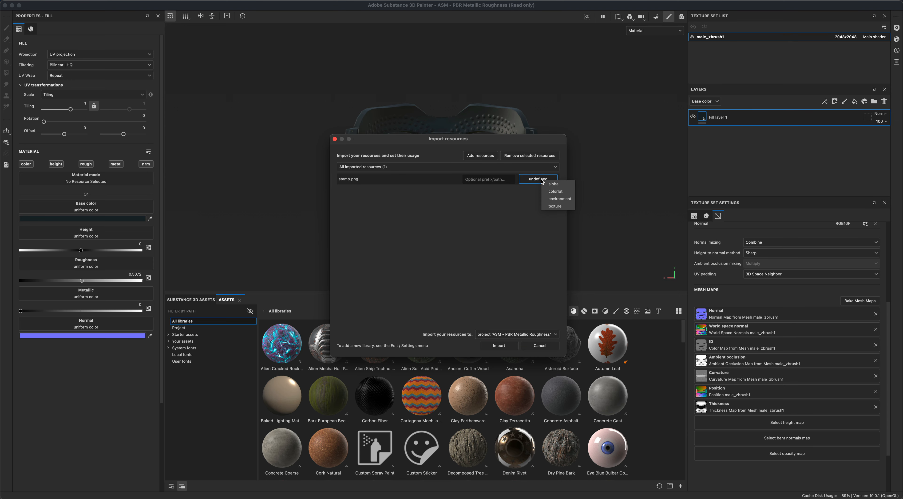
pyautogui.click(553, 207)
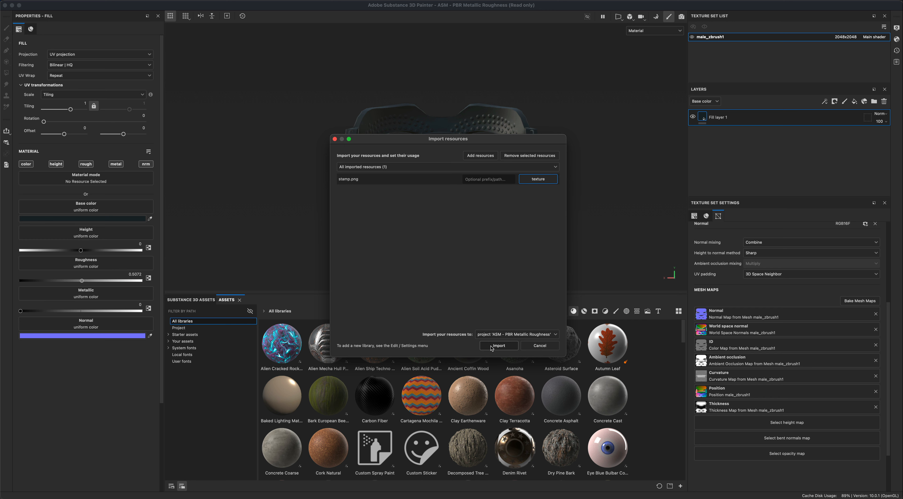
pyautogui.click(498, 345)
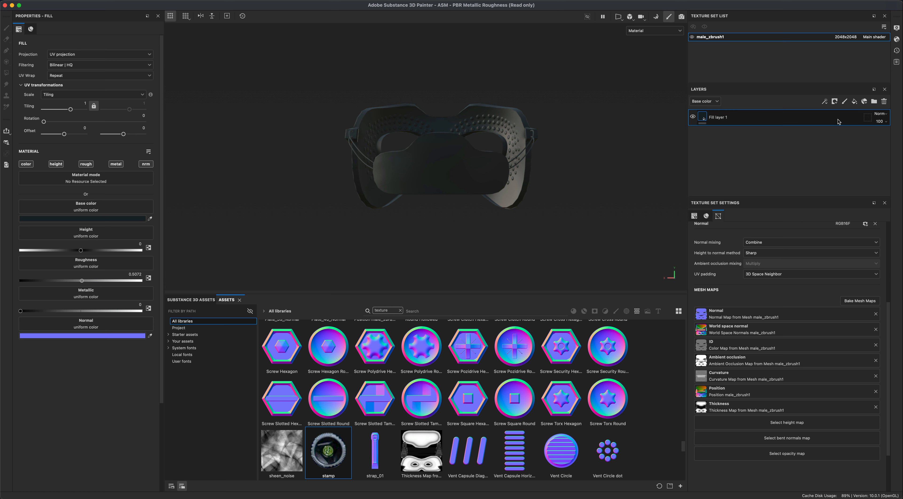
# - Add a paint layer above the fill layer and assign the stamp texture to the brush's base color
pyautogui.click(845, 102)
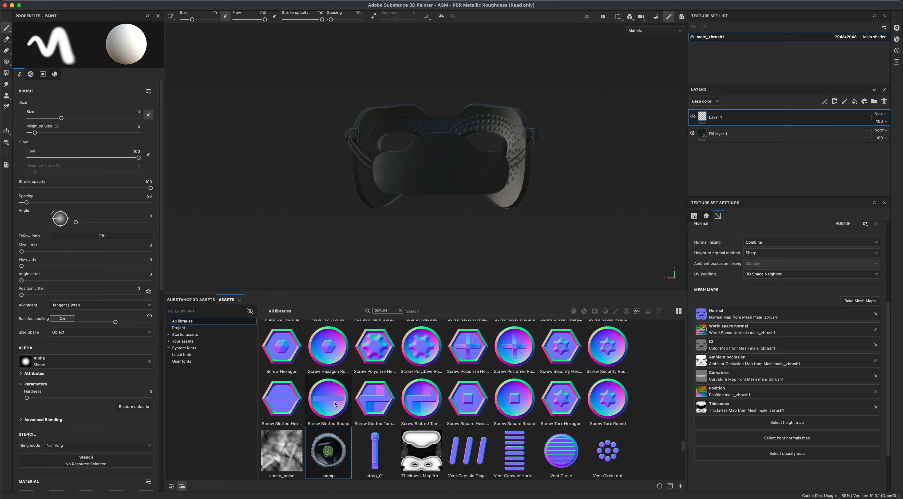
pyautogui.scroll(-4, 158, 260)
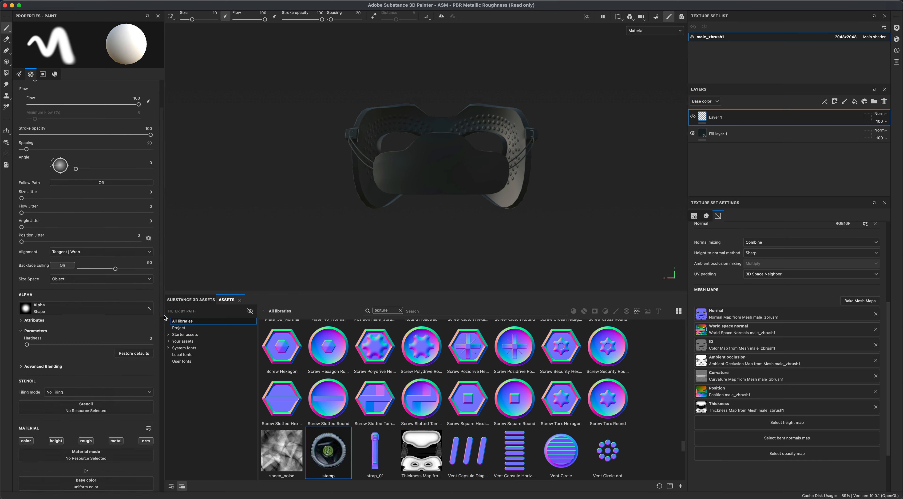
pyautogui.moveTo(323, 455); pyautogui.dragTo(85, 390)
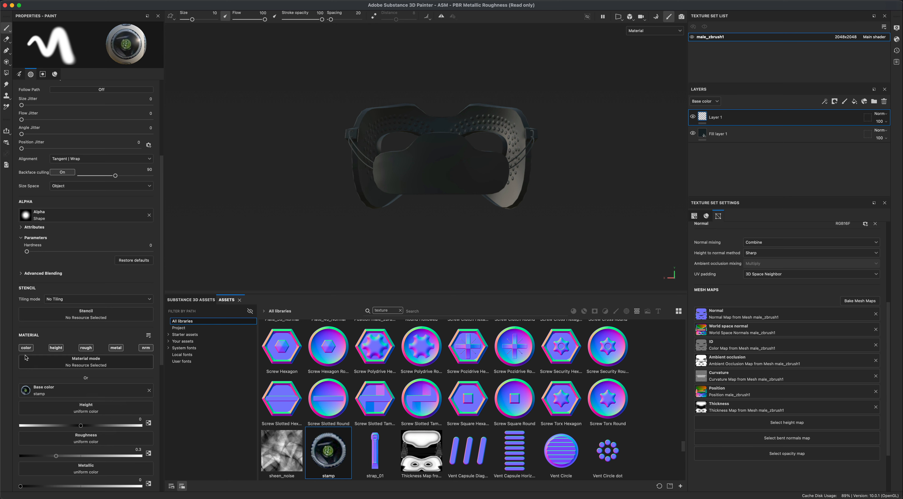
# - Limit the brush to the color channel and enlarge its size to about 45.7
pyautogui.press('alt')
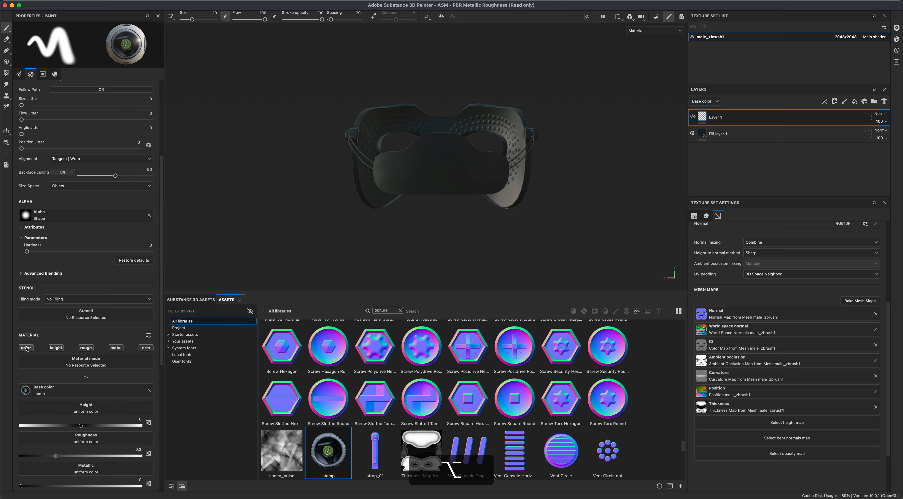
pyautogui.keyDown('alt'); pyautogui.click(27, 347); pyautogui.keyUp('alt')
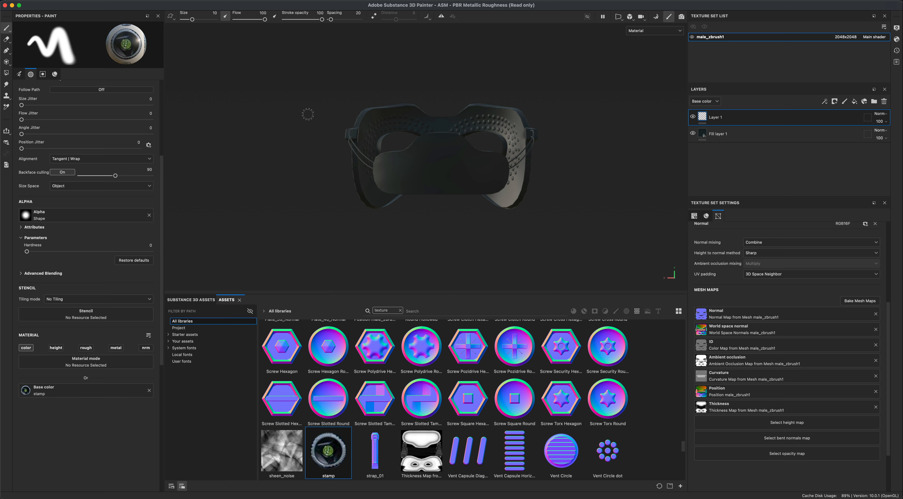
pyautogui.moveTo(192, 19); pyautogui.dragTo(199, 19)
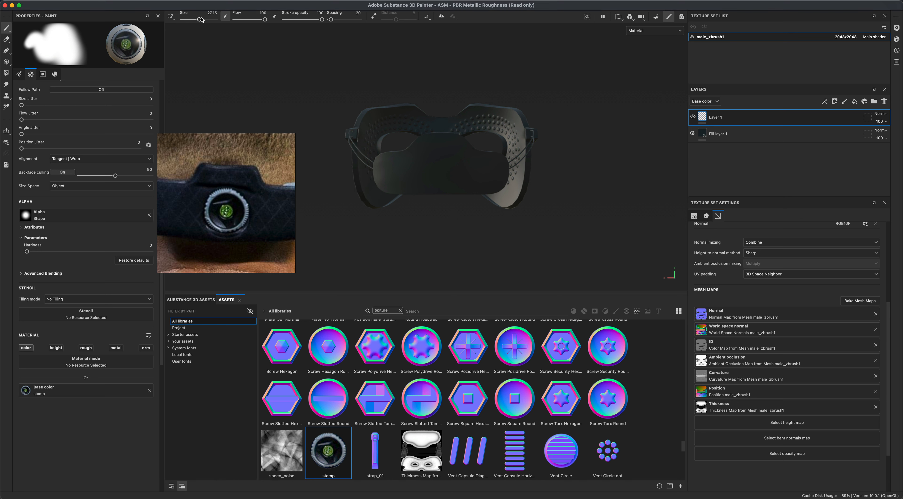
pyautogui.moveTo(199, 19); pyautogui.dragTo(204, 19)
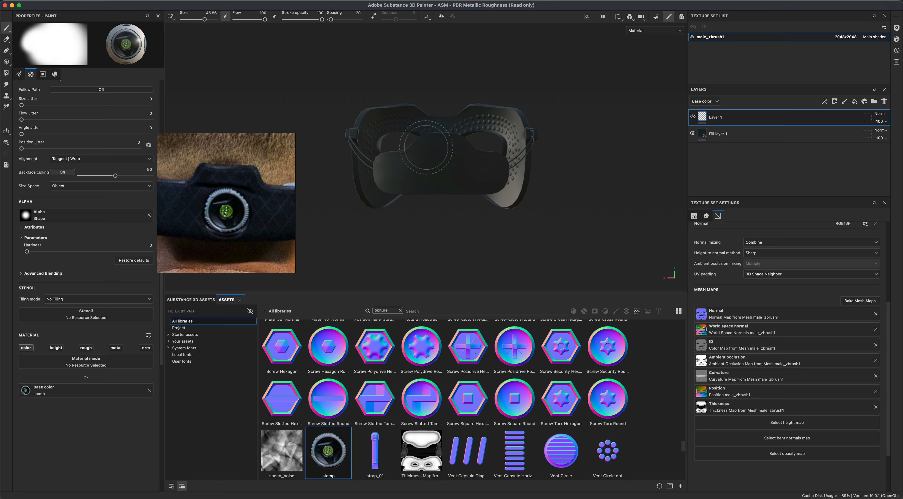
# - Remove the brush's alpha shape, test-stamping the dial on the rear pad before and after, and undo both stamps
pyautogui.click(438, 164)
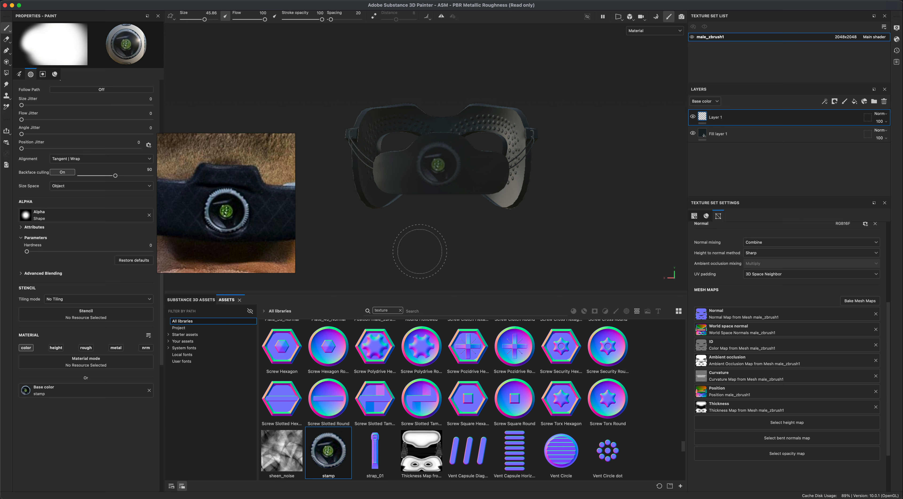
pyautogui.press('super+z')
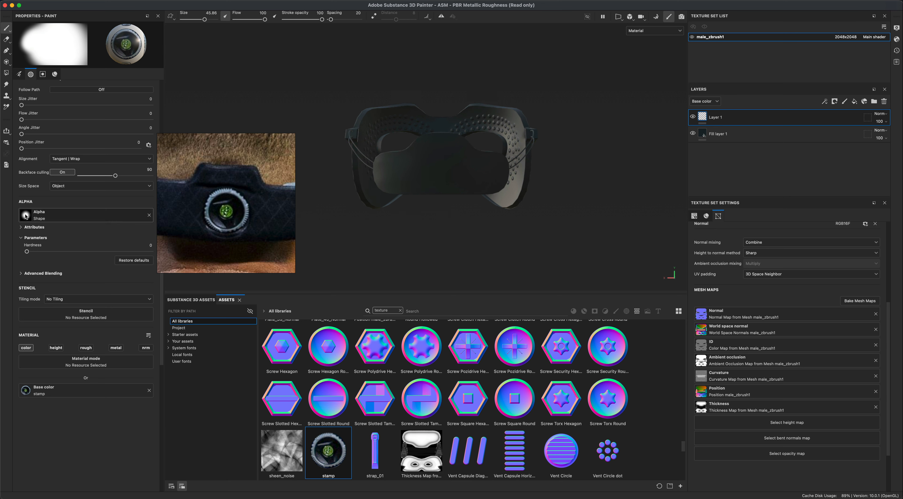
pyautogui.click(149, 215)
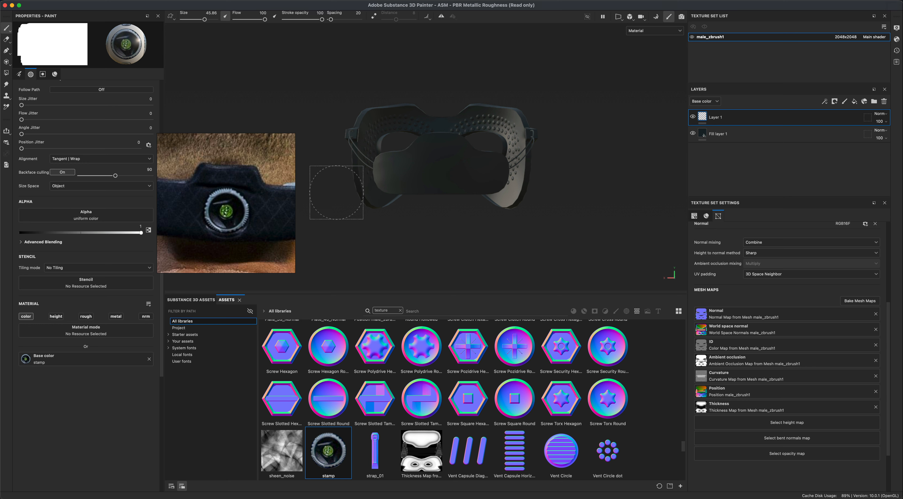
pyautogui.click(436, 162)
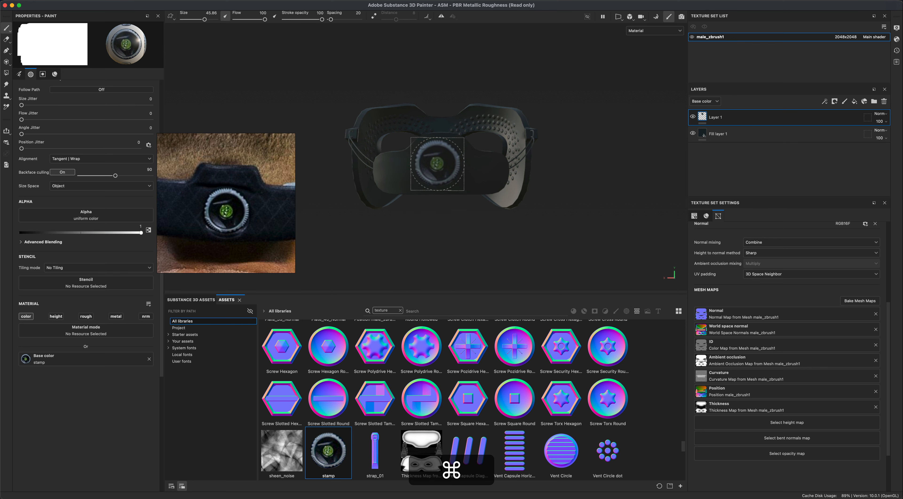
pyautogui.press('super+z')
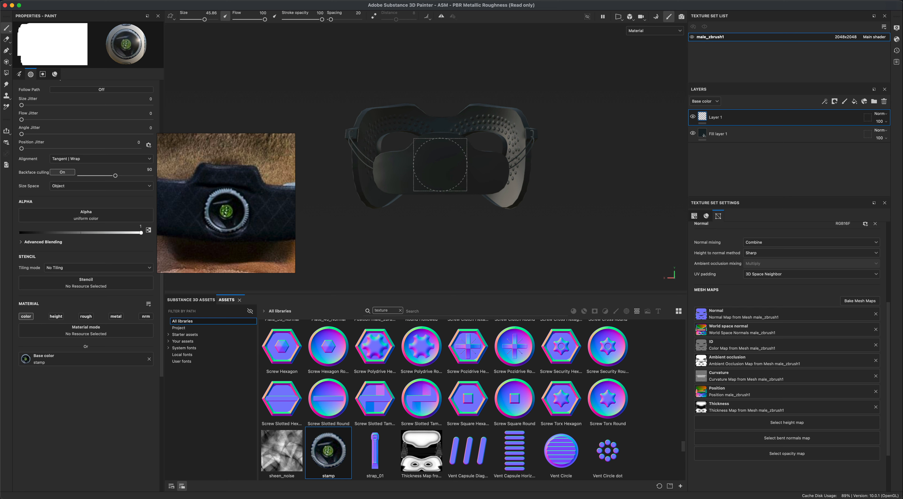
# - Reduce the brush size to 41.73 and stamp the dial at the rear pad's center, using symmetry temporarily as a centering guide
pyautogui.keyDown('alt'); pyautogui.moveTo(440, 164); pyautogui.dragTo(437, 167); pyautogui.keyUp('alt')
pyautogui.moveTo(204, 19); pyautogui.dragTo(204, 21)
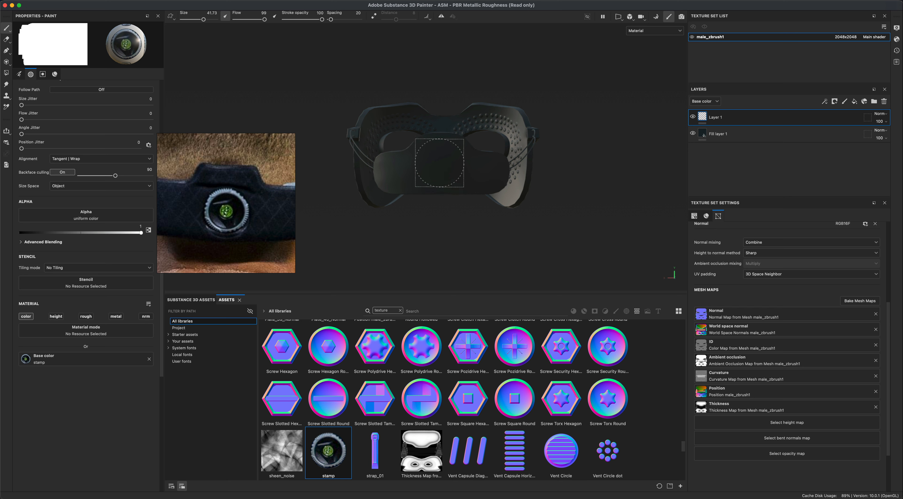
pyautogui.click(441, 16)
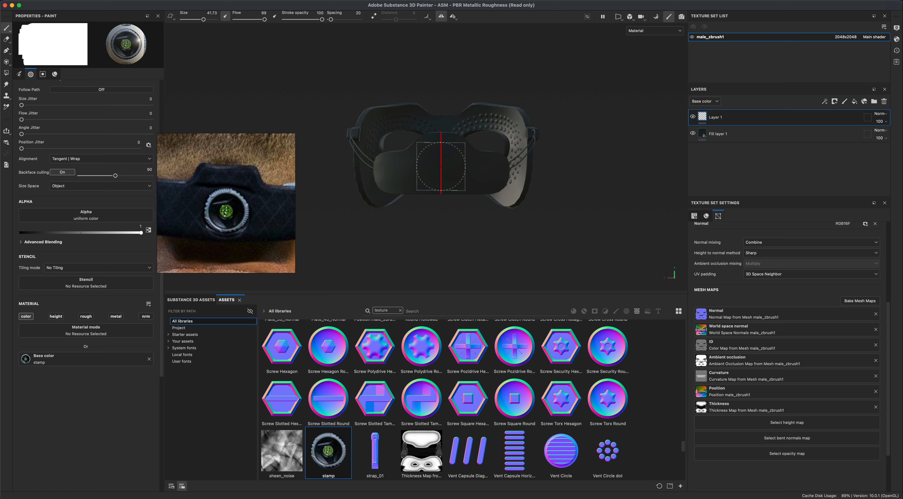
pyautogui.click(440, 166)
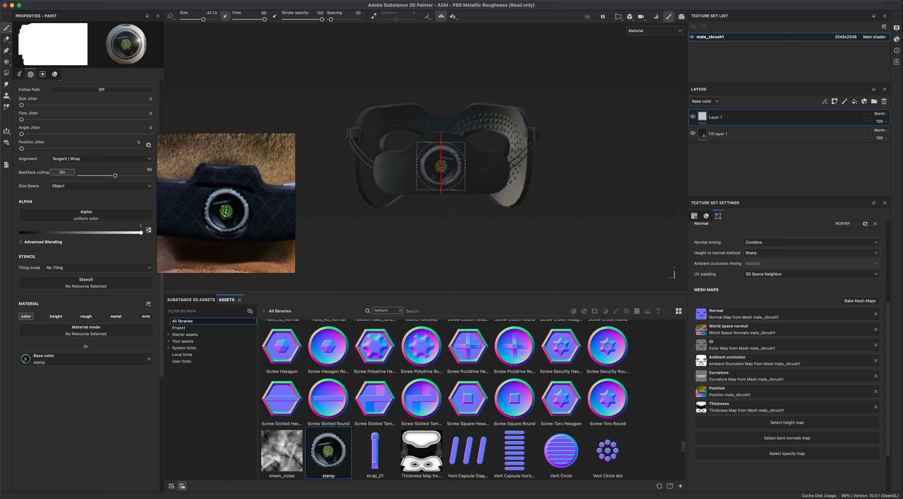
pyautogui.click(440, 20)
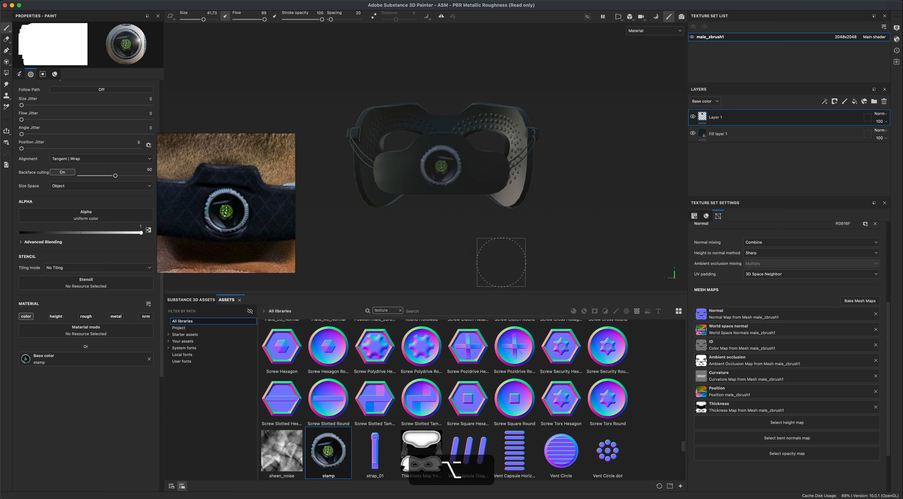
# - Examine the stamped dial on the mask from several angles and in the 2D UV layout, ending in the 3D-only view
pyautogui.keyDown('alt'); pyautogui.moveTo(500, 264); pyautogui.dragTo(488, 261); pyautogui.keyUp('alt')
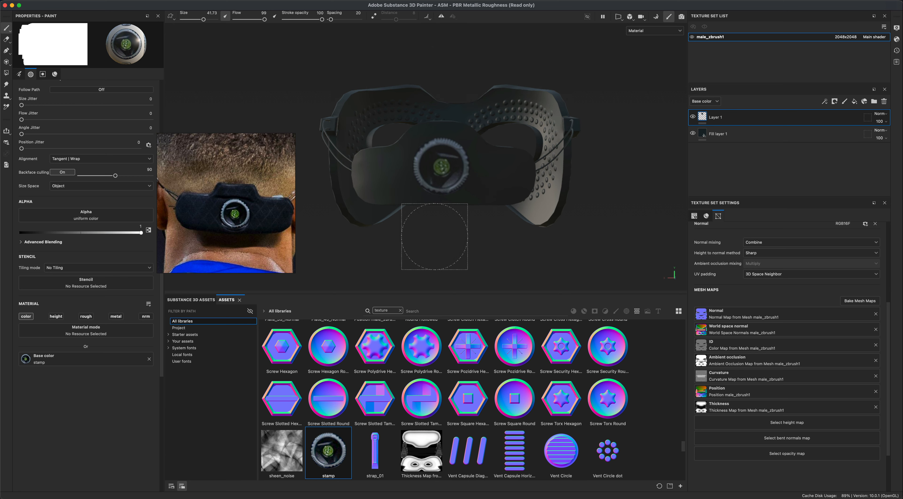
pyautogui.scroll(-2, 433, 237)
pyautogui.moveTo(475, 225)
pyautogui.keyDown('alt'); pyautogui.mouseDown()
pyautogui.moveTo(551, 225)
pyautogui.moveTo(522, 230)
pyautogui.moveTo(526, 217)
pyautogui.mouseUp(); pyautogui.keyUp('alt')
pyautogui.click(619, 17)
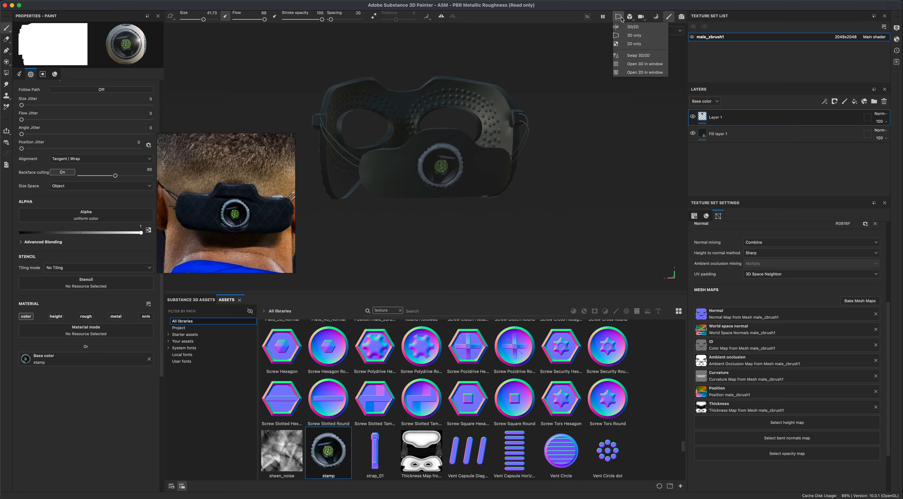
pyautogui.click(631, 28)
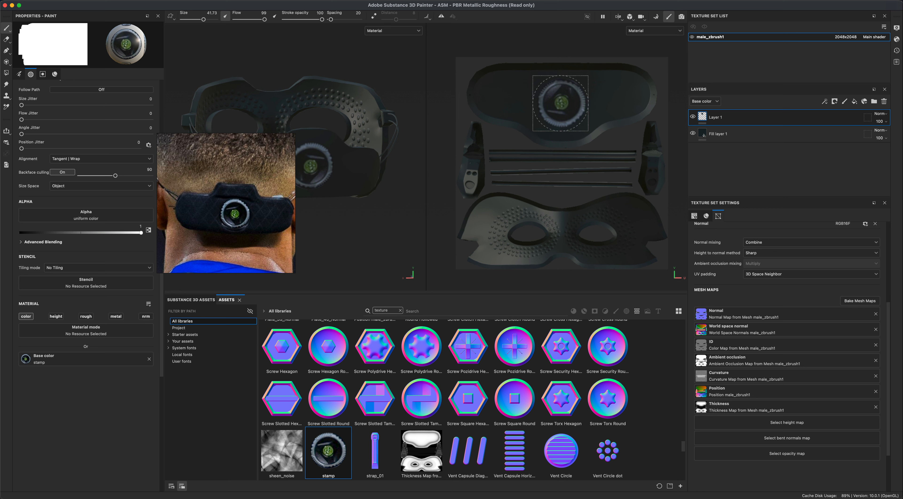
pyautogui.click(621, 20)
pyautogui.click(633, 35)
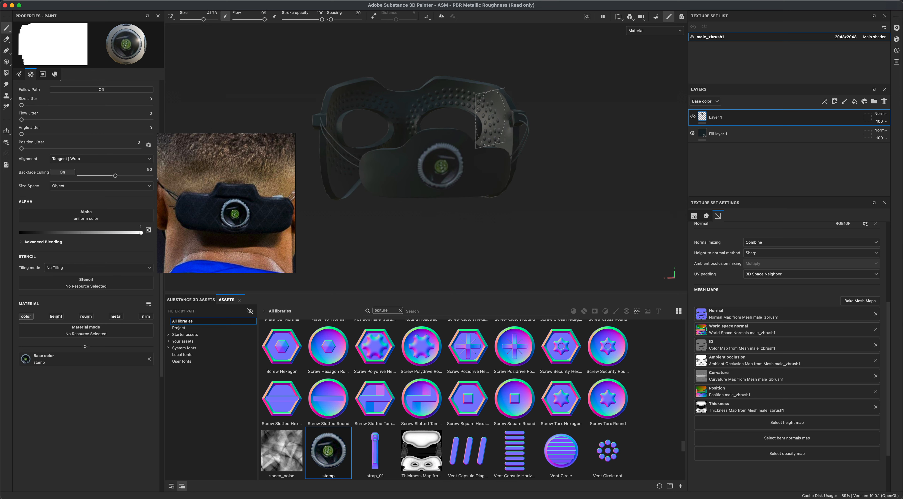
pyautogui.keyDown('alt'); pyautogui.moveTo(578, 226); pyautogui.dragTo(514, 235); pyautogui.keyUp('alt')
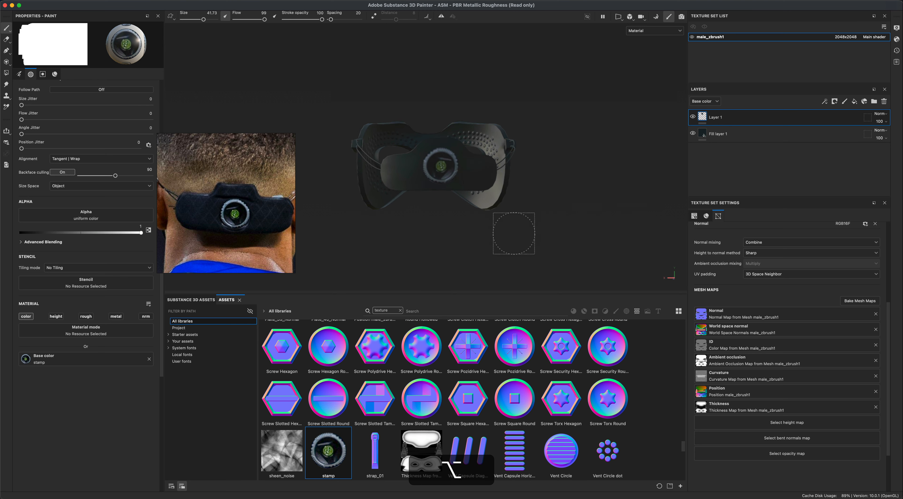
pyautogui.keyDown('alt'); pyautogui.moveTo(513, 229); pyautogui.dragTo(540, 238, button='right'); pyautogui.keyUp('alt')
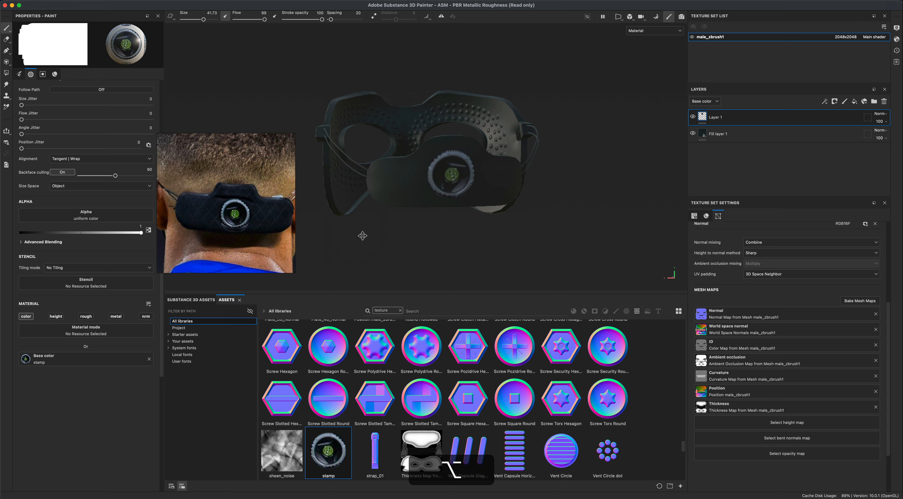
pyautogui.keyDown('alt'); pyautogui.moveTo(363, 233); pyautogui.dragTo(229, 230); pyautogui.keyUp('alt')
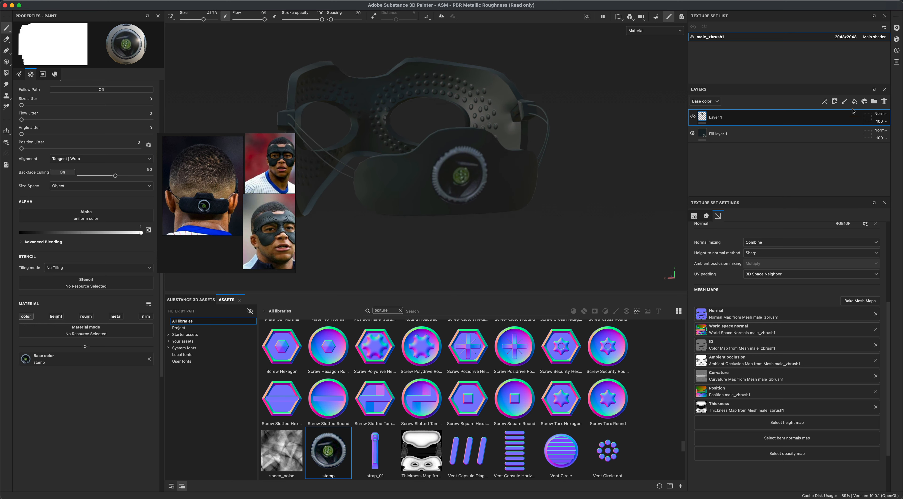
# - Add a fill layer on top with only the height channel enabled and assign it the Fabric Diagonal Diamond pattern
pyautogui.click(855, 102)
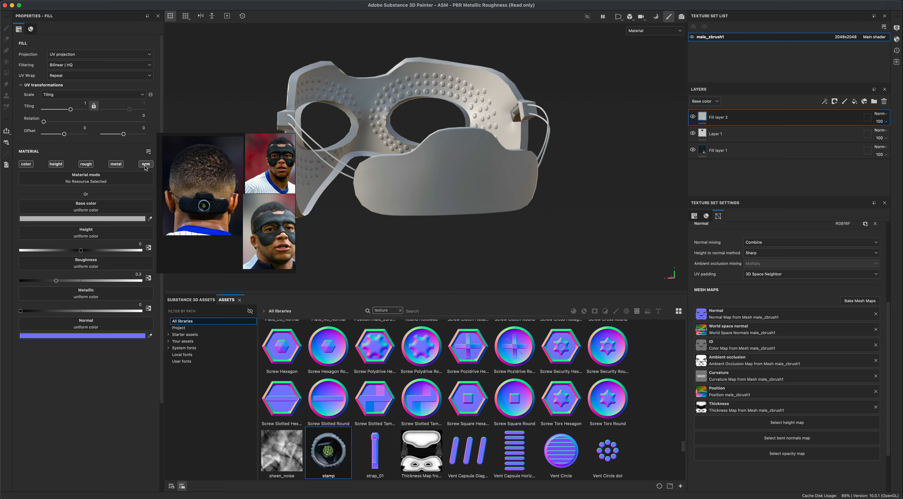
pyautogui.click(56, 165)
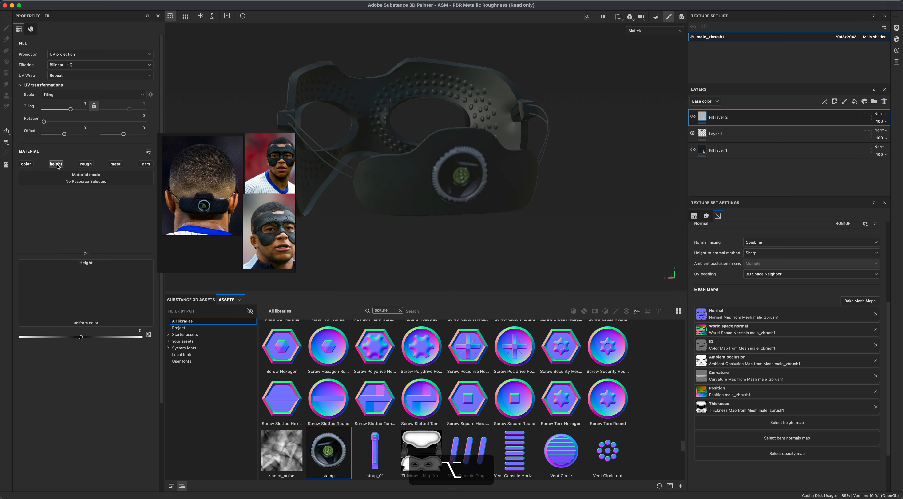
pyautogui.click(64, 209)
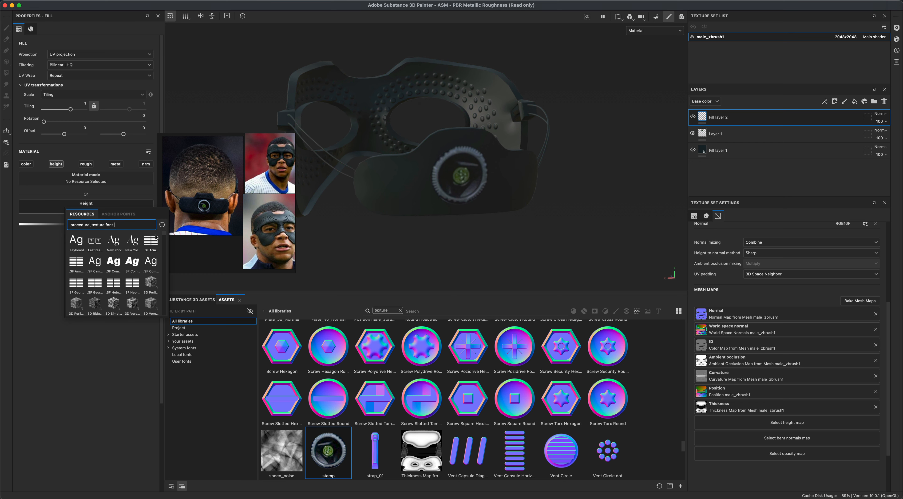
pyautogui.moveTo(117, 226); pyautogui.dragTo(52, 223)
pyautogui.write('pattern')
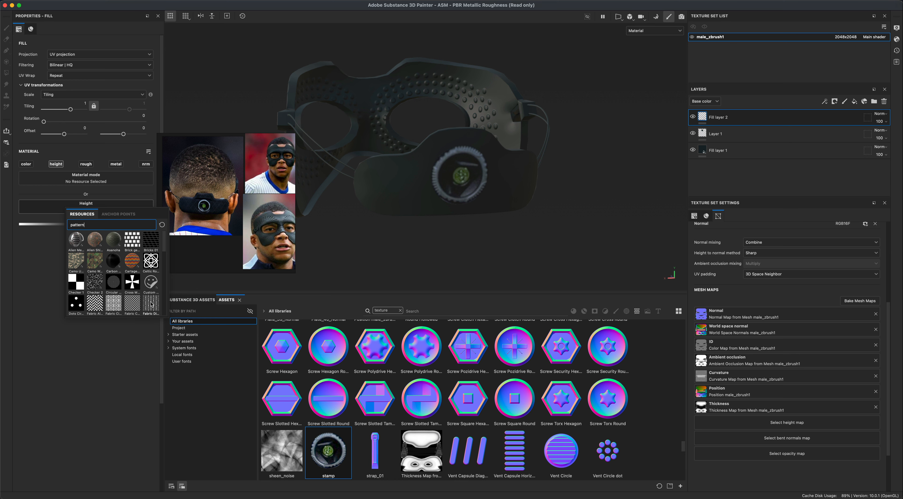
pyautogui.moveTo(151, 306)
pyautogui.moveTo(165, 255); pyautogui.dragTo(165, 268)
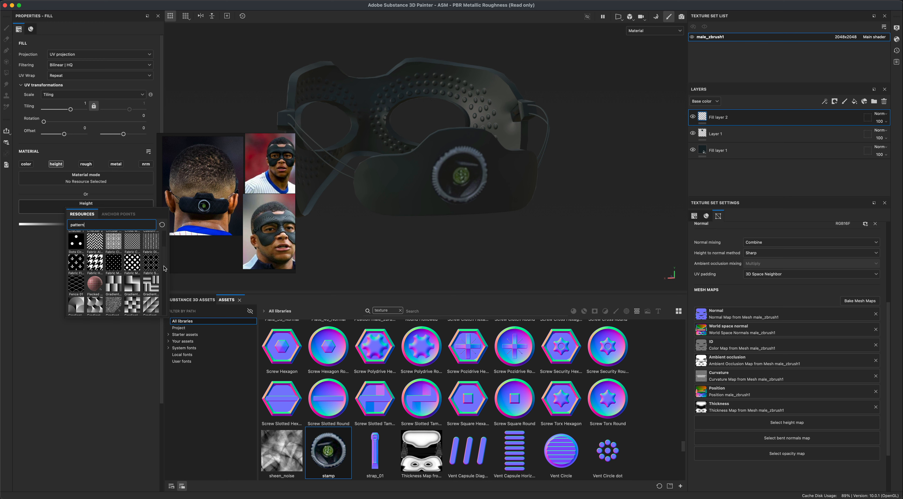
pyautogui.moveTo(131, 266)
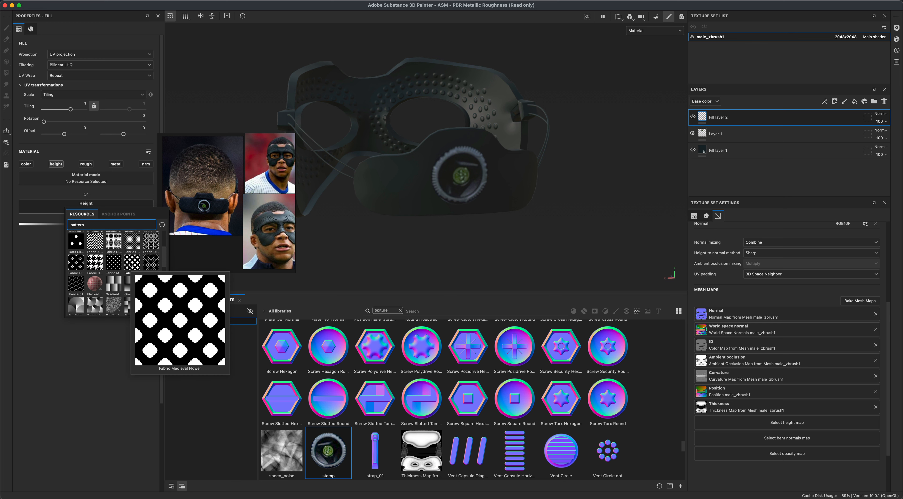
pyautogui.moveTo(77, 283)
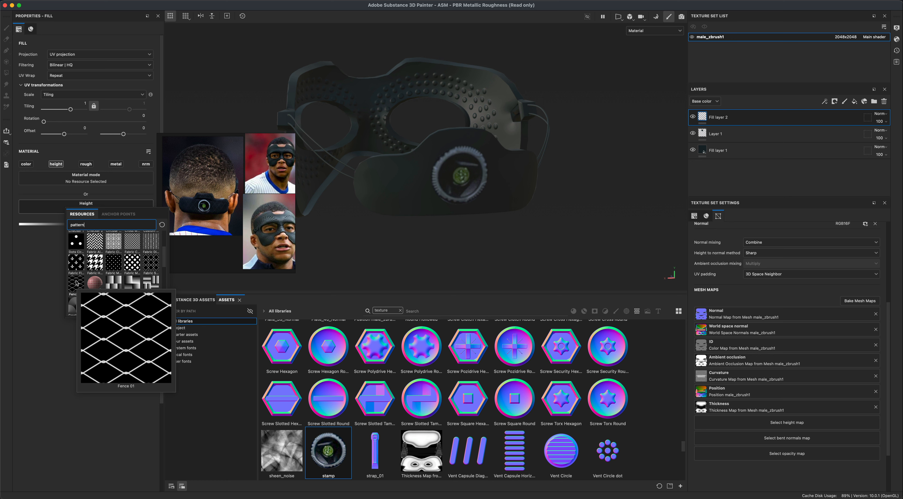
pyautogui.moveTo(147, 248)
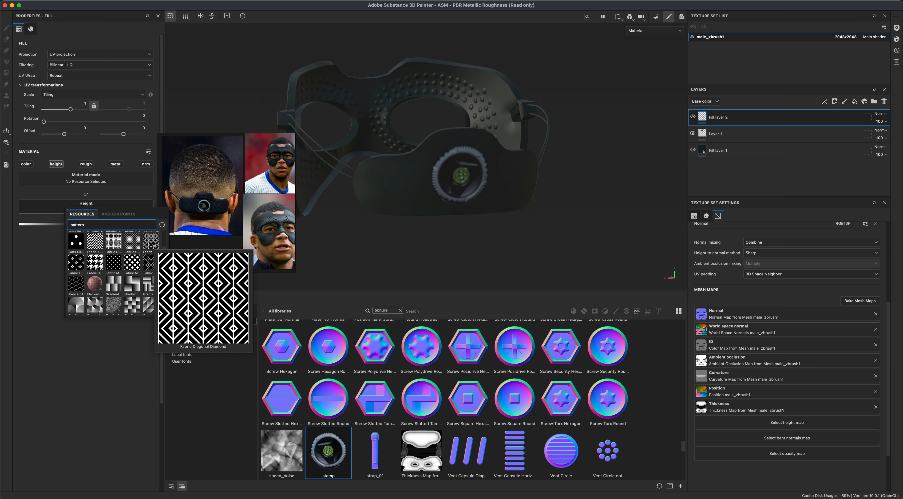
pyautogui.click(154, 243)
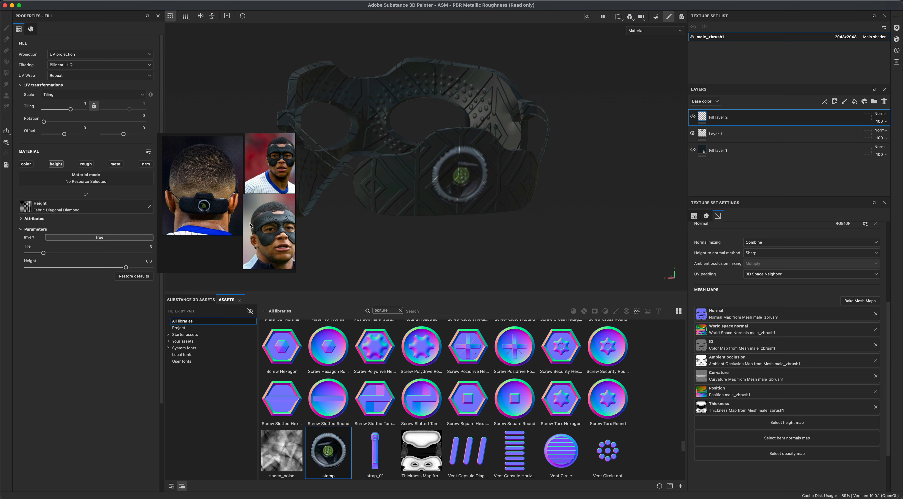
# - Add a black mask to the pattern fill layer and reveal the pattern only on the rear pad with a UV-chunk polygon fill
pyautogui.moveTo(469, 259)
pyautogui.keyDown('alt'); pyautogui.mouseDown()
pyautogui.moveTo(452, 260)
pyautogui.moveTo(460, 255)
pyautogui.mouseUp(); pyautogui.keyUp('alt')
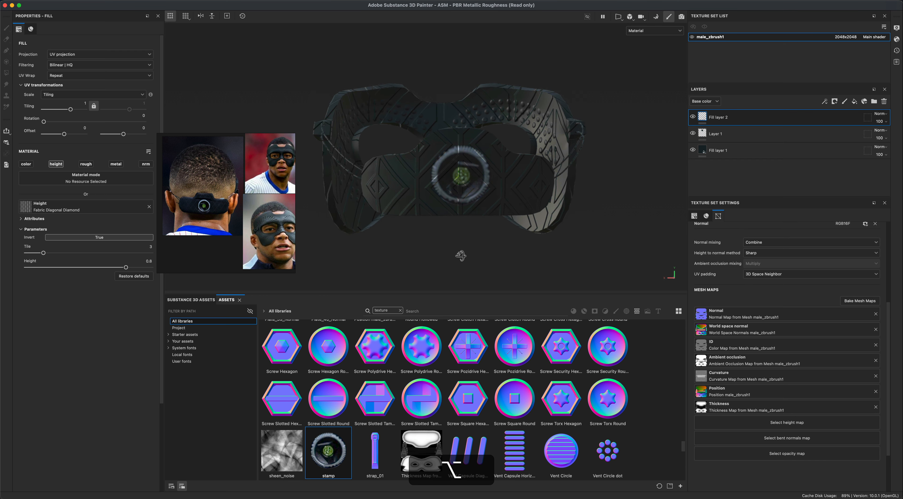
pyautogui.keyDown('alt'); pyautogui.moveTo(399, 243); pyautogui.dragTo(425, 254); pyautogui.keyUp('alt')
pyautogui.keyDown('alt'); pyautogui.moveTo(402, 275); pyautogui.dragTo(410, 266, button='middle'); pyautogui.keyUp('alt')
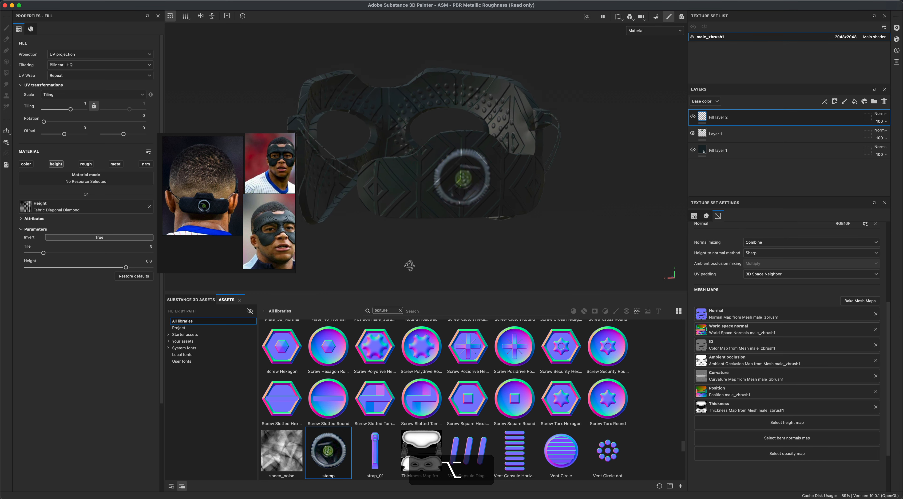
pyautogui.rightClick(704, 118)
pyautogui.click(707, 123)
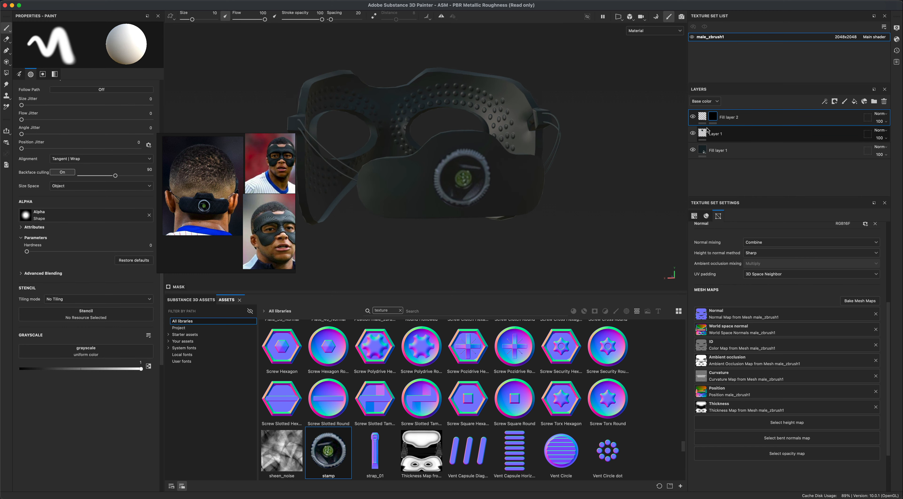
pyautogui.click(6, 73)
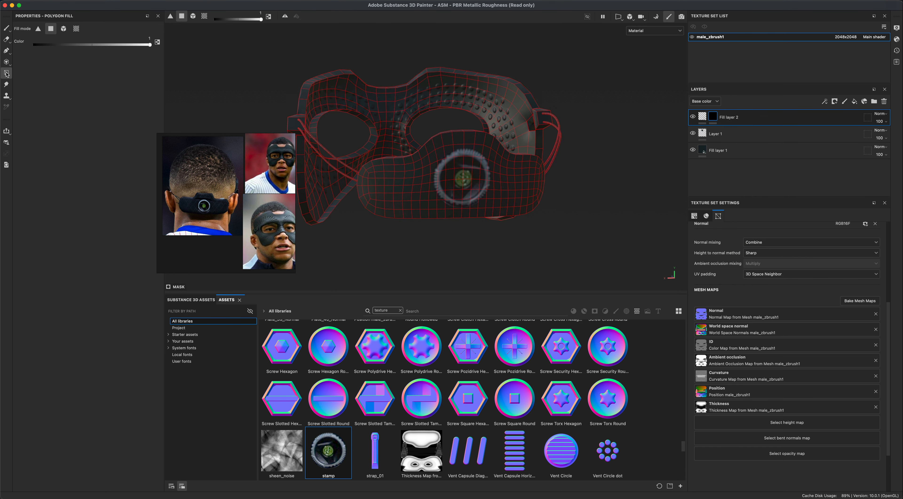
pyautogui.click(77, 29)
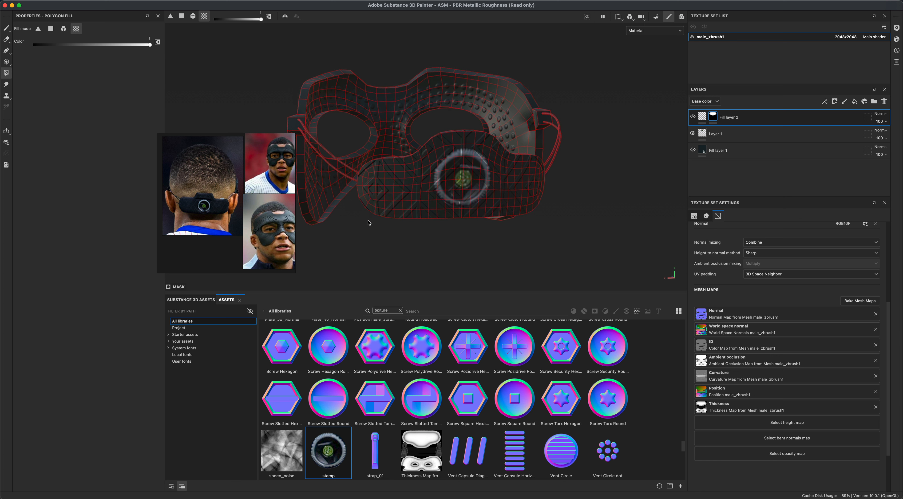
pyautogui.keyDown('alt'); pyautogui.moveTo(432, 253); pyautogui.dragTo(494, 248); pyautogui.keyUp('alt')
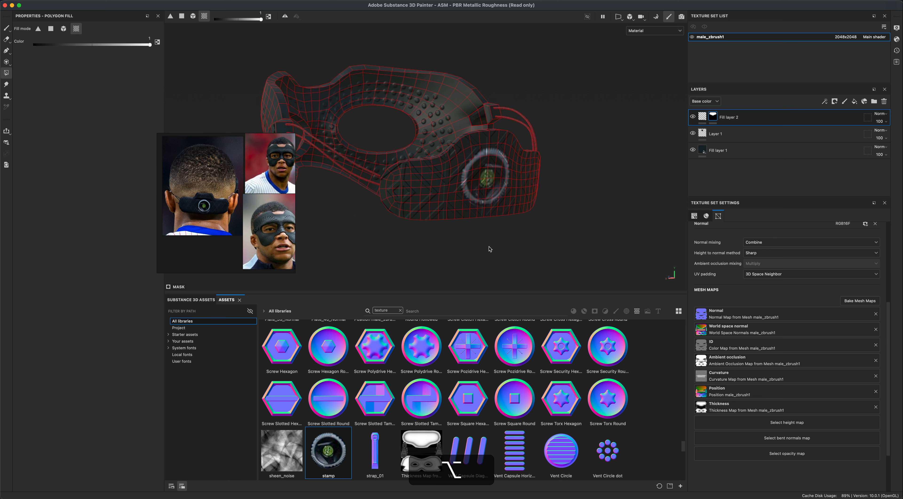
# - Set the diamond pattern fill's UV tiling to 2.56 and its rotation to 155.19
pyautogui.click(703, 116)
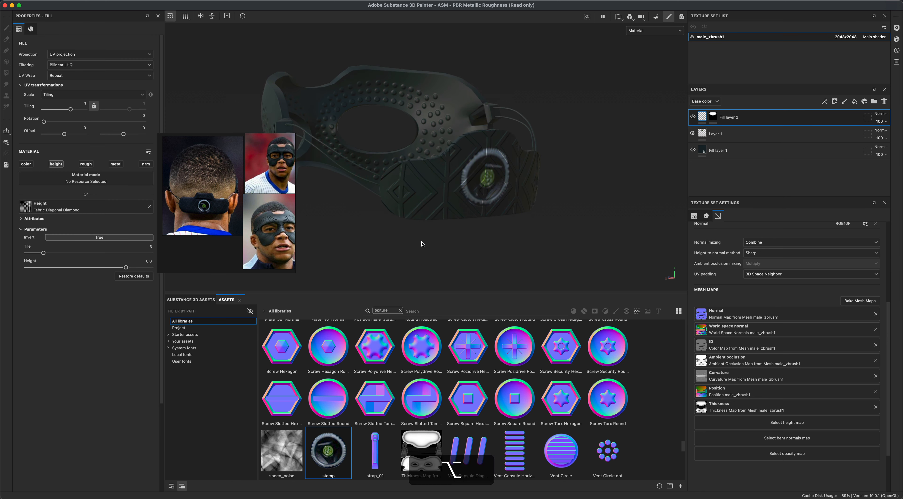
pyautogui.keyDown('alt'); pyautogui.moveTo(422, 241); pyautogui.dragTo(411, 244); pyautogui.keyUp('alt')
pyautogui.moveTo(71, 109); pyautogui.dragTo(76, 110)
pyautogui.moveTo(75, 112); pyautogui.dragTo(74, 112)
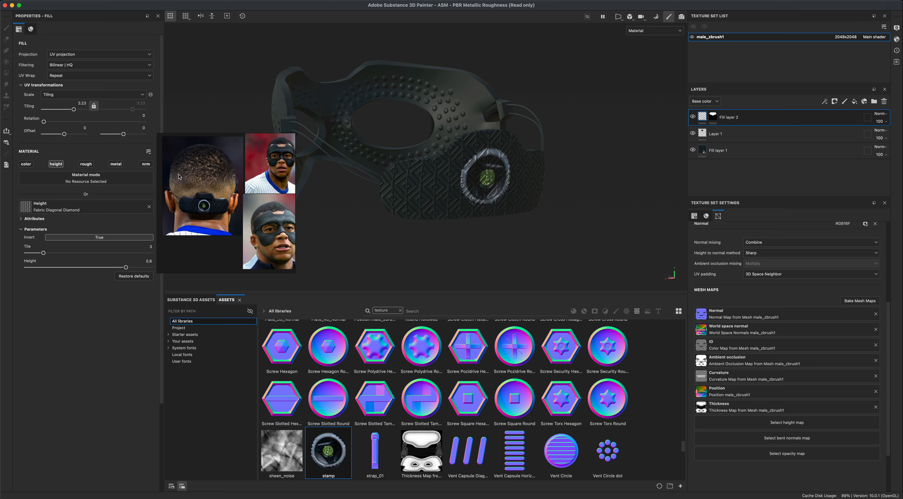
pyautogui.scroll(5, 178, 177)
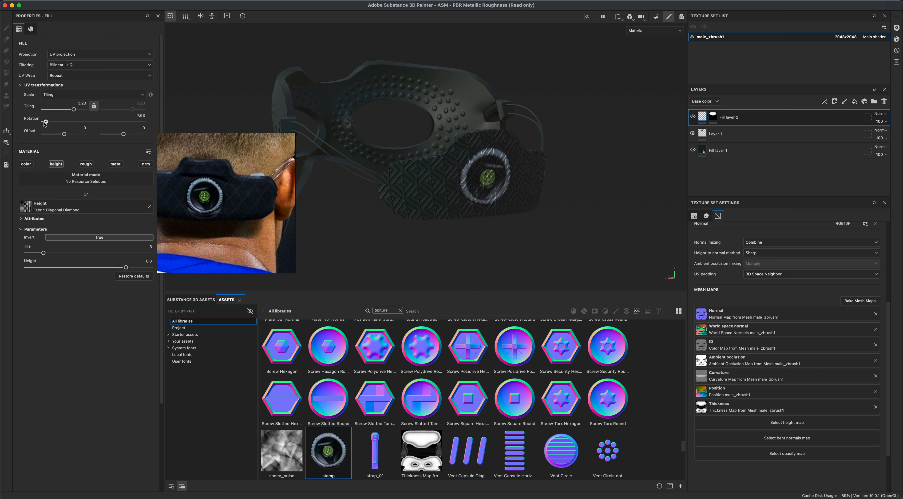
pyautogui.moveTo(43, 122); pyautogui.dragTo(87, 128)
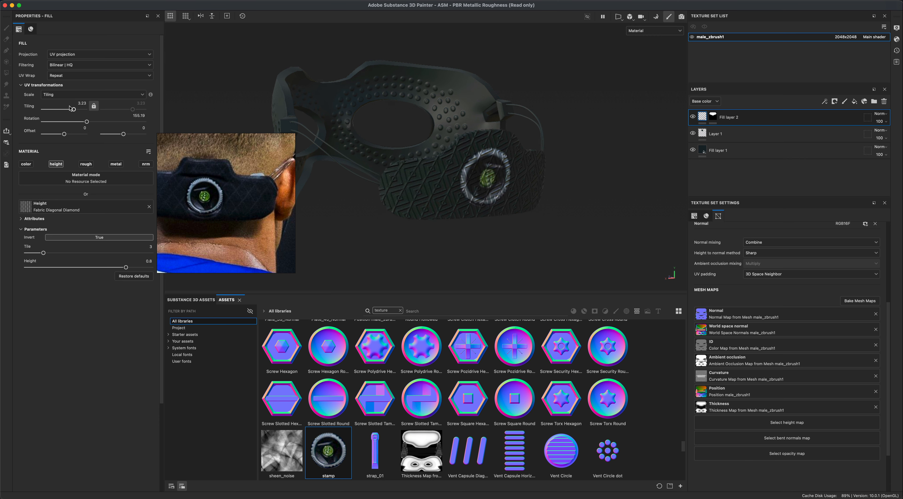
pyautogui.moveTo(74, 110); pyautogui.dragTo(73, 111)
pyautogui.keyDown('alt'); pyautogui.moveTo(474, 214); pyautogui.dragTo(444, 240); pyautogui.keyUp('alt')
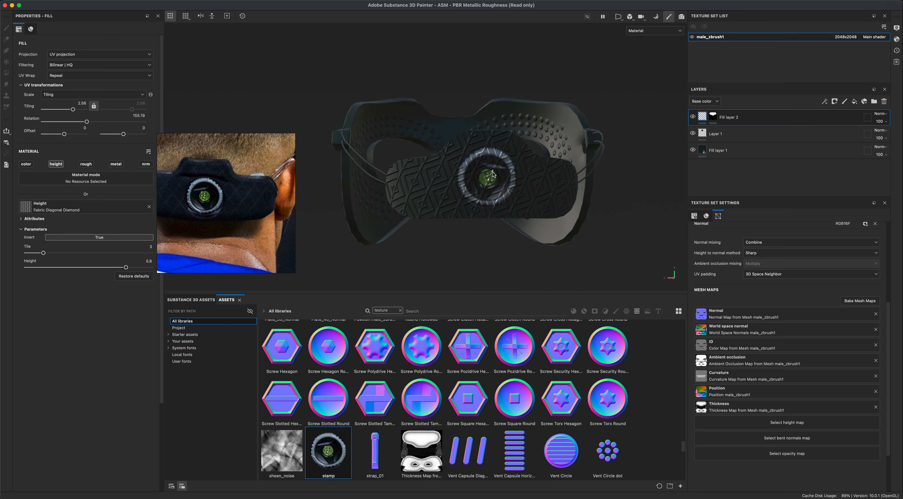
pyautogui.moveTo(479, 179)
pyautogui.keyDown('alt'); pyautogui.mouseDown()
pyautogui.moveTo(490, 244)
pyautogui.moveTo(462, 245)
pyautogui.moveTo(488, 189)
pyautogui.mouseUp(); pyautogui.keyUp('alt')
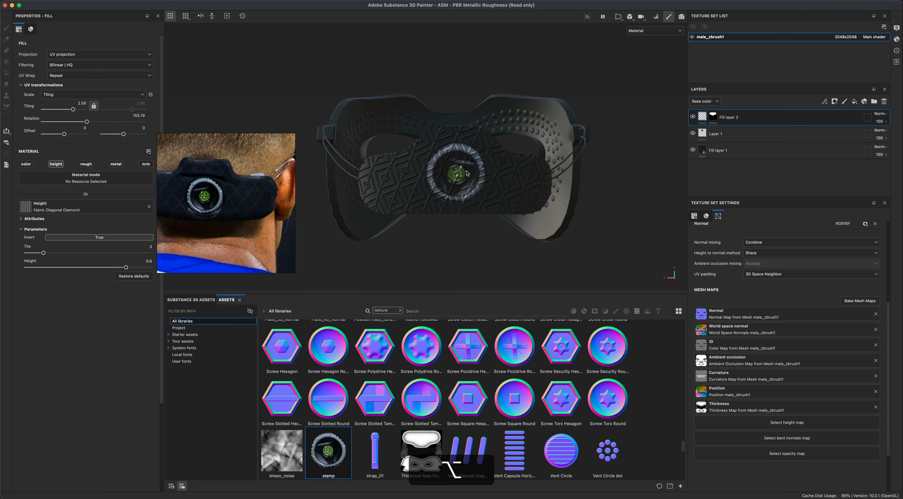
# - Erase the pattern fill's mask over the rear pad's dial using a size 36.52 eraser with the circle alpha
pyautogui.click(713, 121)
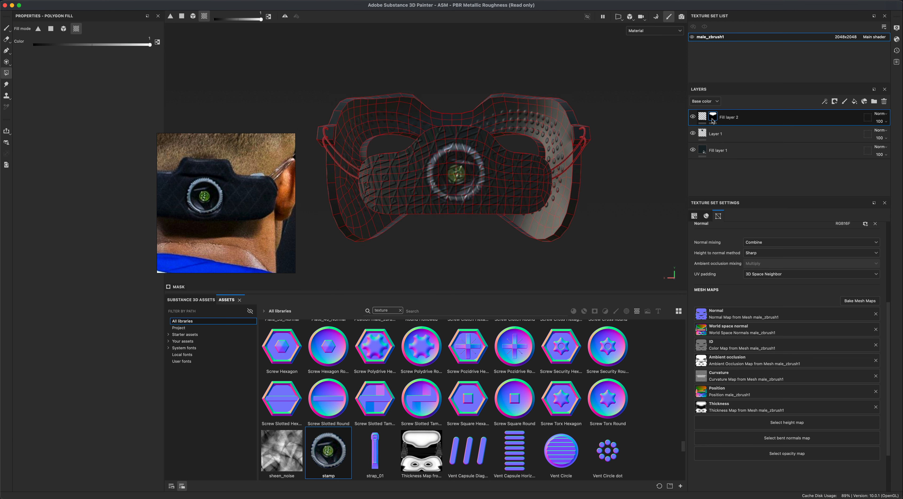
pyautogui.click(7, 40)
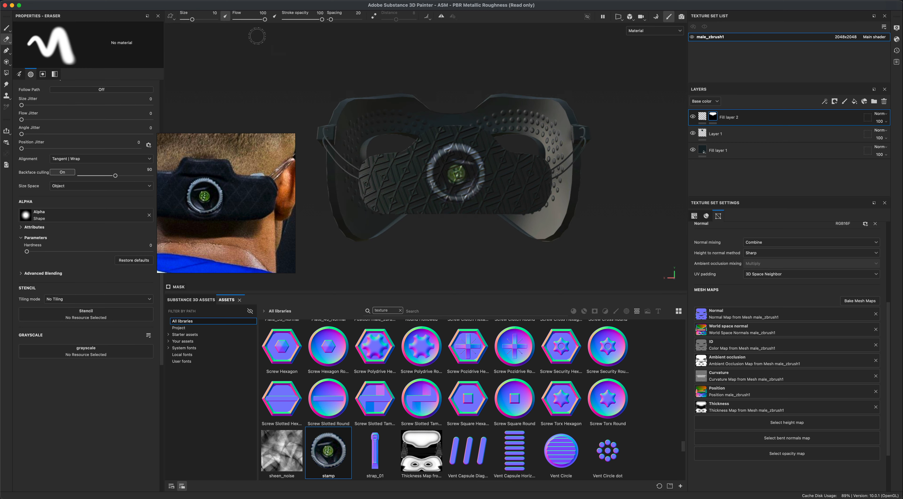
pyautogui.moveTo(193, 21); pyautogui.dragTo(199, 20)
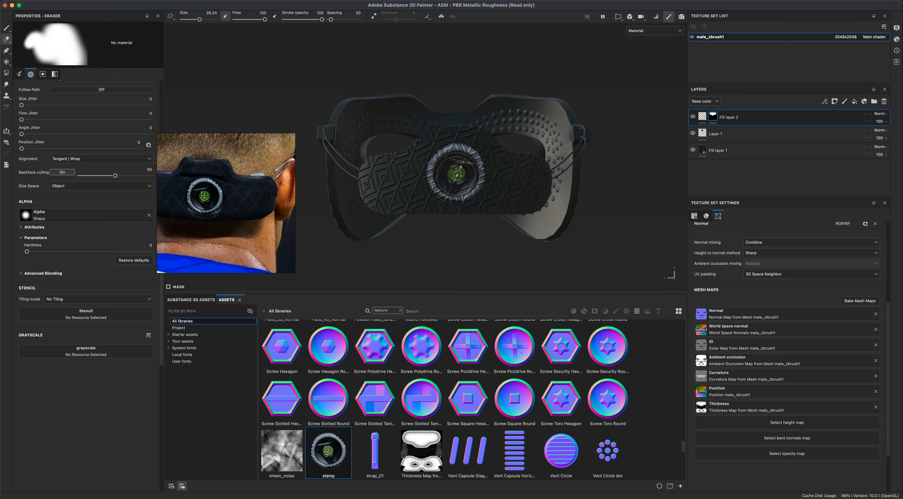
pyautogui.moveTo(199, 19); pyautogui.dragTo(203, 20)
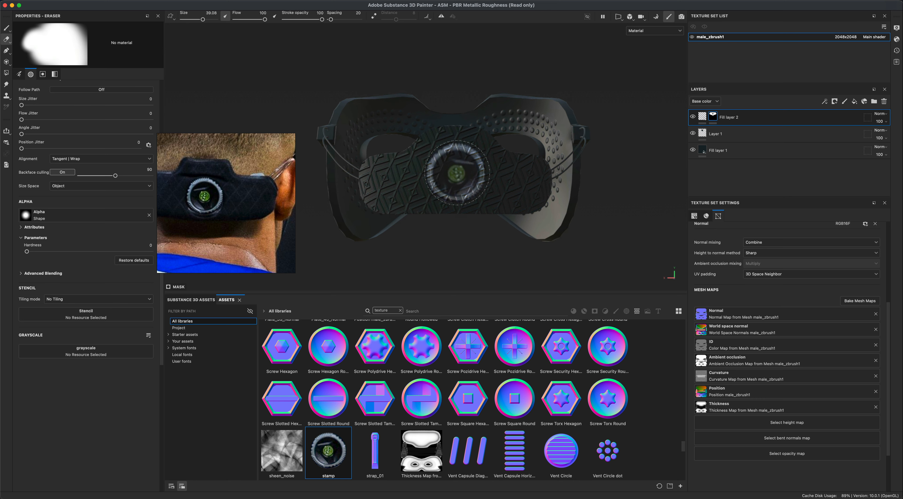
pyautogui.click(149, 215)
pyautogui.click(91, 216)
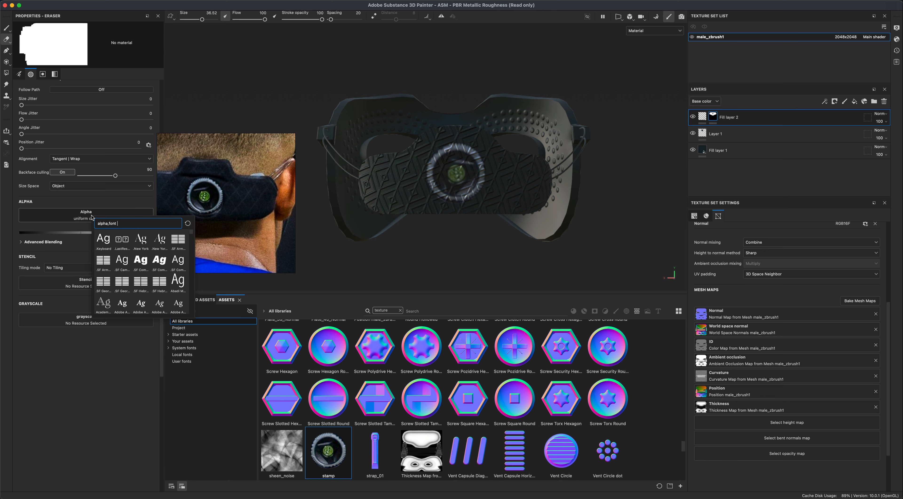
pyautogui.moveTo(136, 225); pyautogui.dragTo(98, 225)
pyautogui.write('circl')
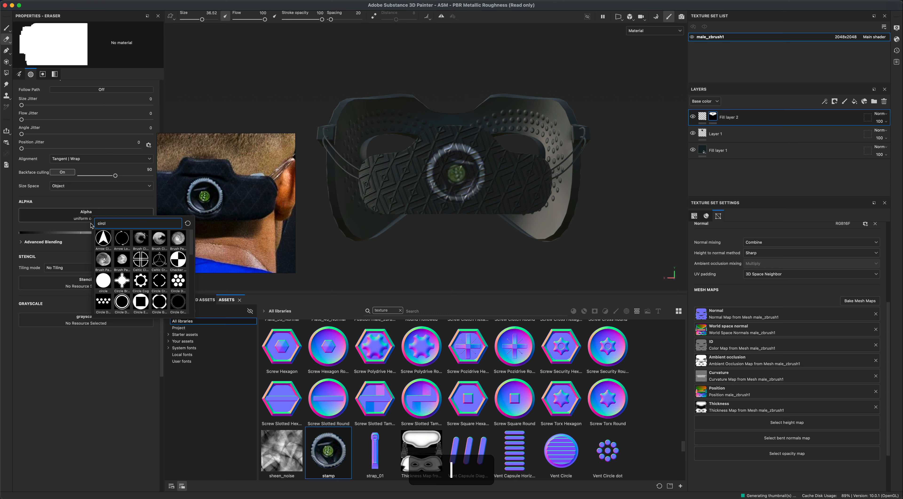
pyautogui.click(108, 281)
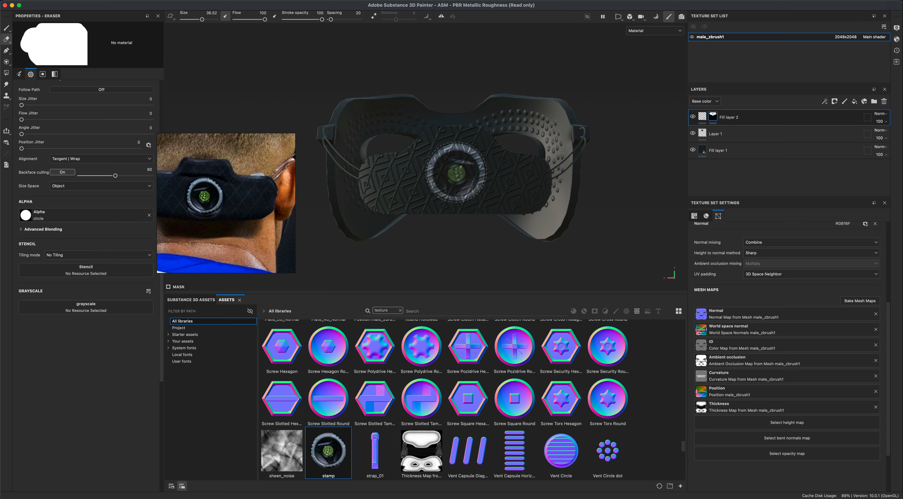
pyautogui.moveTo(457, 172)
pyautogui.mouseDown()
pyautogui.moveTo(470, 210)
pyautogui.moveTo(457, 173)
pyautogui.mouseUp()
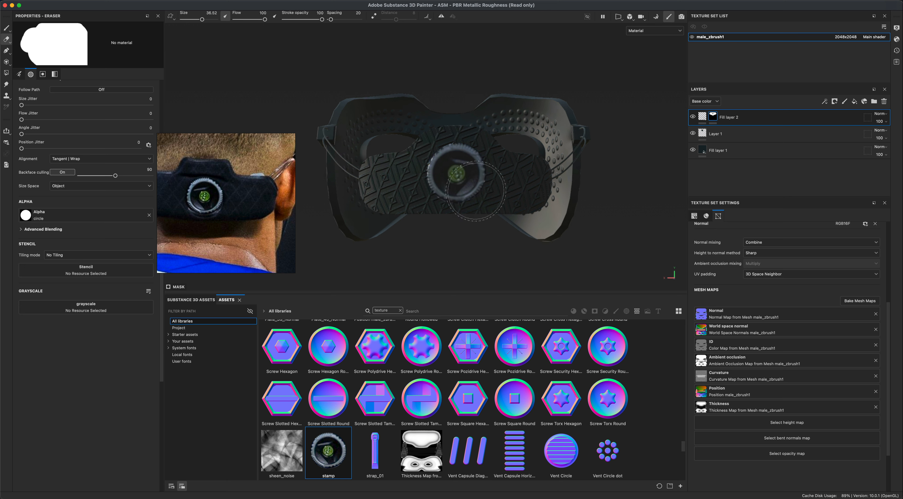
pyautogui.moveTo(617, 203)
pyautogui.keyDown('alt'); pyautogui.mouseDown()
pyautogui.moveTo(522, 236)
pyautogui.moveTo(589, 240)
pyautogui.moveTo(526, 230)
pyautogui.moveTo(577, 241)
pyautogui.mouseUp(); pyautogui.keyUp('alt')
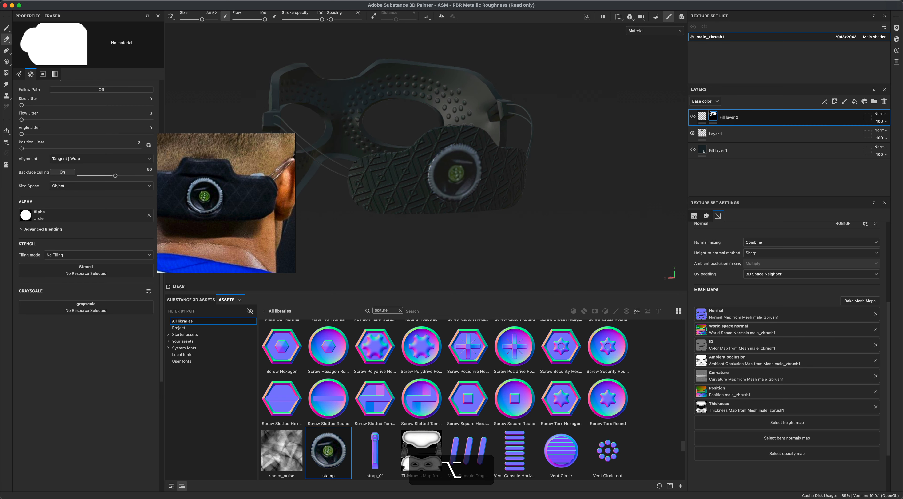
# - Display the layer stack's Height channel and lower the pattern fill layer's height opacity to 10
pyautogui.click(717, 101)
pyautogui.click(698, 118)
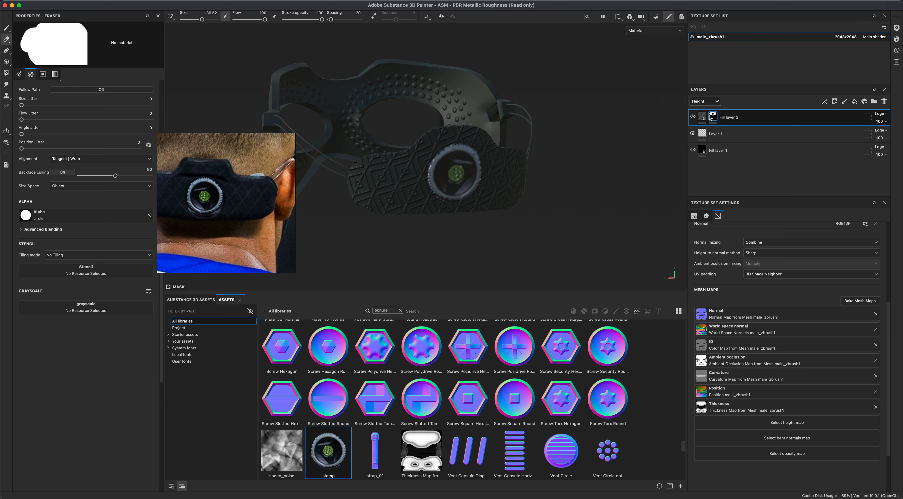
pyautogui.click(881, 121)
pyautogui.moveTo(900, 136); pyautogui.dragTo(866, 133)
pyautogui.keyDown('alt'); pyautogui.moveTo(593, 245); pyautogui.dragTo(582, 228); pyautogui.keyUp('alt')
# - Set the environment map to Glazed Patio and enable shadows with an opacity of 42
pyautogui.click(897, 27)
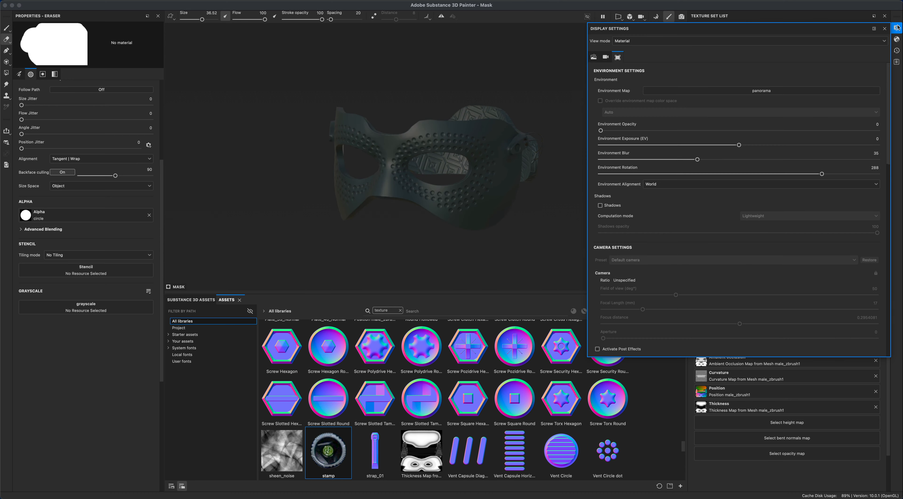
pyautogui.click(781, 91)
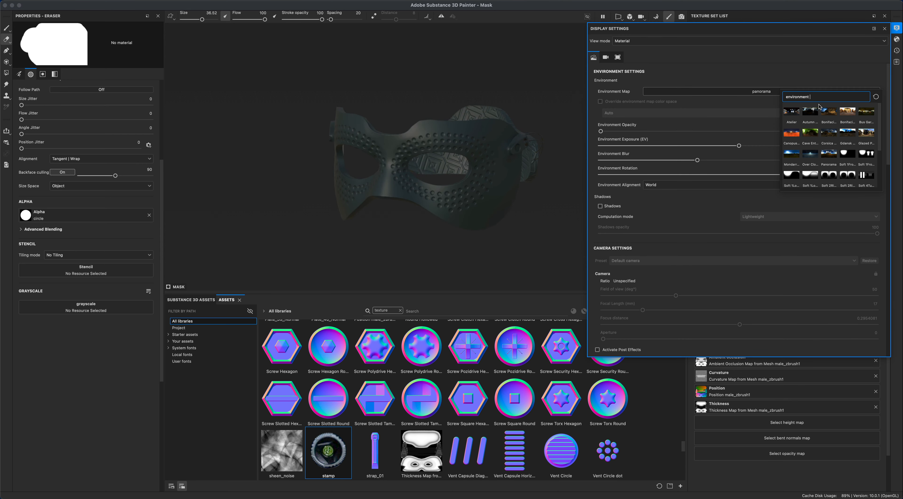
pyautogui.click(870, 133)
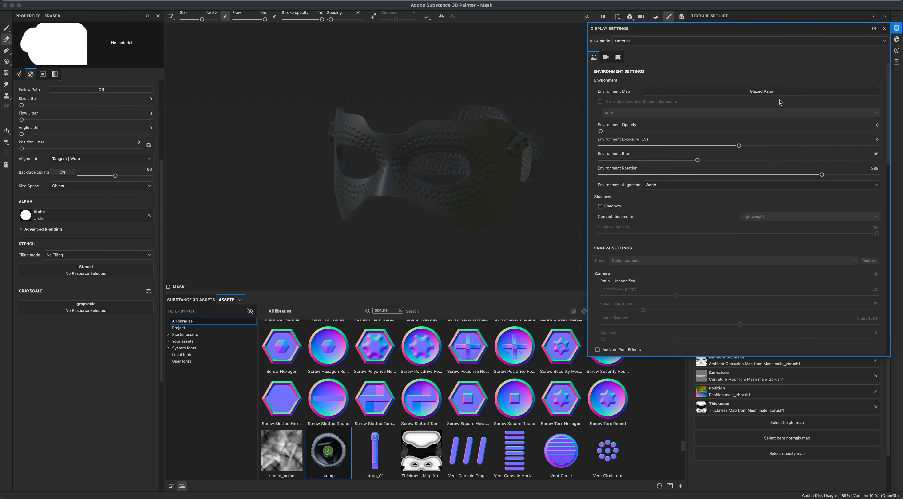
pyautogui.click(600, 206)
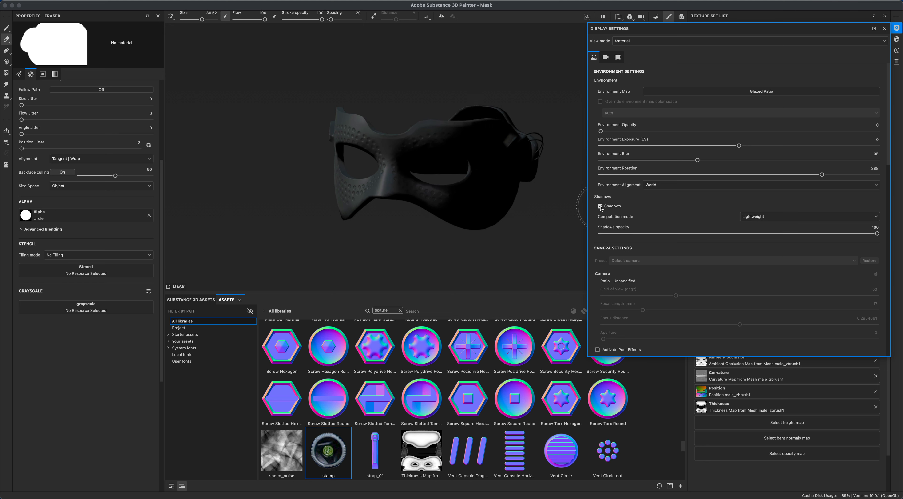
pyautogui.moveTo(877, 234); pyautogui.dragTo(716, 243)
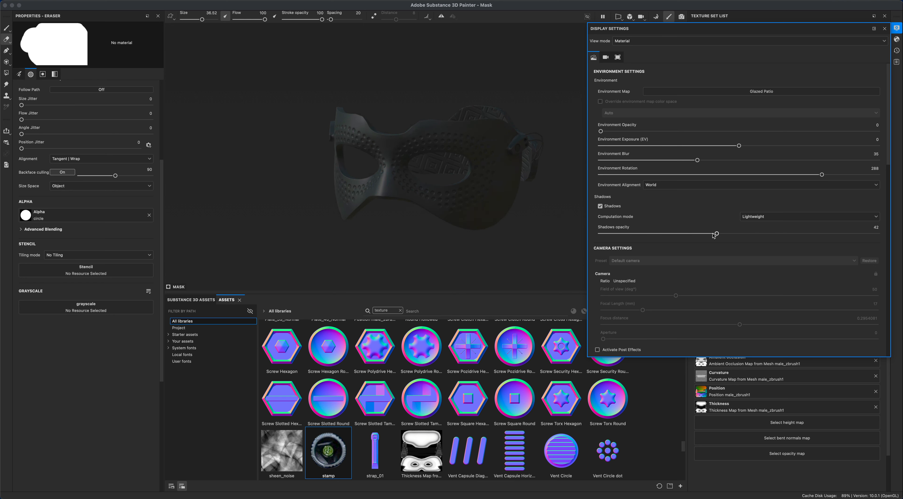
# - Activate camera post effects, enable the vignette and increase its strength
pyautogui.scroll(-5, 712, 240)
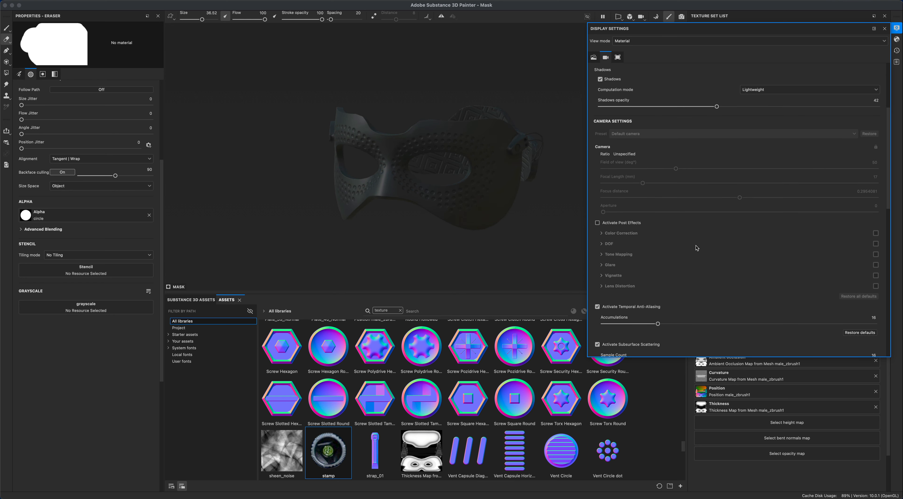
pyautogui.click(598, 223)
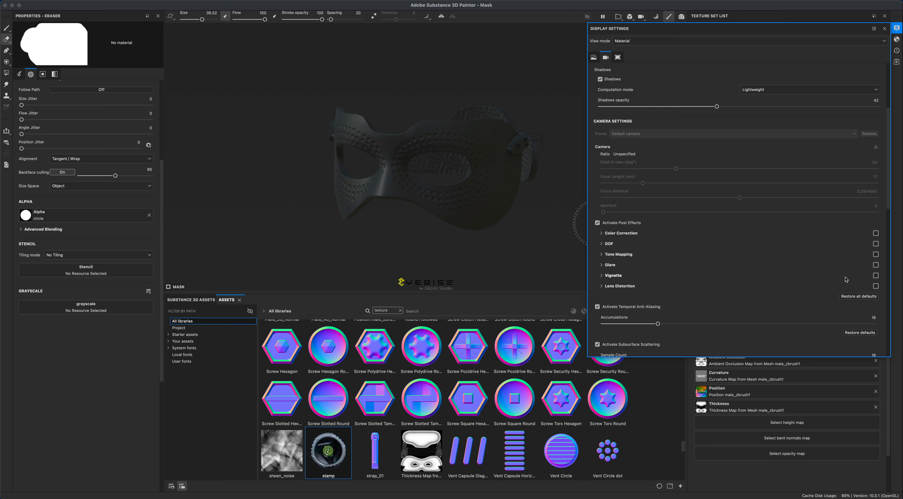
pyautogui.click(876, 276)
pyautogui.click(602, 275)
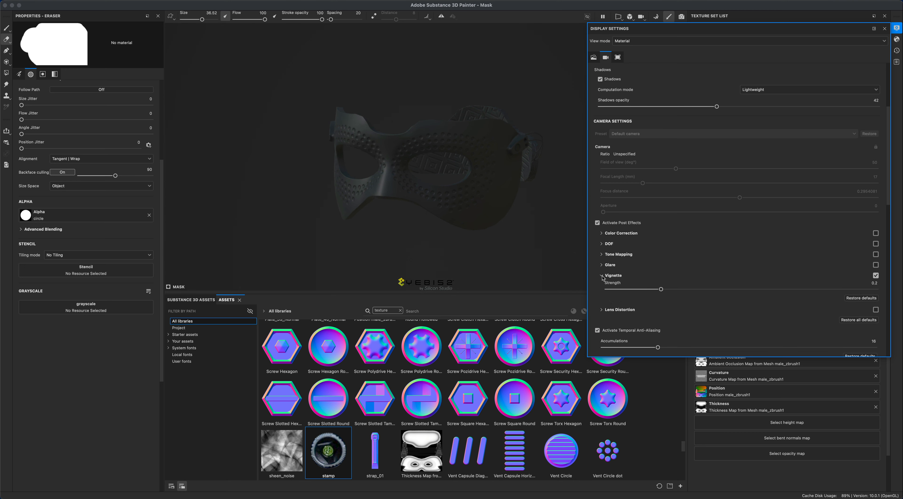
pyautogui.moveTo(660, 289); pyautogui.dragTo(710, 298)
pyautogui.keyDown('alt'); pyautogui.click(550, 241); pyautogui.keyUp('alt')
pyautogui.keyDown('alt'); pyautogui.moveTo(549, 241); pyautogui.dragTo(555, 240); pyautogui.keyUp('alt')
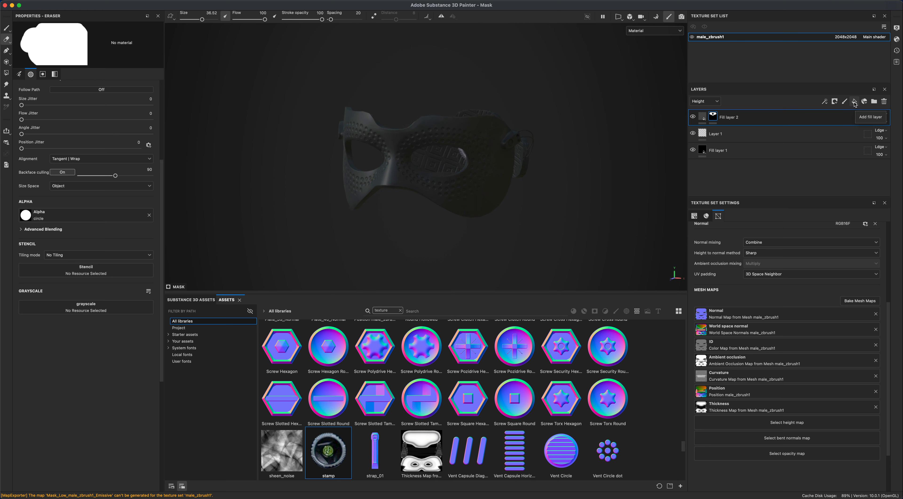
# - Add a fill layer on top of the stack and apply the Baked Lighting Stylized filter to it
pyautogui.click(855, 102)
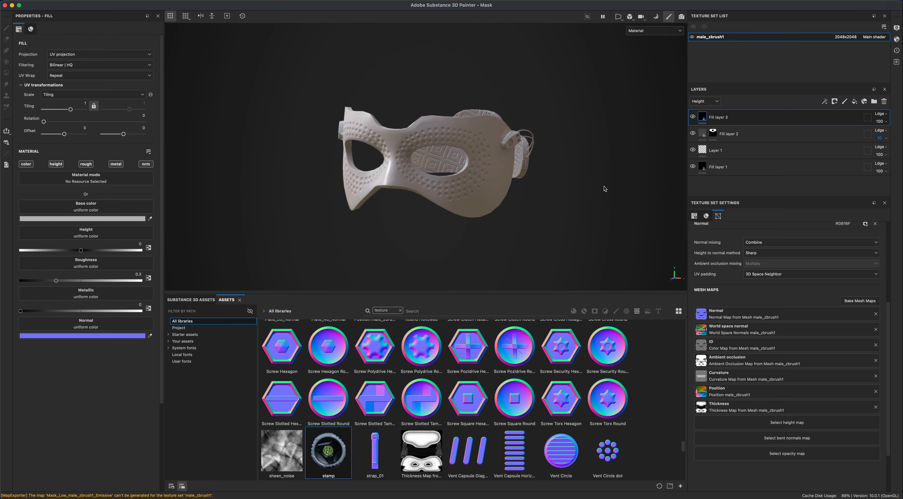
pyautogui.rightClick(726, 118)
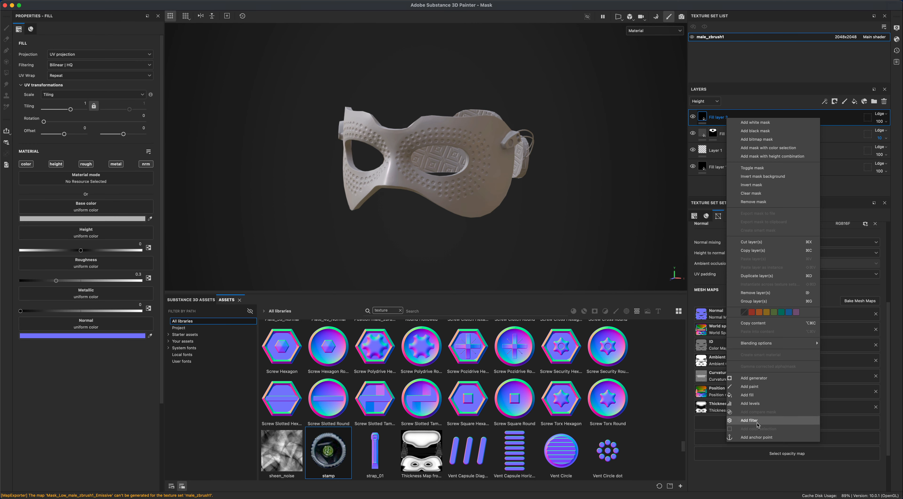
pyautogui.click(750, 420)
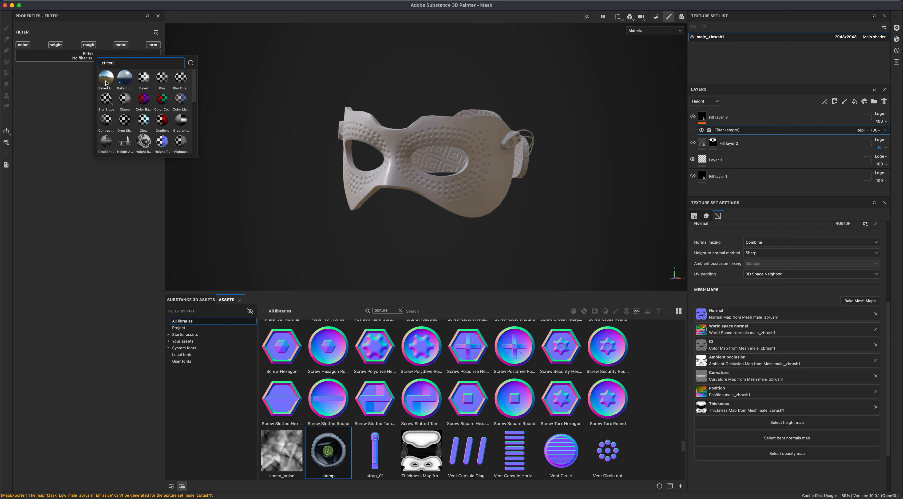
pyautogui.click(125, 80)
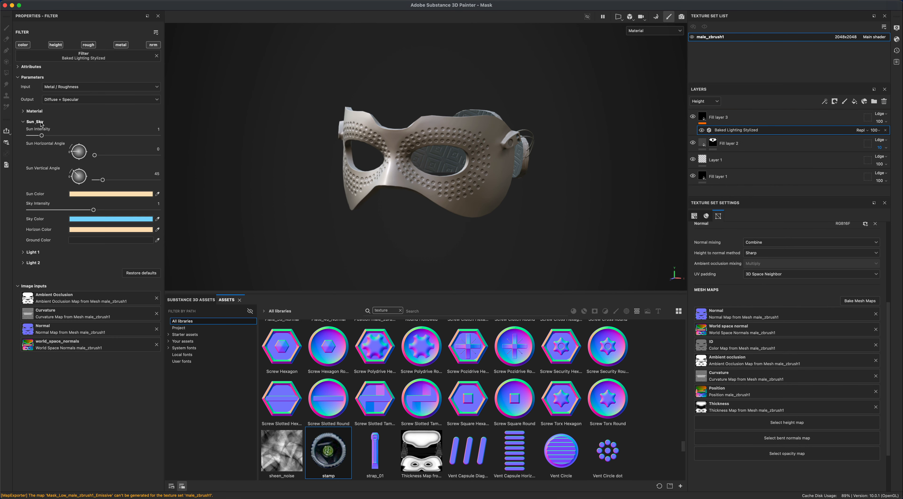
# - Set the baked lighting filter's sun horizontal angle to 270 and sun vertical angle to 268
pyautogui.click(80, 158)
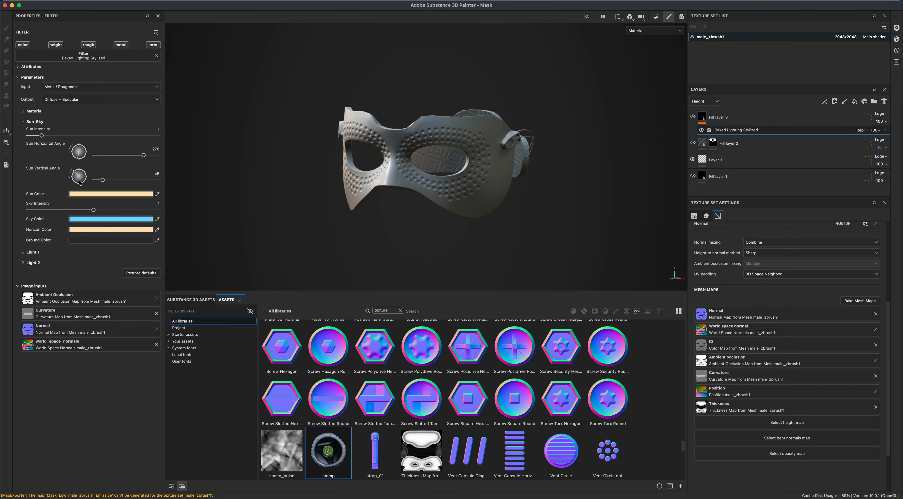
pyautogui.click(80, 183)
pyautogui.keyDown('alt'); pyautogui.moveTo(255, 197); pyautogui.dragTo(267, 210); pyautogui.keyUp('alt')
pyautogui.click(79, 160)
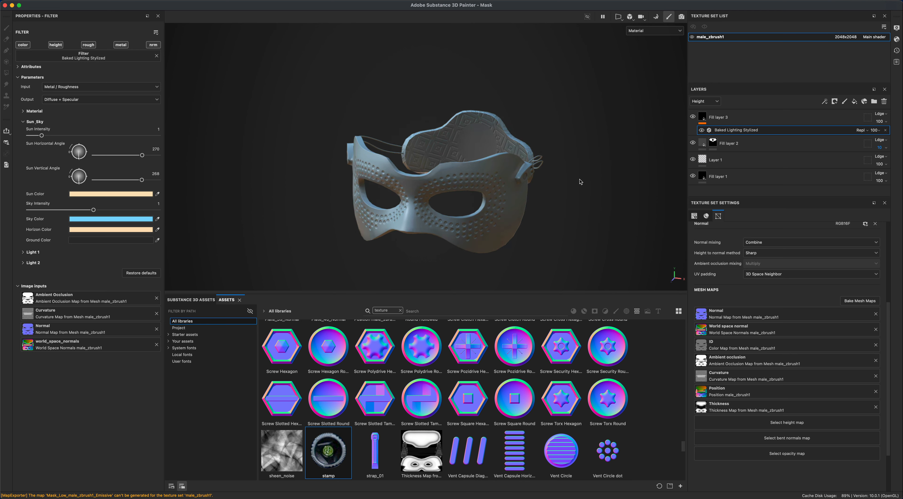
# - Set the baked lighting fill layer's blending mode to Multiply in the Base color channel and inspect the mask
pyautogui.click(872, 120)
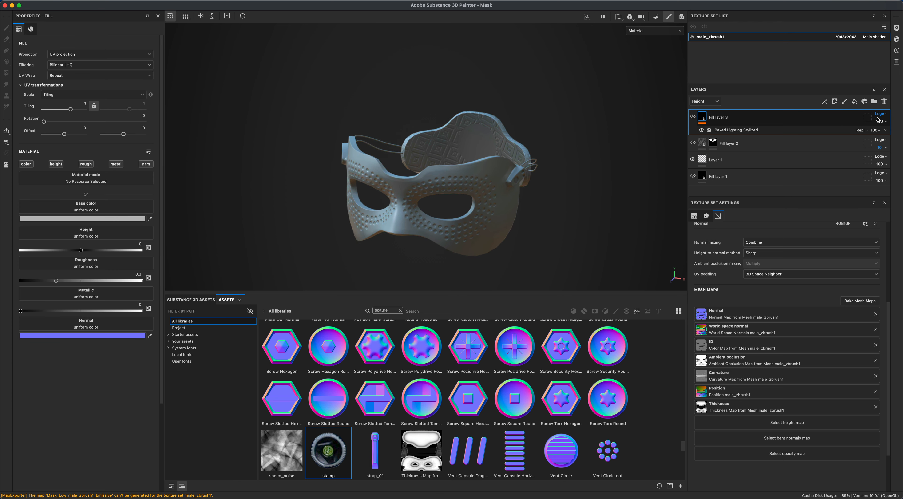
pyautogui.click(703, 102)
pyautogui.click(703, 110)
pyautogui.click(883, 117)
pyautogui.click(869, 127)
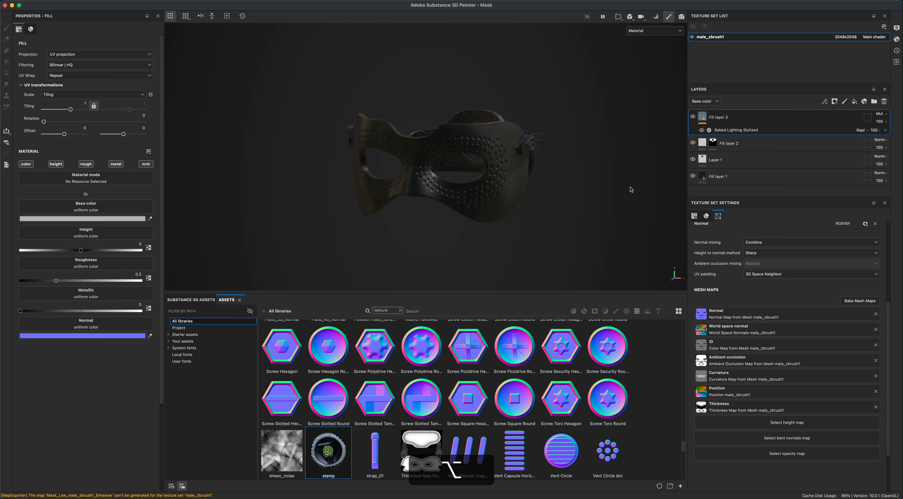
pyautogui.keyDown('alt'); pyautogui.moveTo(631, 189); pyautogui.dragTo(468, 207); pyautogui.keyUp('alt')
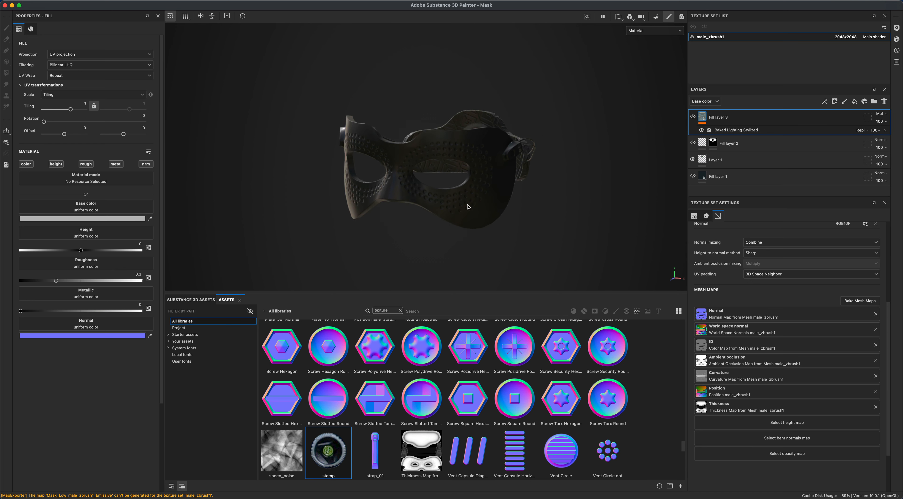
pyautogui.keyDown('alt'); pyautogui.moveTo(525, 231); pyautogui.dragTo(374, 157); pyautogui.keyUp('alt')
# - Open the texture export settings and set the size to 2048 and the padding to Dilation + default background color
pyautogui.click(81, 0)
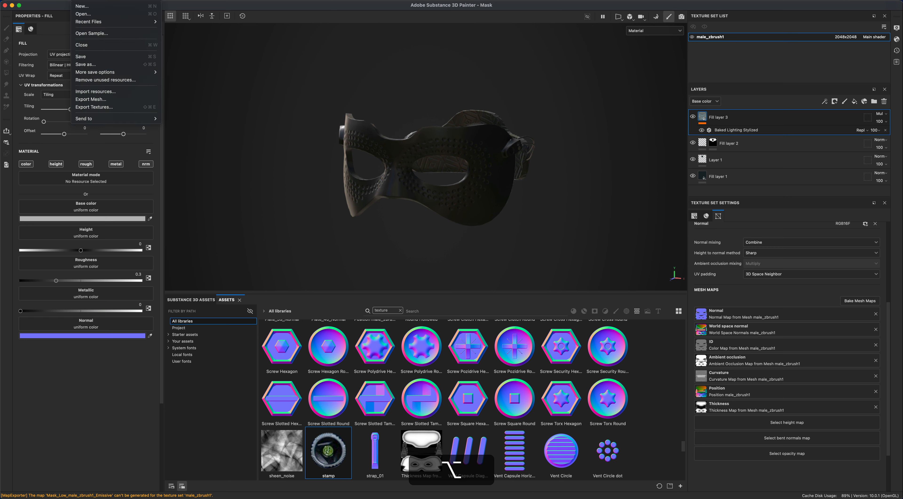
pyautogui.click(108, 108)
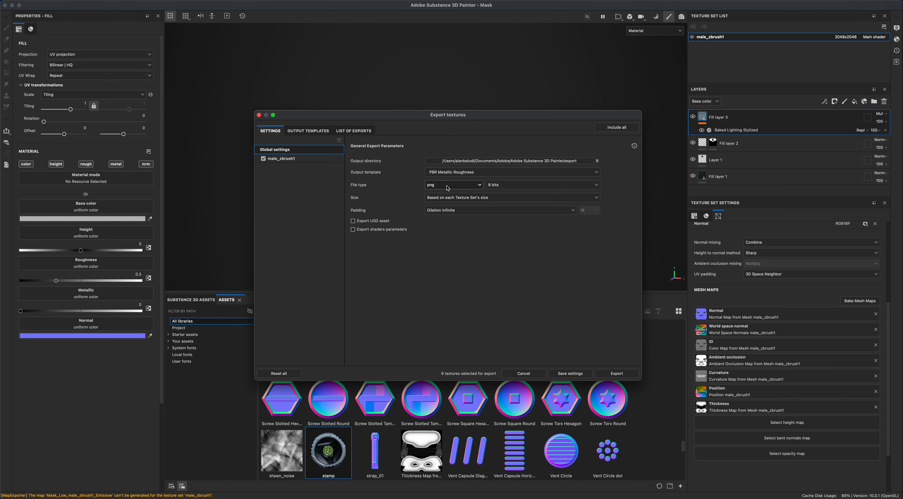
pyautogui.click(439, 198)
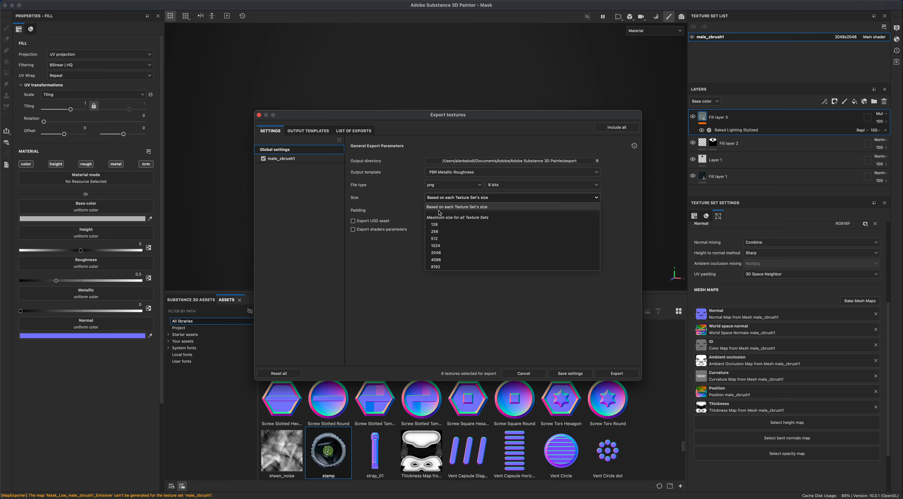
pyautogui.click(443, 252)
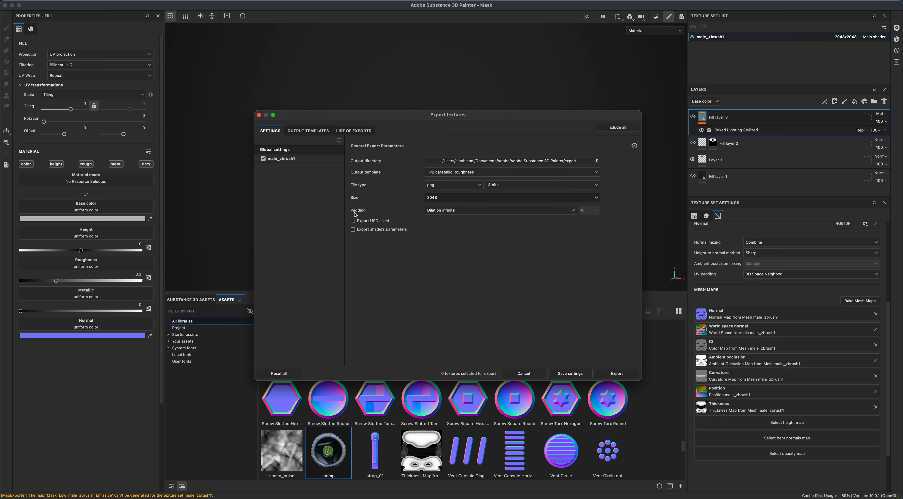
pyautogui.click(455, 211)
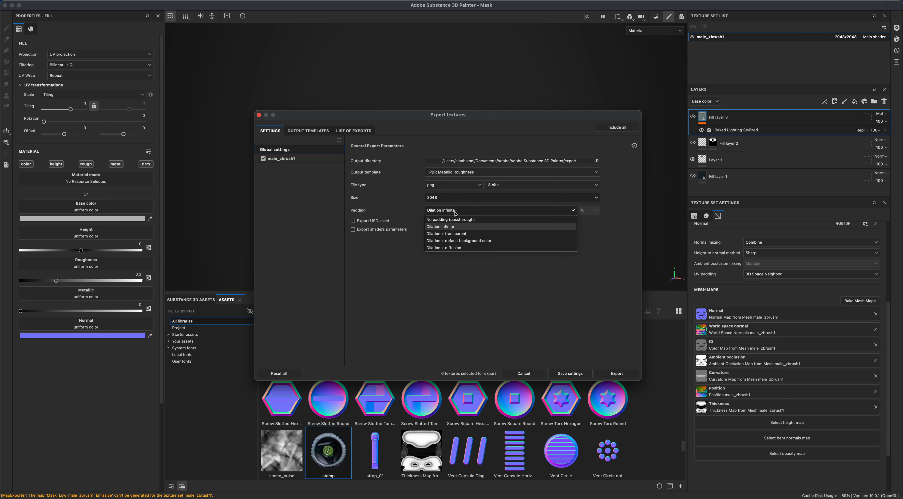
pyautogui.click(463, 241)
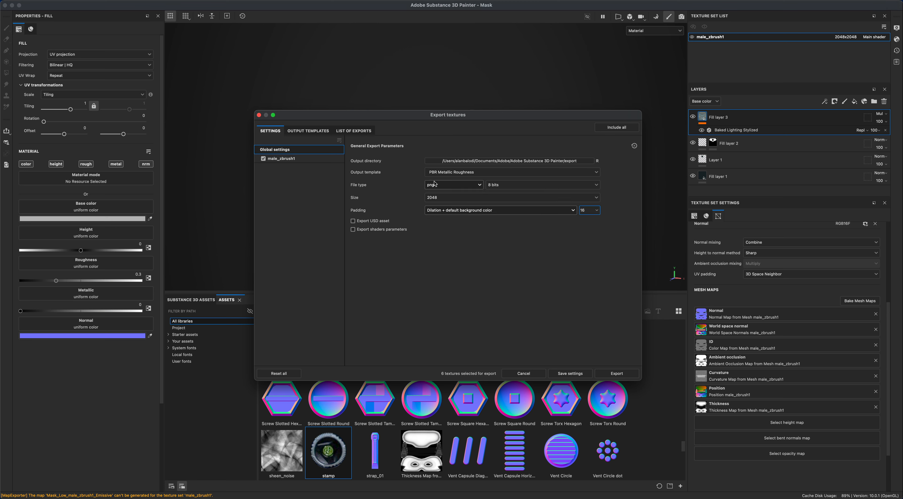
# - Review the output maps of male_zbrush1 and export them as 8-bit PNG textures with the PBR Metallic Roughness template
pyautogui.click(305, 163)
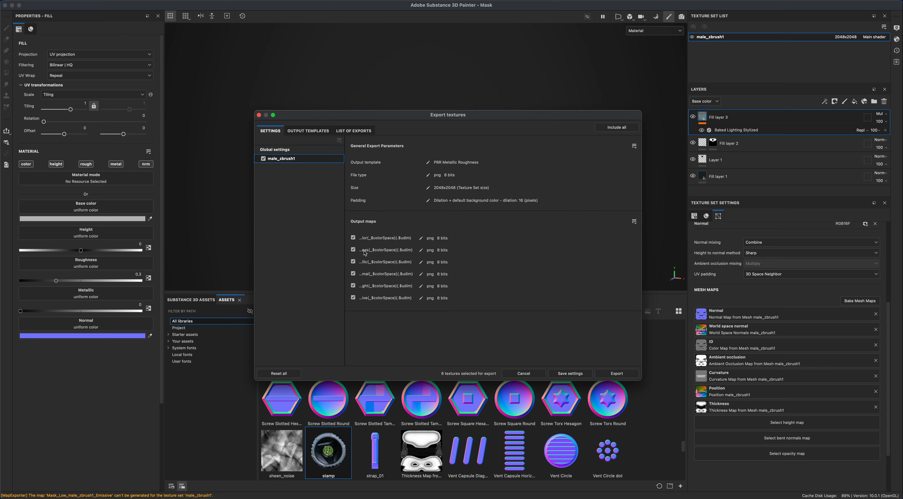
pyautogui.click(357, 132)
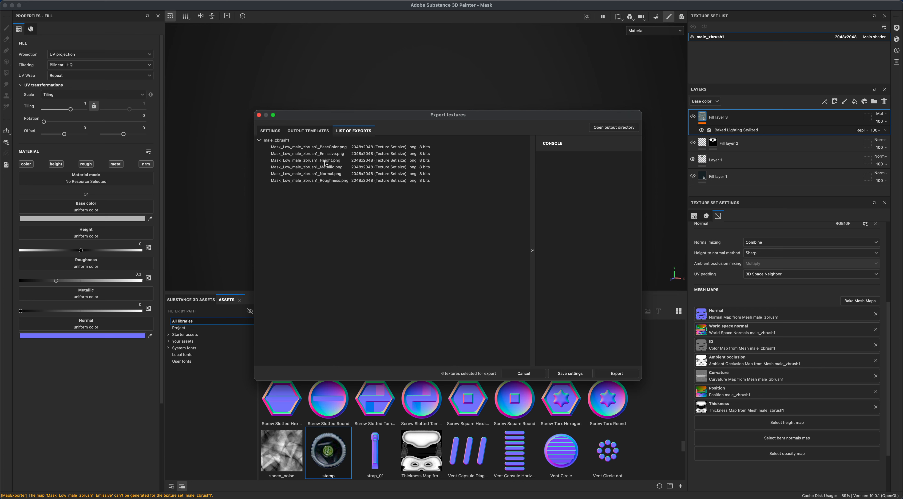
pyautogui.click(623, 373)
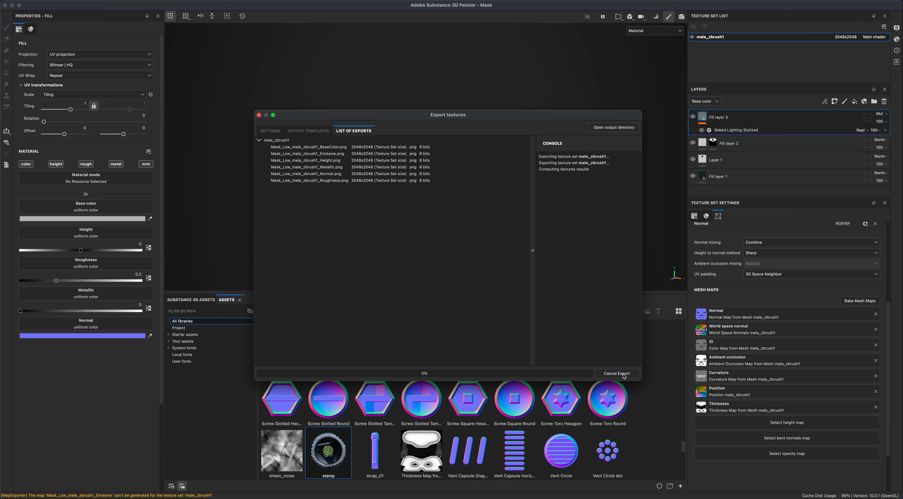
# - Open the output directory in Finder and preview the exported BaseColor, Height and Normal textures
pyautogui.click(610, 129)
pyautogui.click(289, 140)
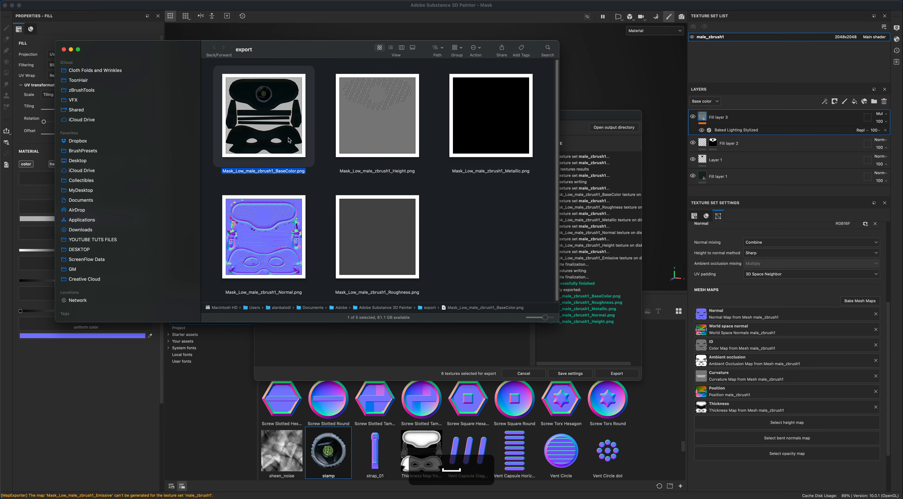
pyautogui.press('space')
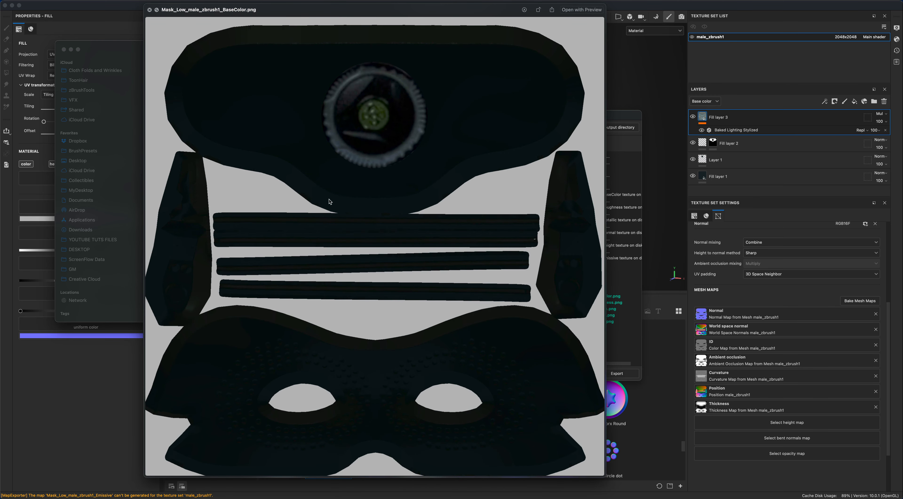
pyautogui.click(149, 10)
pyautogui.click(363, 138)
pyautogui.press('space')
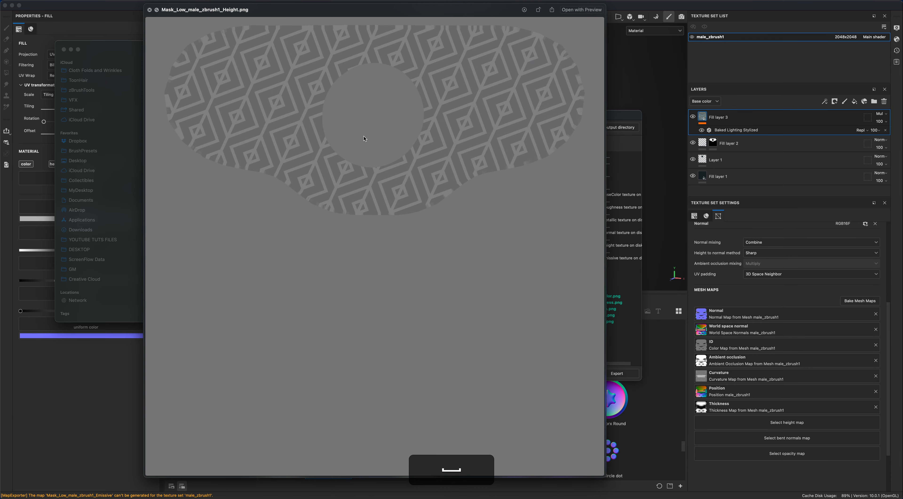
pyautogui.press('space')
pyautogui.click(263, 158)
pyautogui.press('space')
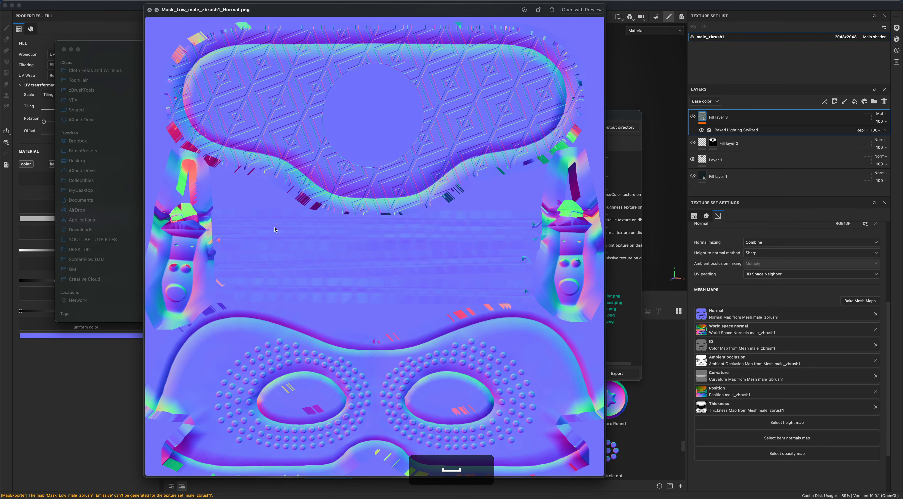
pyautogui.press('space')
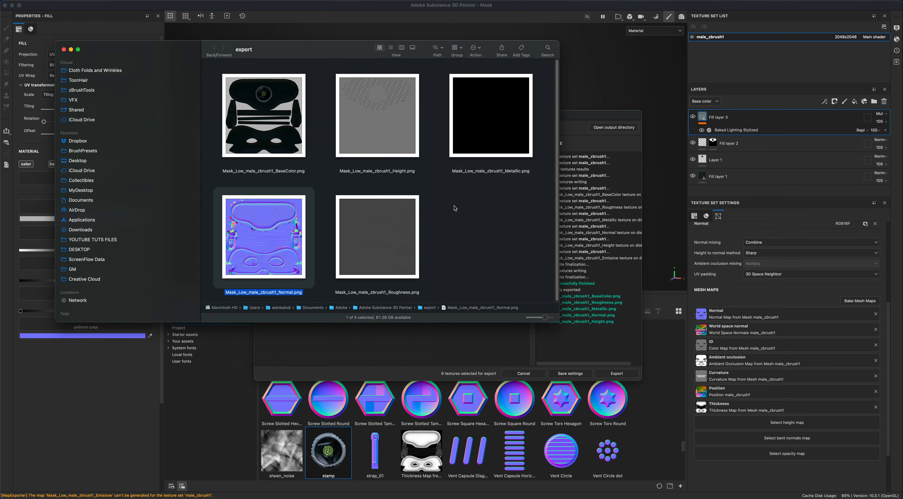
pyautogui.click(470, 336)
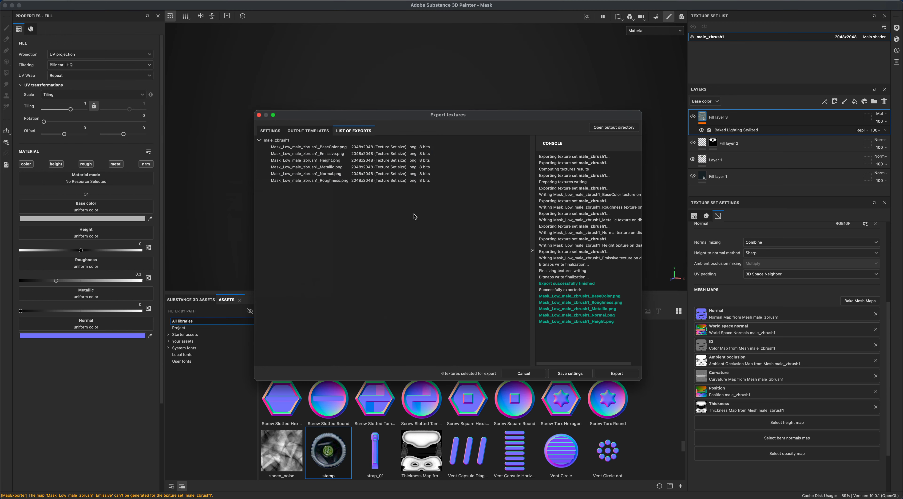
# - Set the global output template to Mesh Maps and review the resulting list of exports for male_zbrush1
pyautogui.click(276, 132)
pyautogui.click(280, 151)
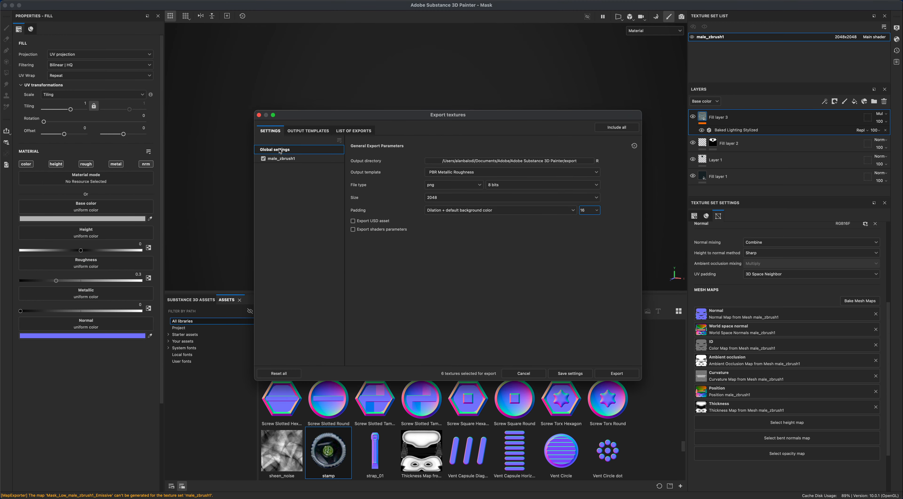
pyautogui.click(506, 174)
pyautogui.scroll(-3, 500, 204)
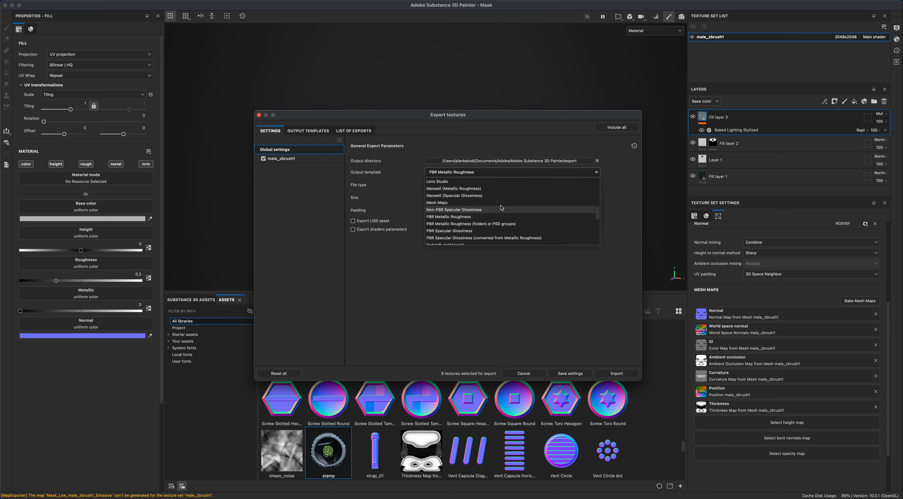
pyautogui.click(500, 203)
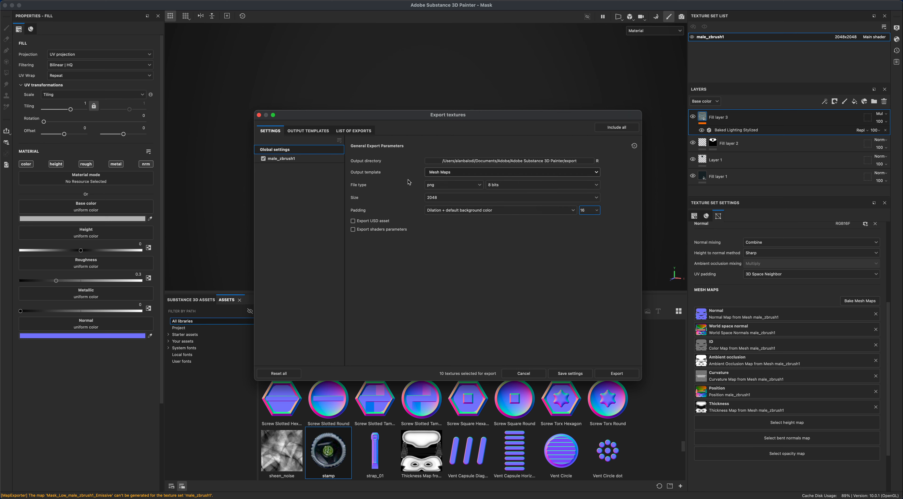
pyautogui.click(305, 159)
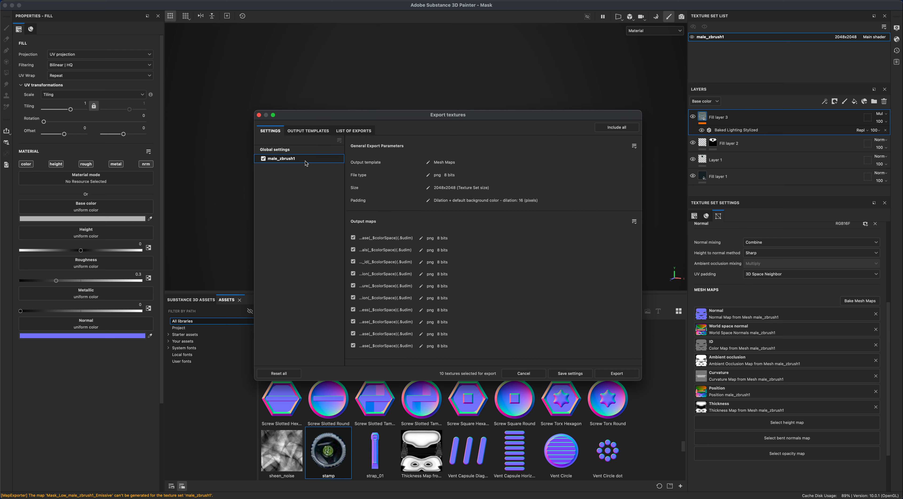
pyautogui.click(355, 131)
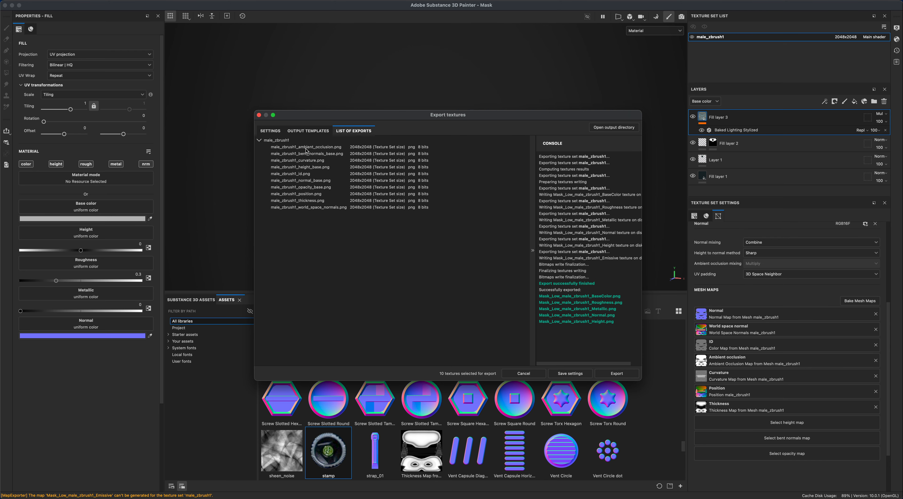
# - Restrict the male_zbrush1 output maps to ambient occlusion only and export that texture
pyautogui.click(274, 132)
pyautogui.click(634, 221)
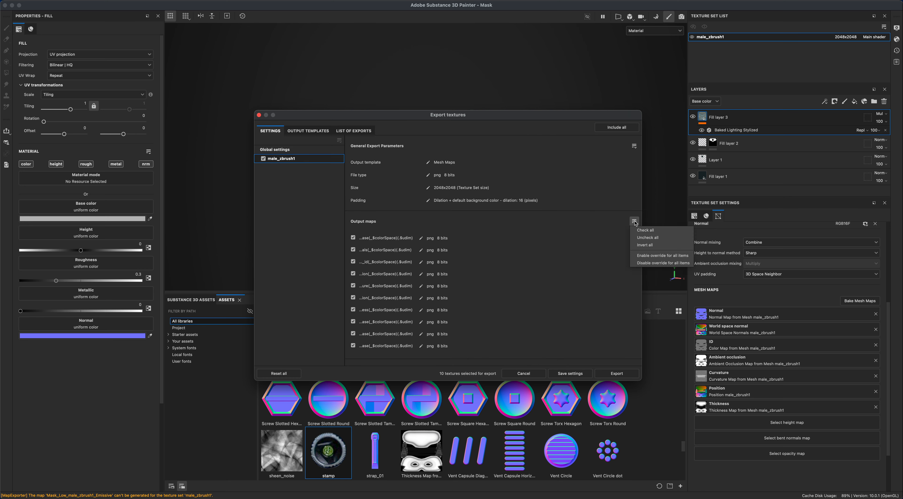
pyautogui.click(646, 237)
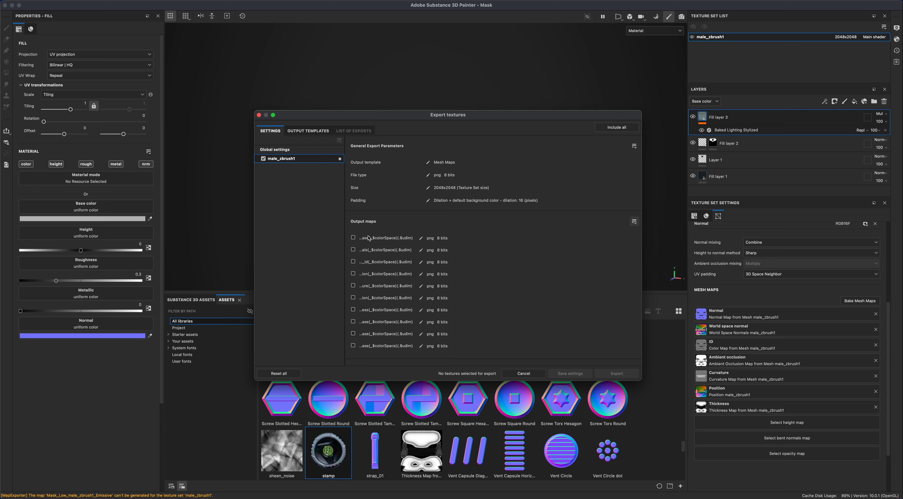
pyautogui.click(353, 274)
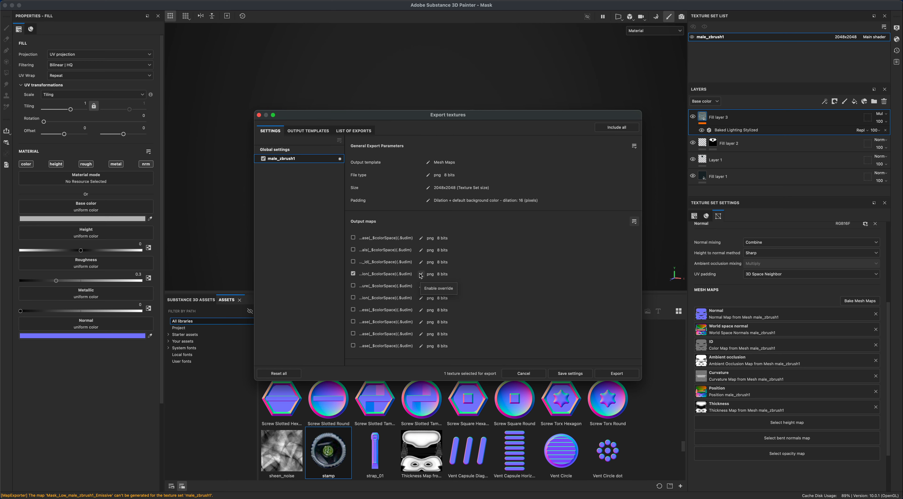
pyautogui.click(354, 130)
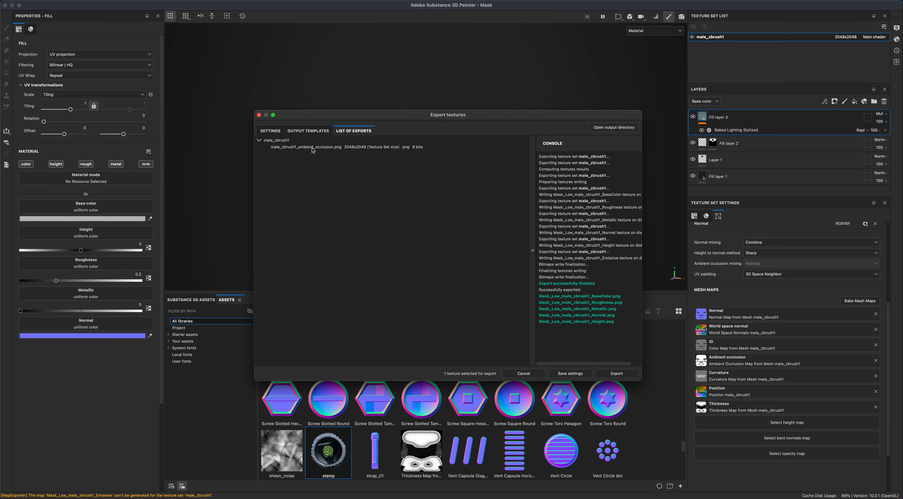
pyautogui.click(615, 375)
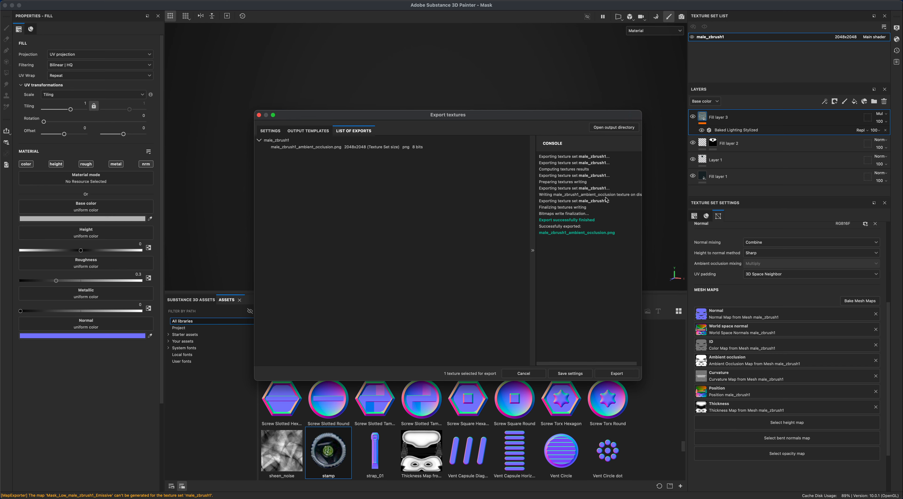
# - Open the output directory in Finder, preview the exported ambient occlusion texture and close the folder window
pyautogui.click(613, 127)
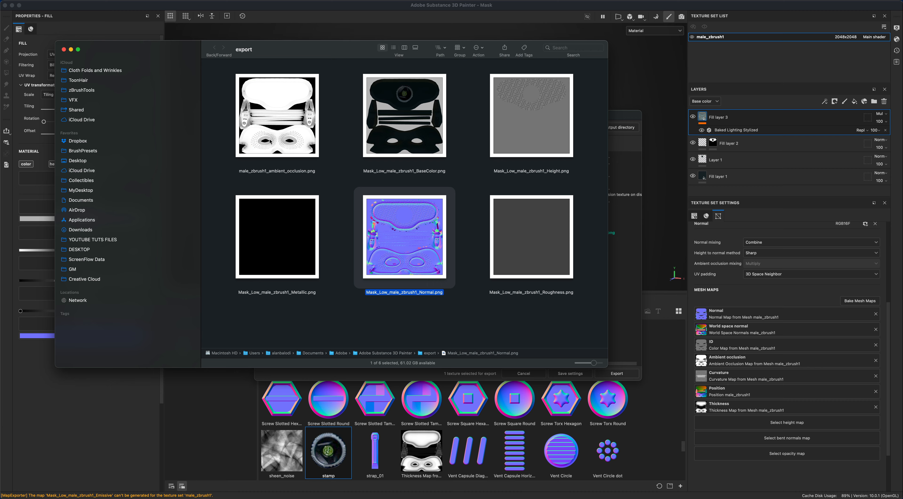
pyautogui.click(253, 162)
pyautogui.press('space')
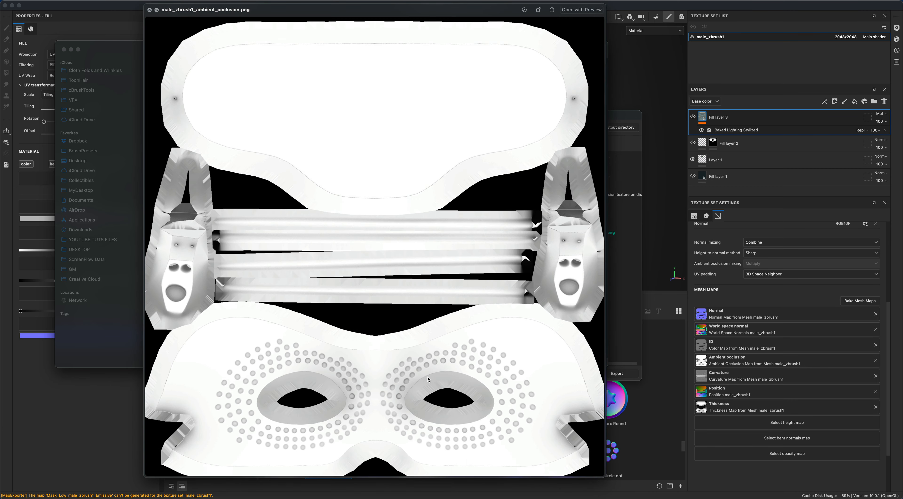
pyautogui.press('space')
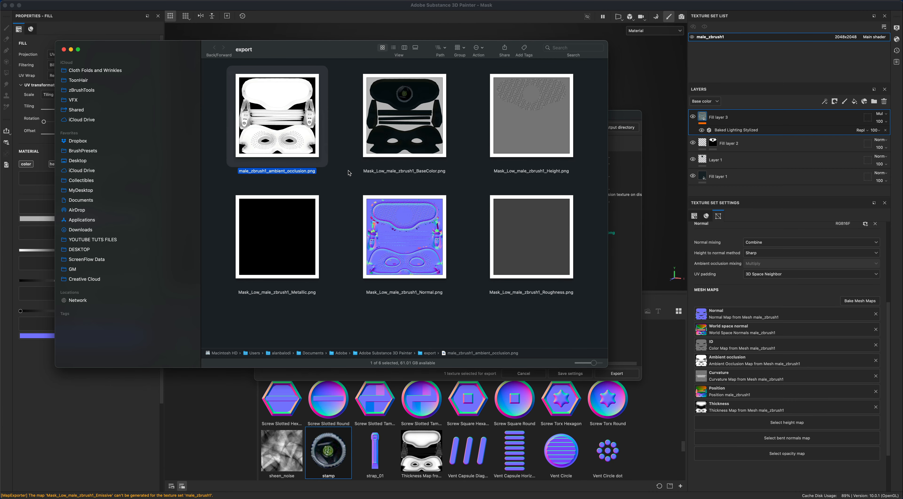
pyautogui.click(343, 150)
pyautogui.moveTo(217, 91); pyautogui.dragTo(204, 110)
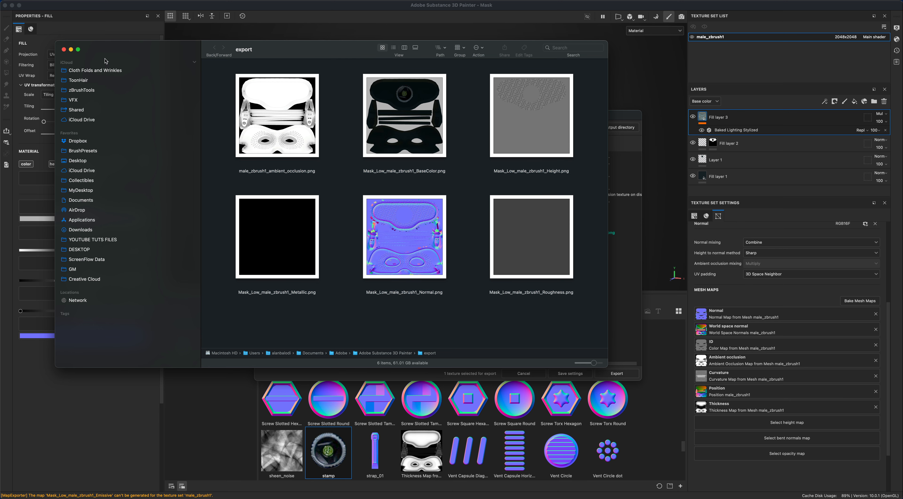
pyautogui.click(64, 50)
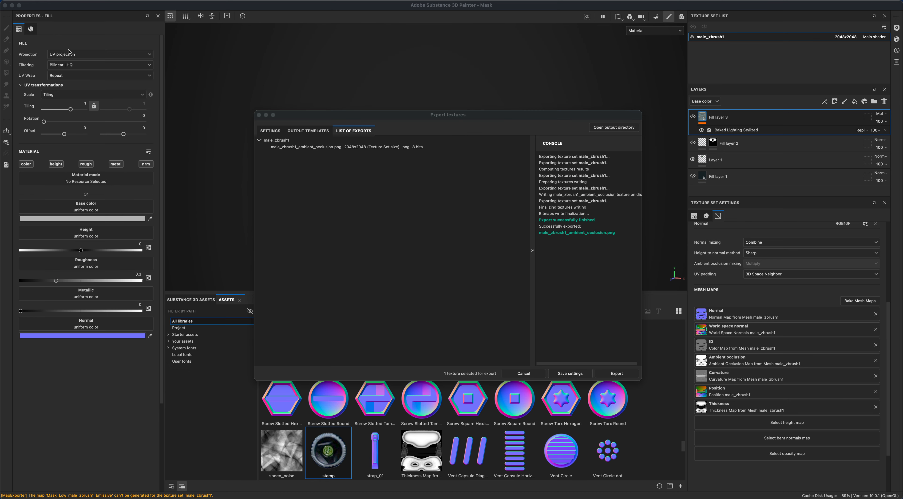
# - Save the export settings and return to the mask in the viewport
pyautogui.click(588, 375)
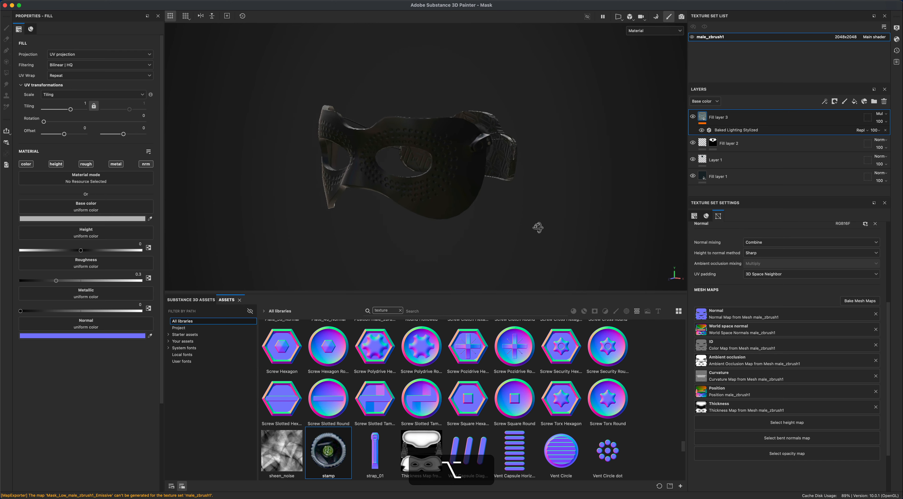
pyautogui.keyDown('alt'); pyautogui.moveTo(538, 227); pyautogui.dragTo(509, 255); pyautogui.keyUp('alt')
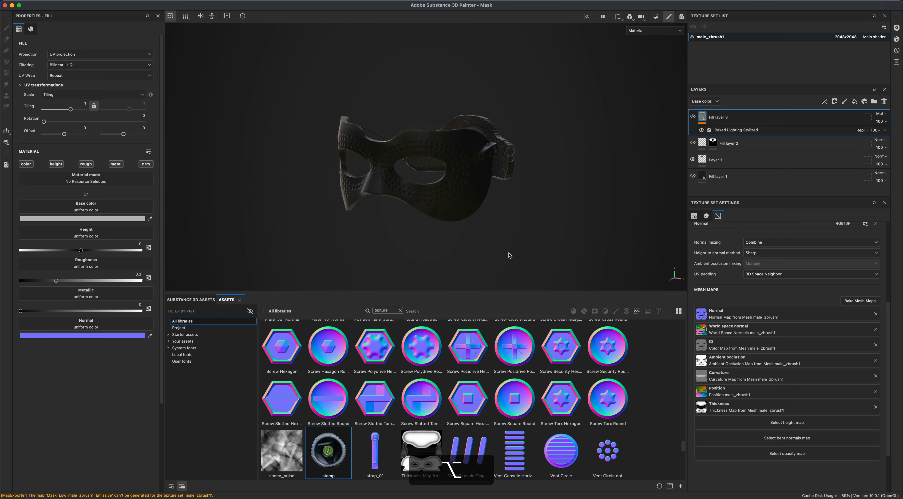